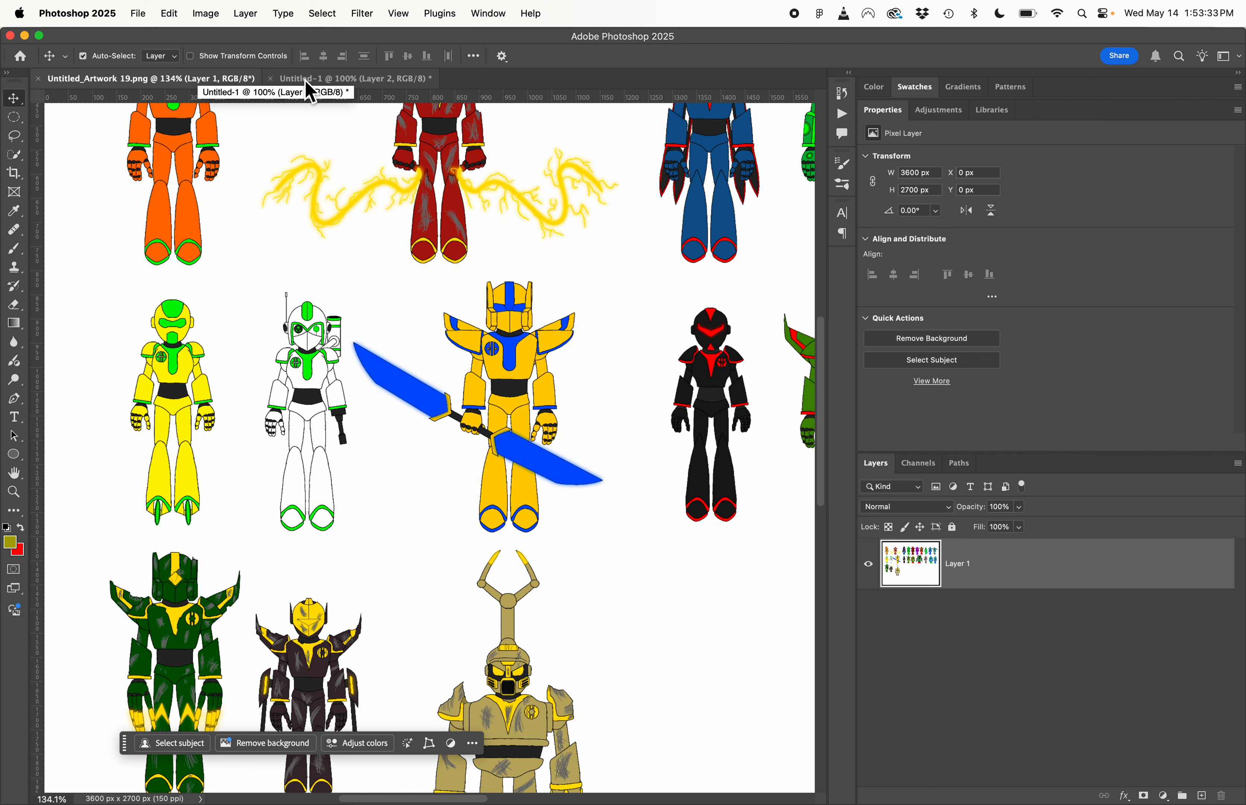
- Switch to the Untitled-1 document, hide the Ellipse 1 layer and select Layer 2
click(311, 93)
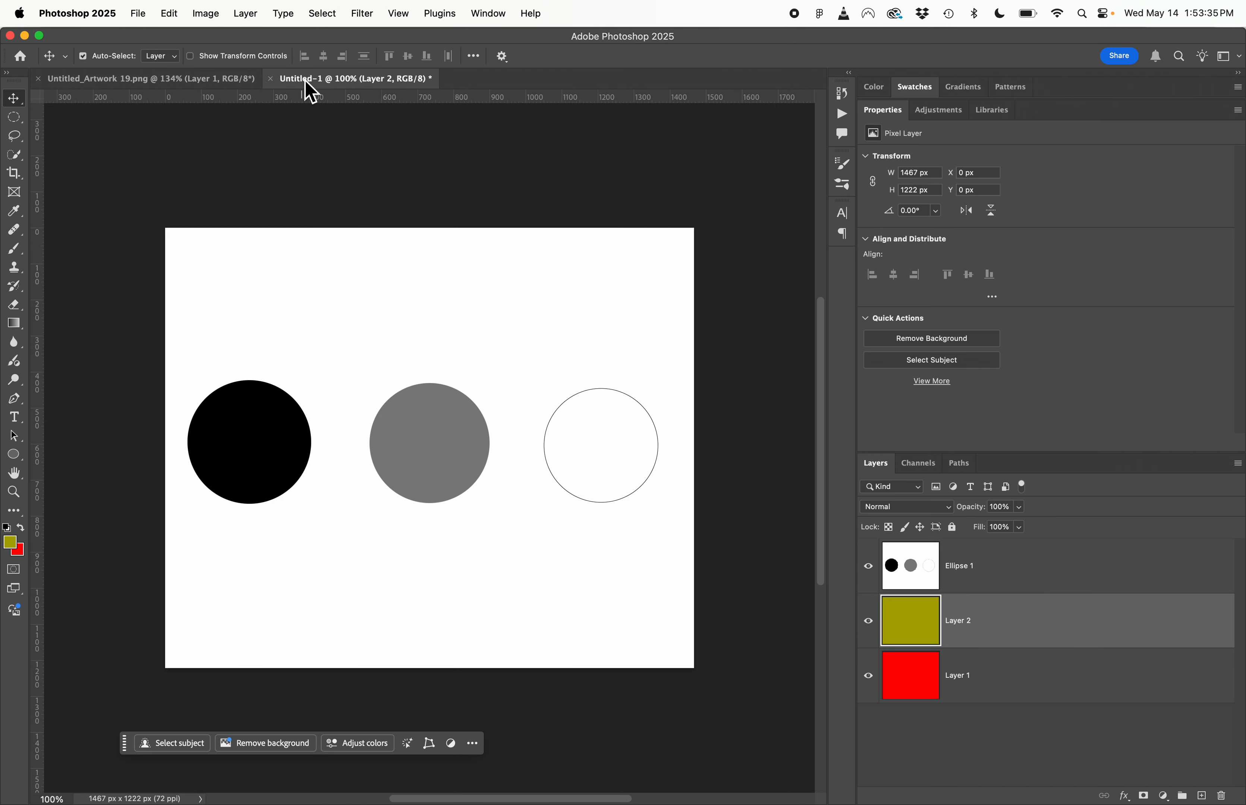
click(978, 566)
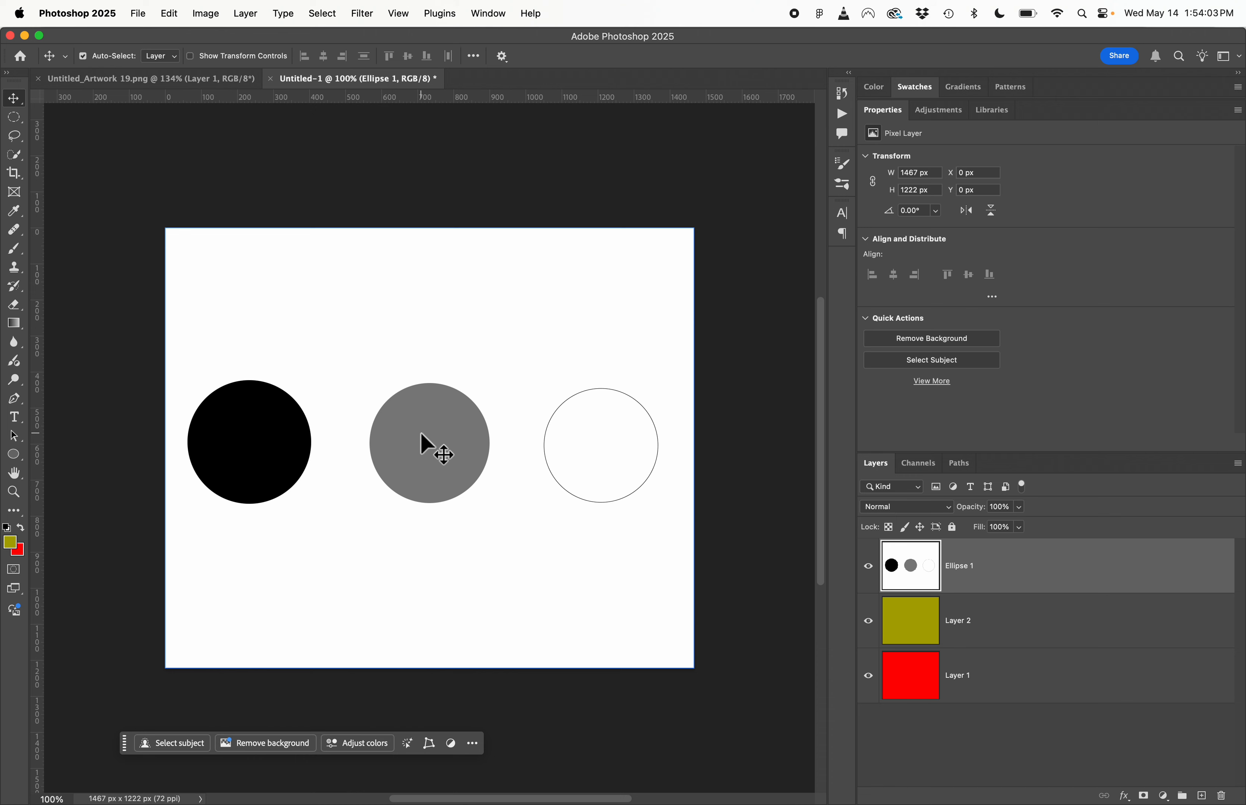
click(875, 570)
click(995, 631)
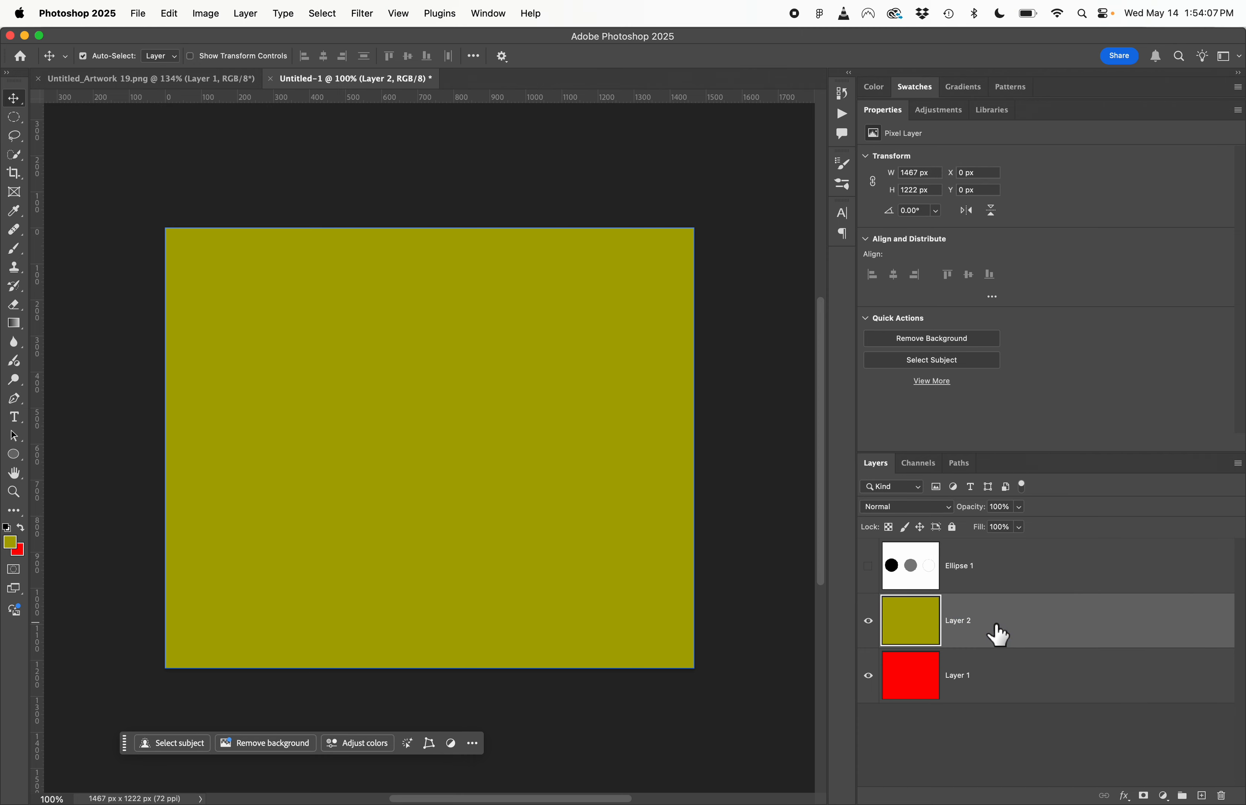
- Hide and reshow Layer 2 to compare it with Layer 1, and add a white layer mask to Layer 2
click(869, 622)
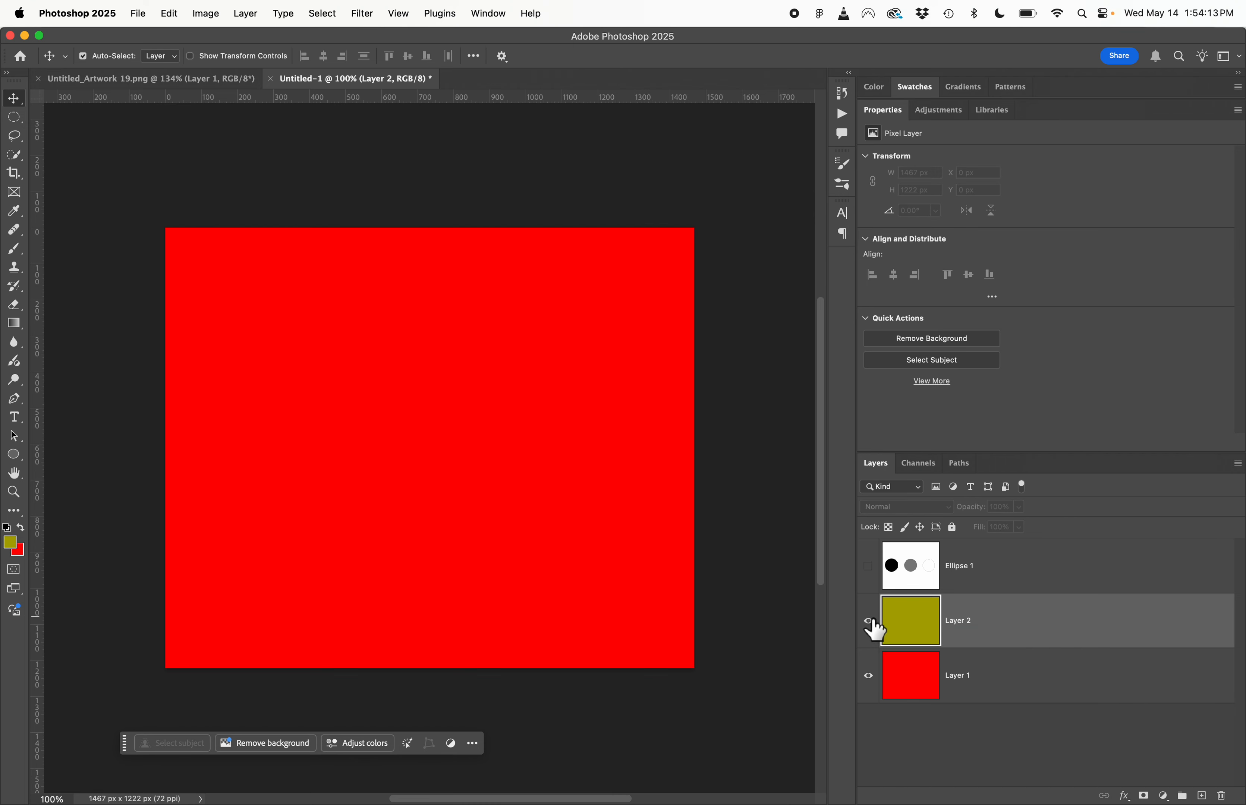
click(869, 621)
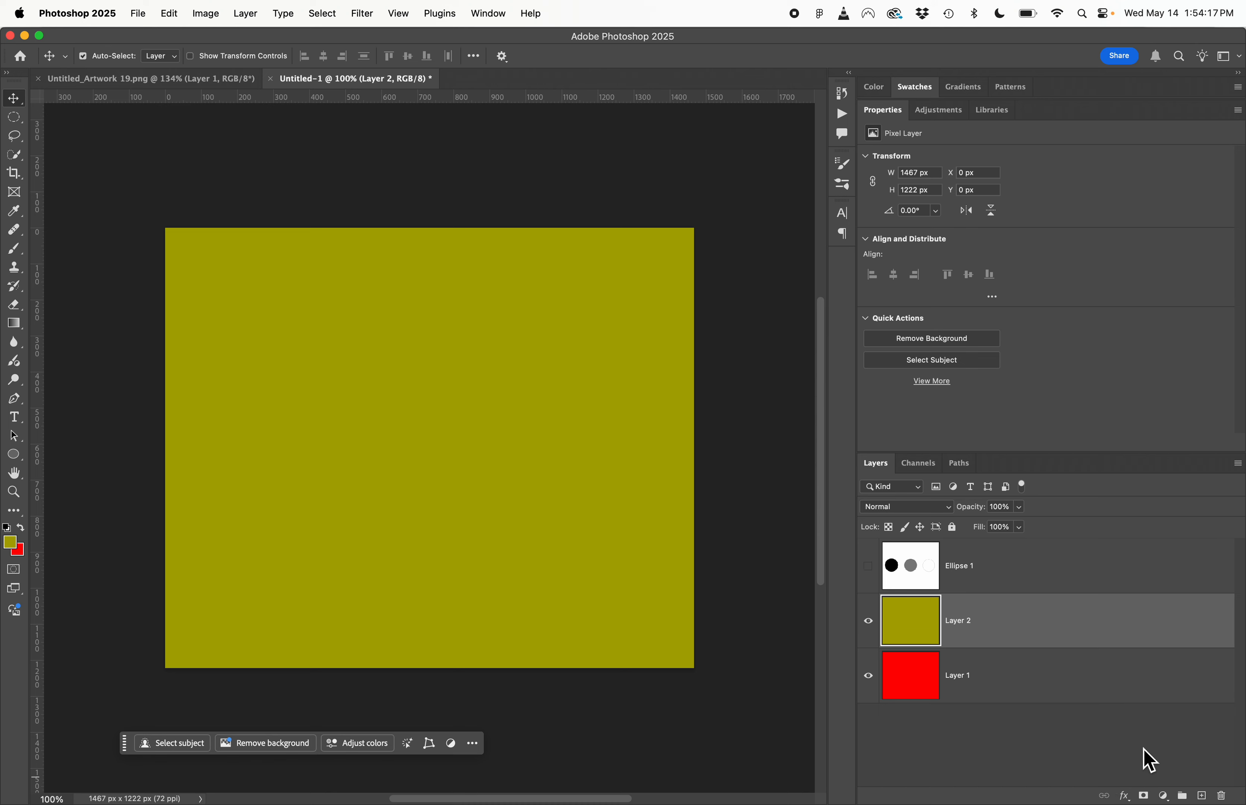
click(1144, 796)
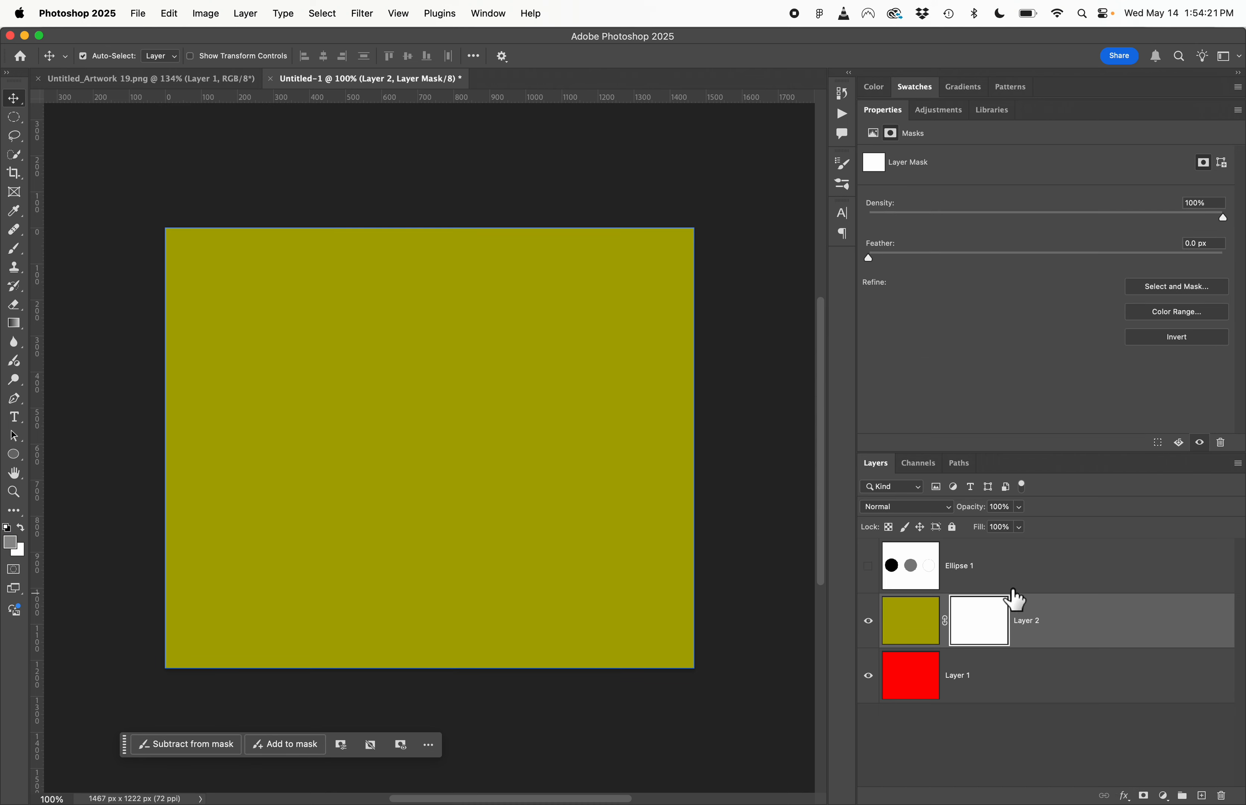
click(917, 643)
click(988, 626)
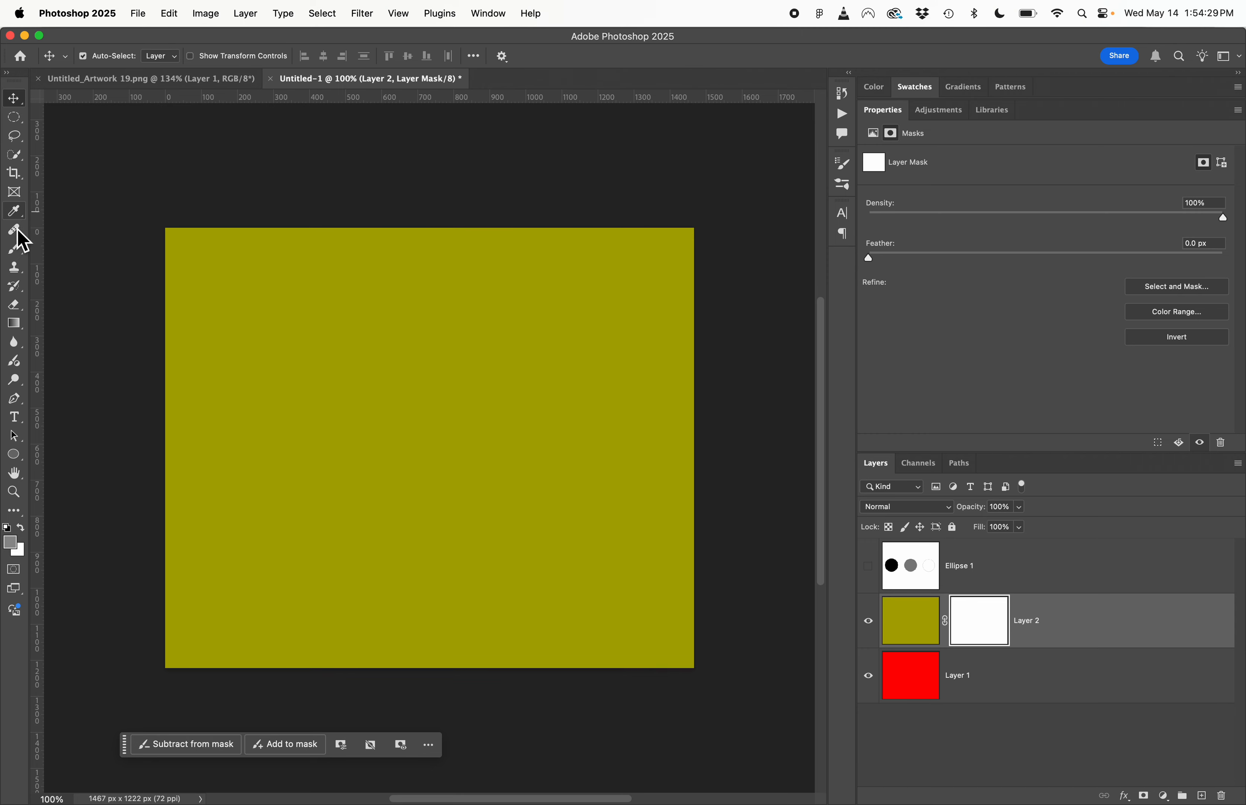
- Paint a round black spot about 320 px wide on the left side of Layer 2's mask with a 114 px brush at 100% hardness
click(16, 251)
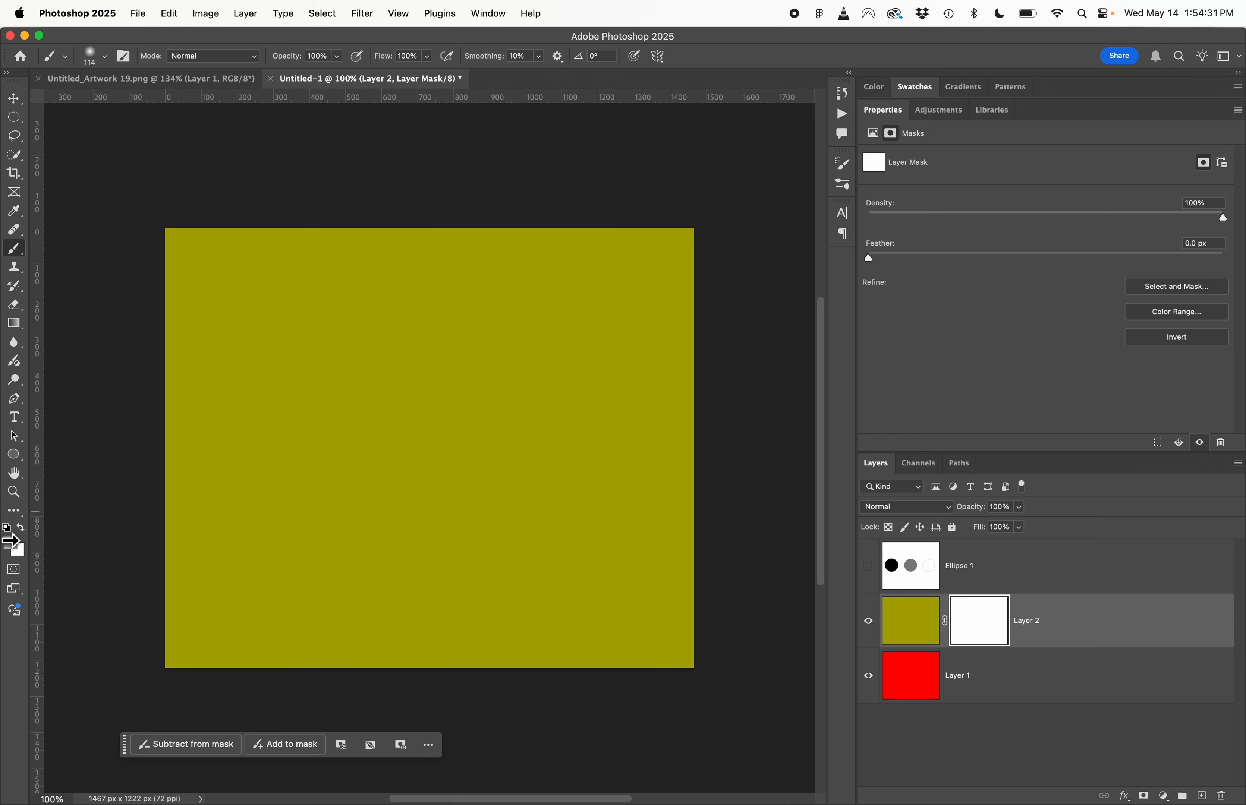
key(c)
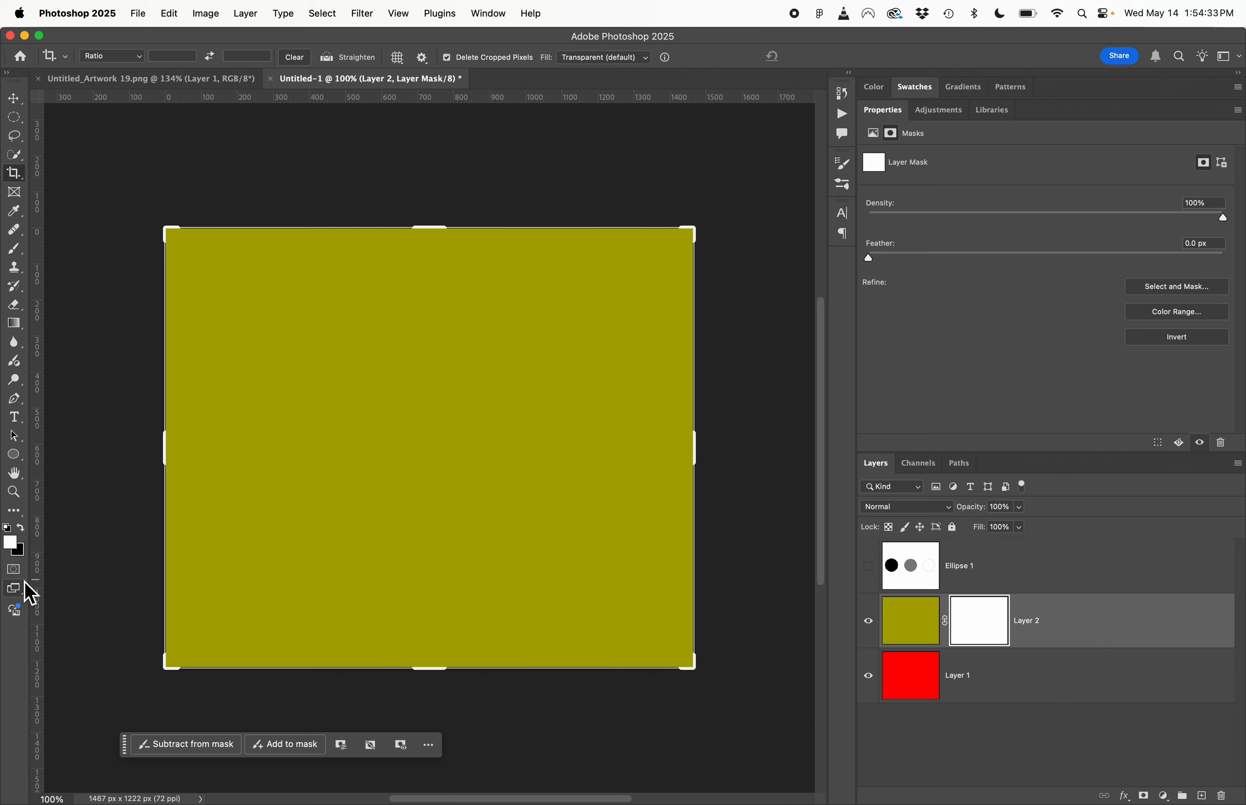
key(b)
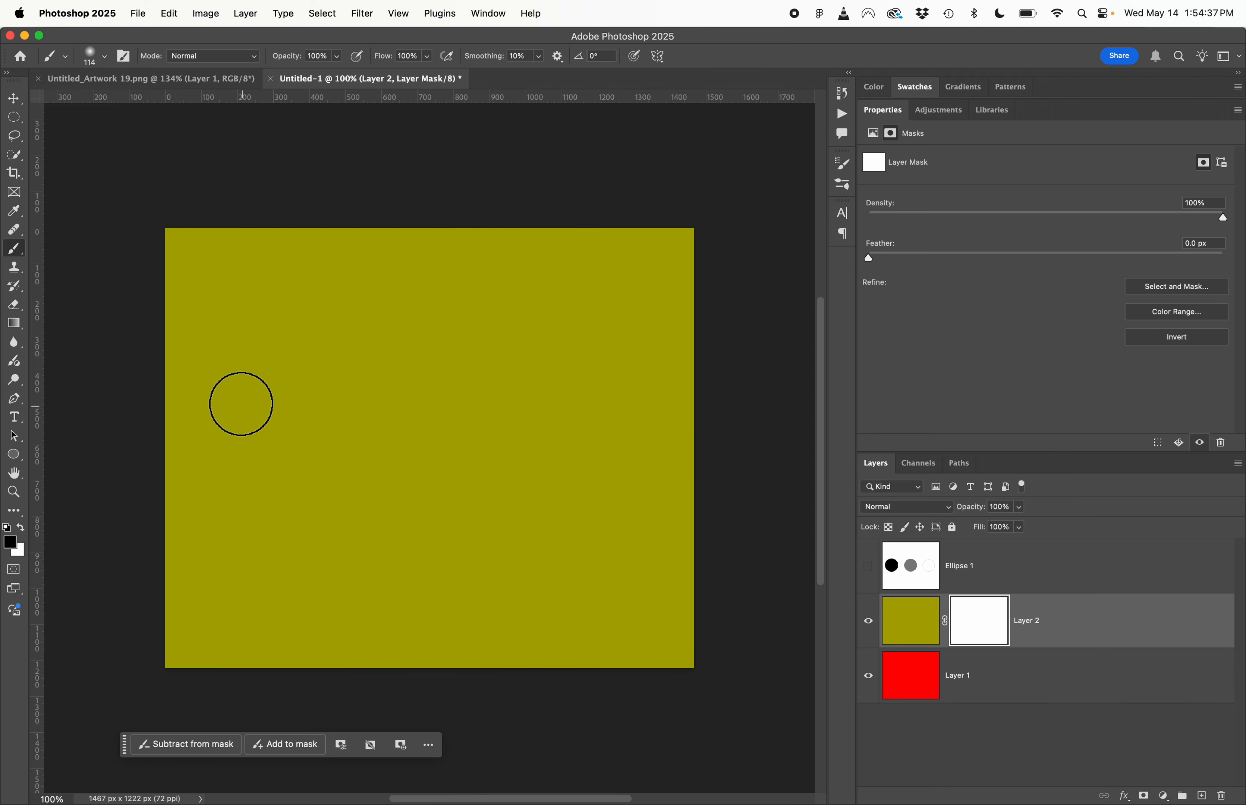
click(104, 56)
drag(84, 135, 242, 148)
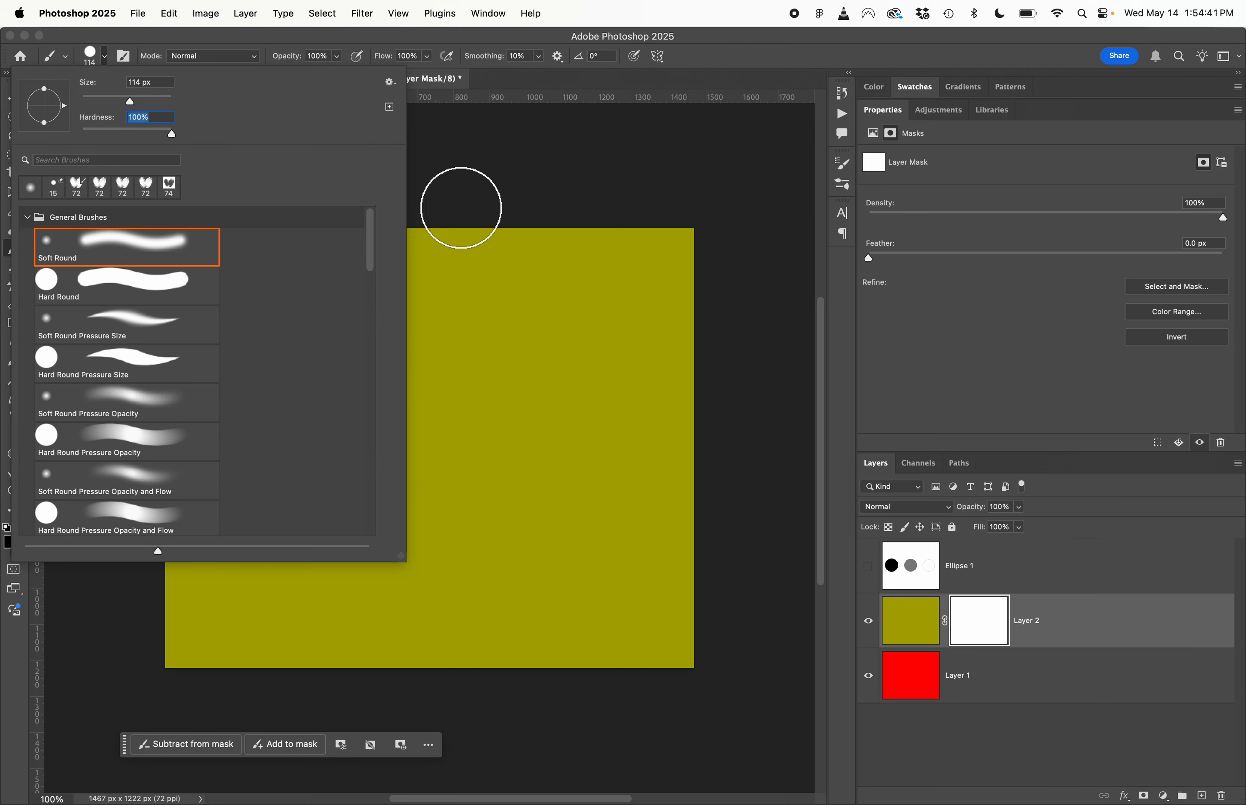
click(519, 170)
click(257, 440)
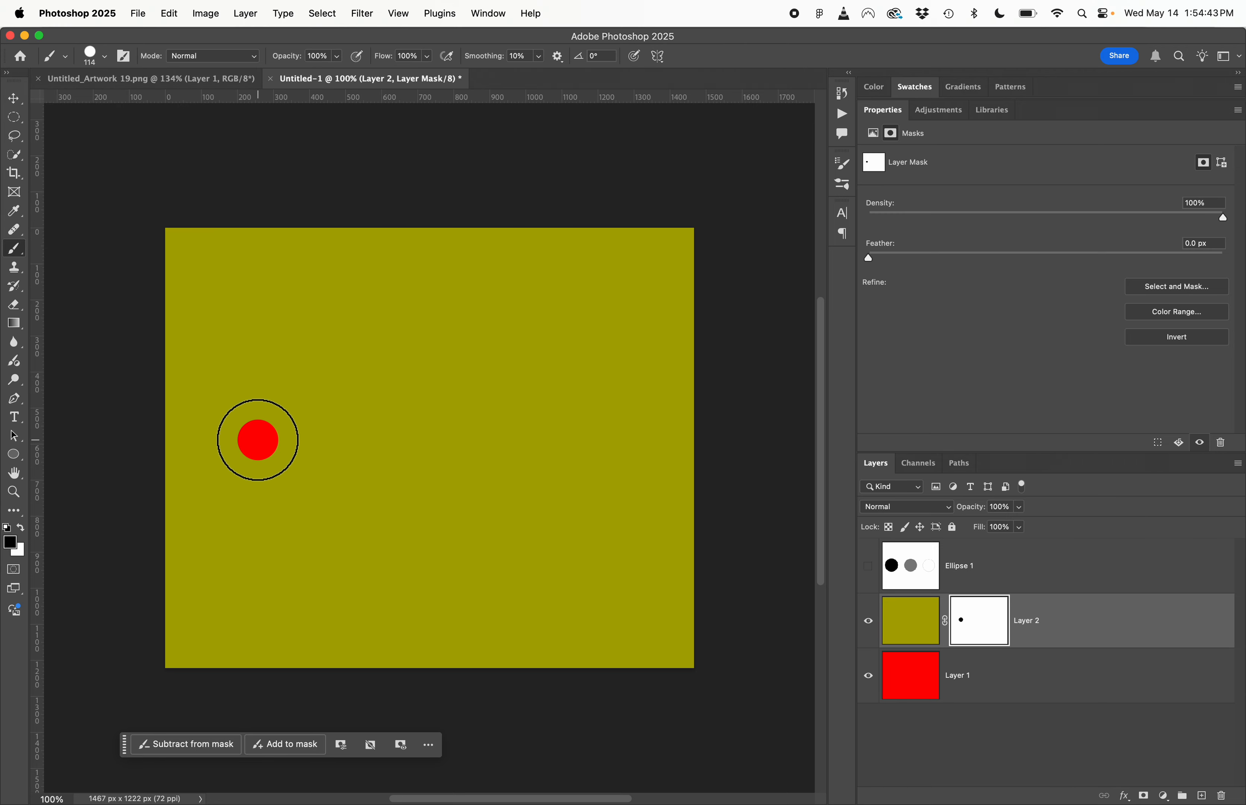
mouse_move(257, 438)
mouse_down()
mouse_move(286, 439)
mouse_move(278, 464)
mouse_move(242, 464)
mouse_move(234, 441)
mouse_move(250, 426)
mouse_move(282, 424)
mouse_move(292, 454)
mouse_move(273, 471)
mouse_move(230, 461)
mouse_move(240, 422)
mouse_move(277, 417)
mouse_move(294, 430)
mouse_move(285, 468)
mouse_move(268, 479)
mouse_move(224, 462)
mouse_move(233, 423)
mouse_move(267, 415)
mouse_move(291, 434)
mouse_move(275, 472)
mouse_up()
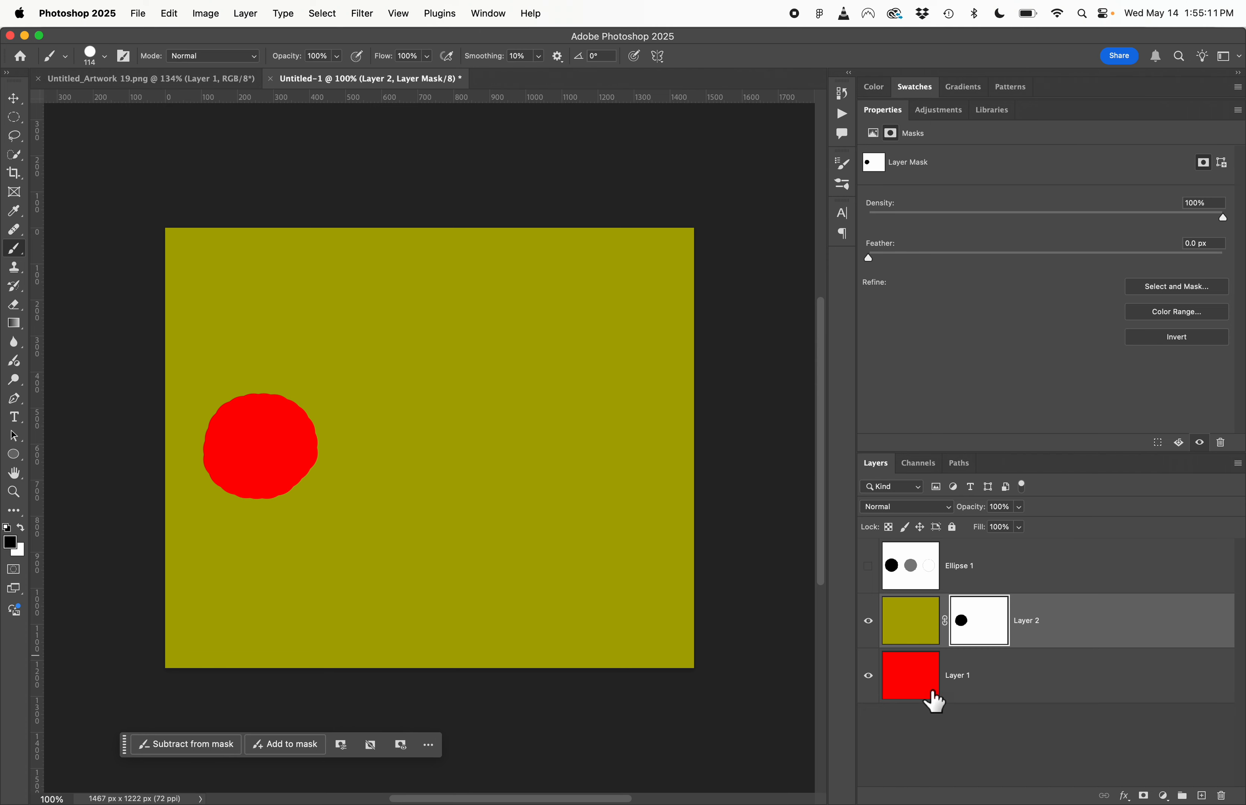
- Check the masked hole by toggling Layer 1's visibility, and compare it with the black circle on the Ellipse 1 layer
click(870, 680)
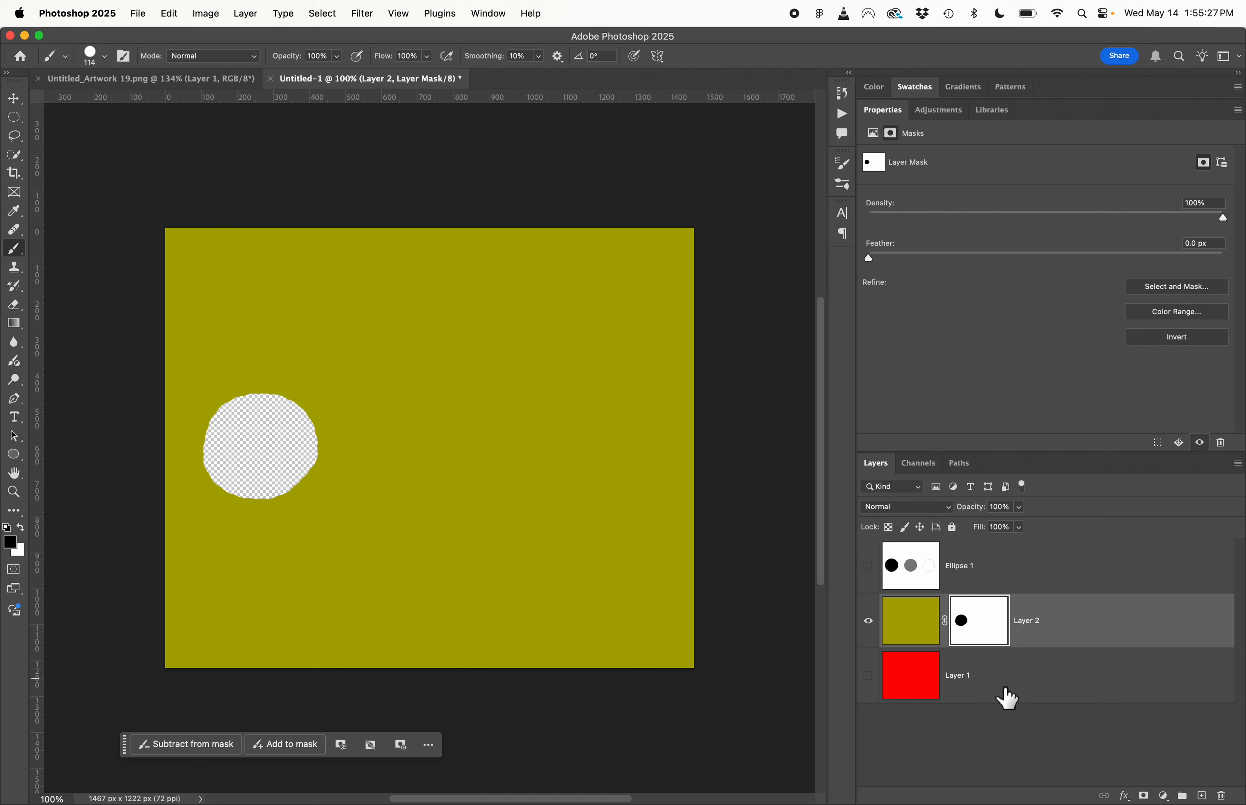
click(873, 678)
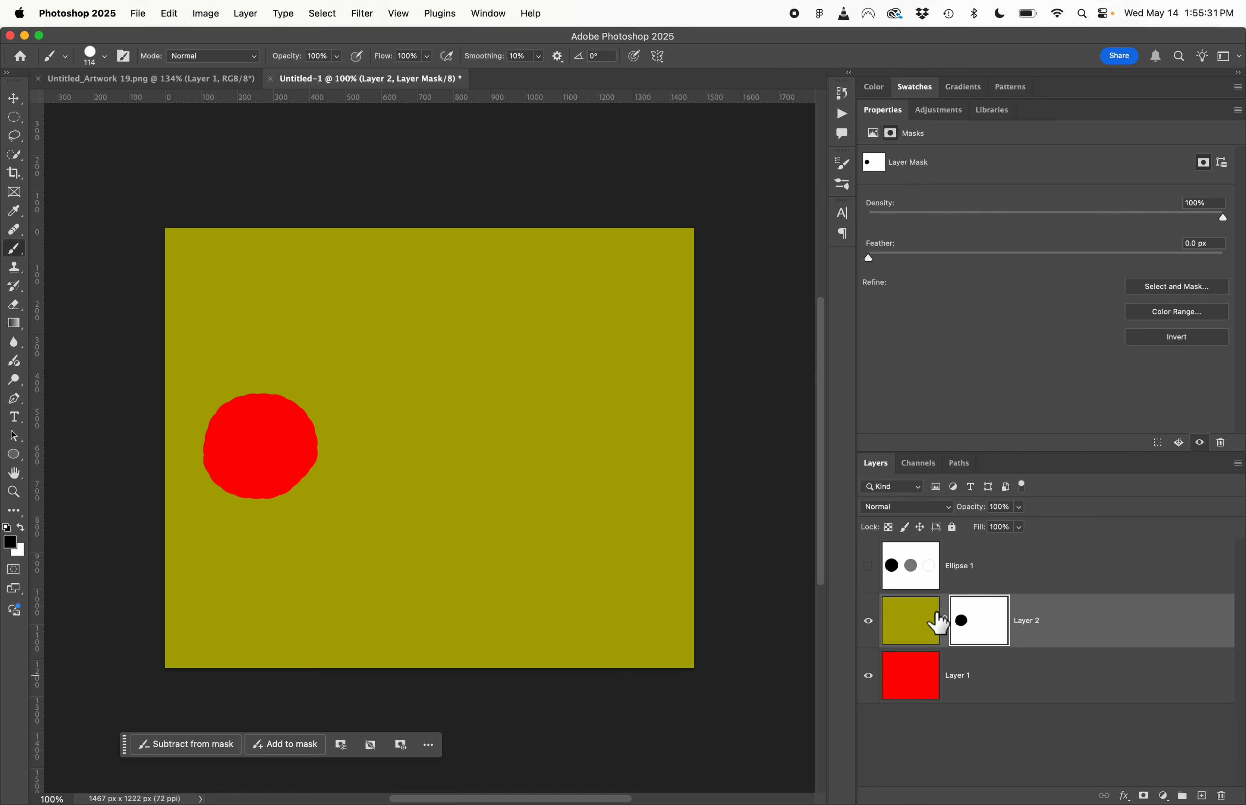
click(869, 567)
click(912, 584)
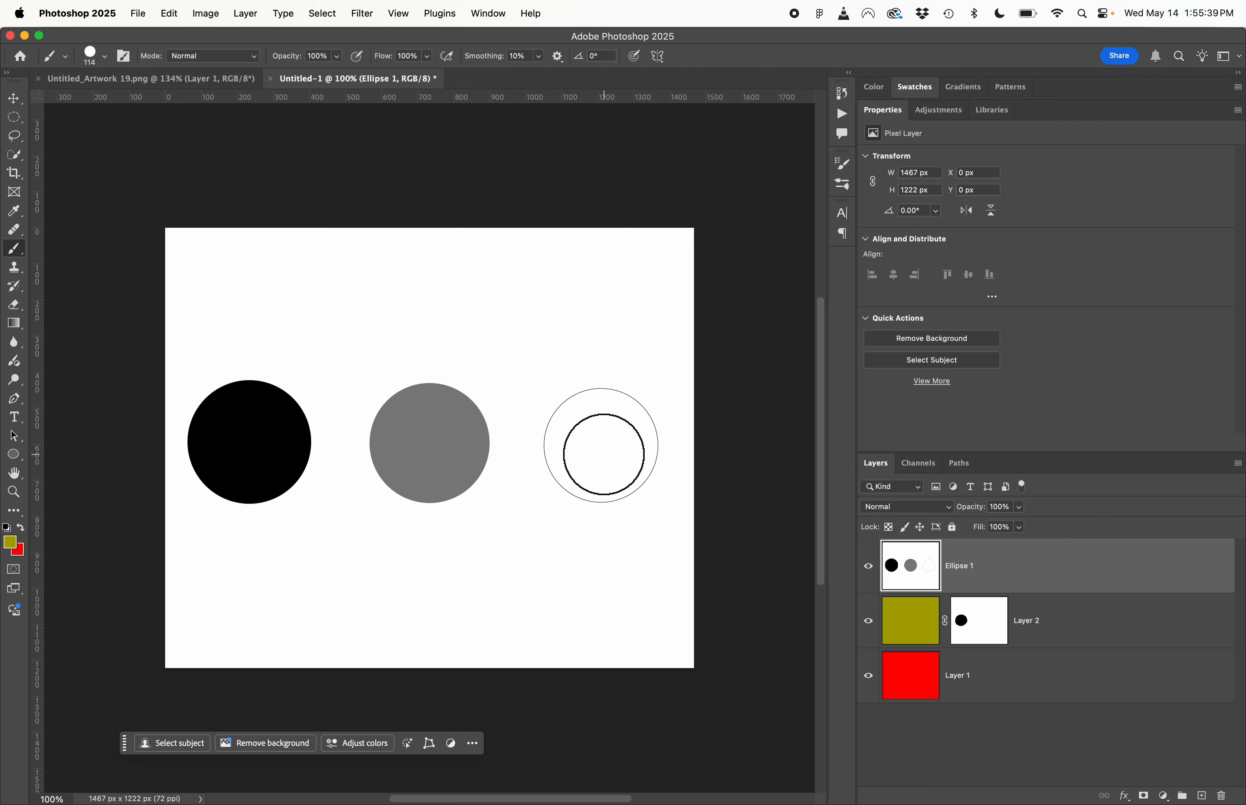
click(867, 566)
click(1094, 628)
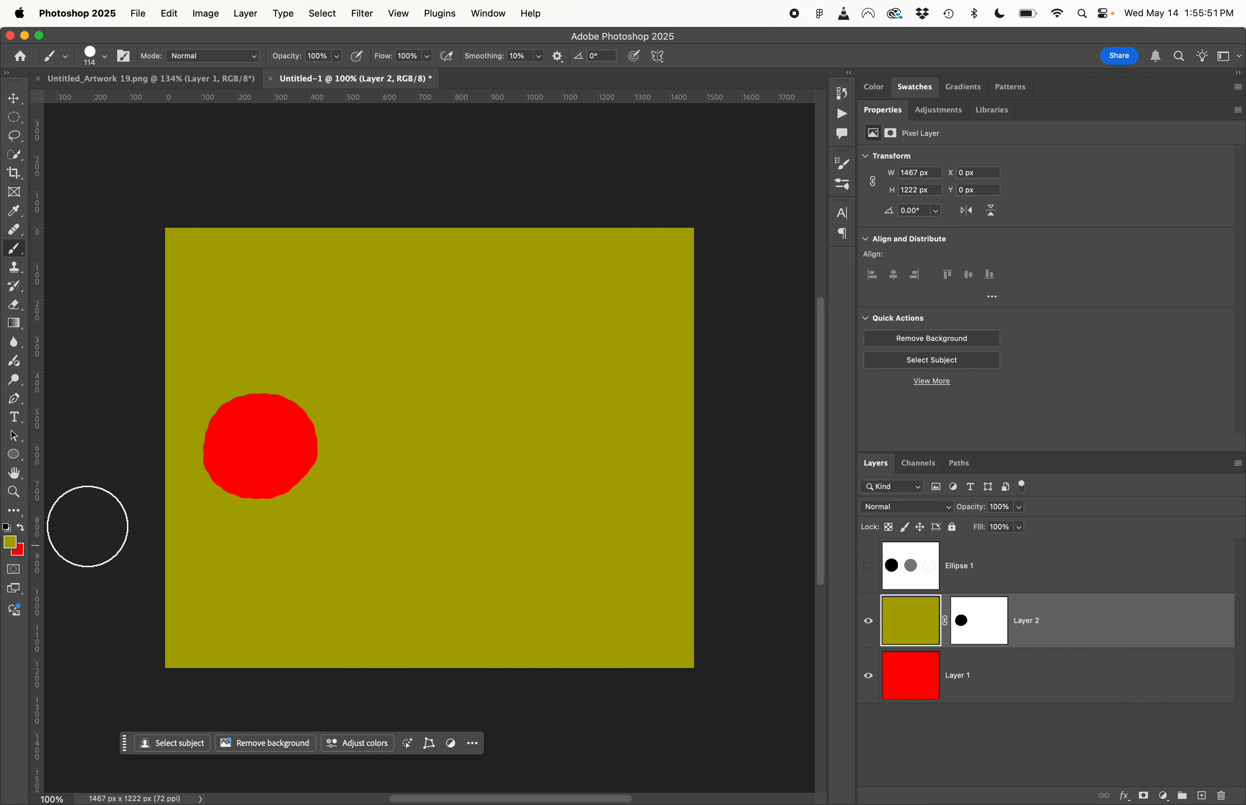
- Paint over the black spot on Layer 2's mask in white to restore the hidden area
click(985, 636)
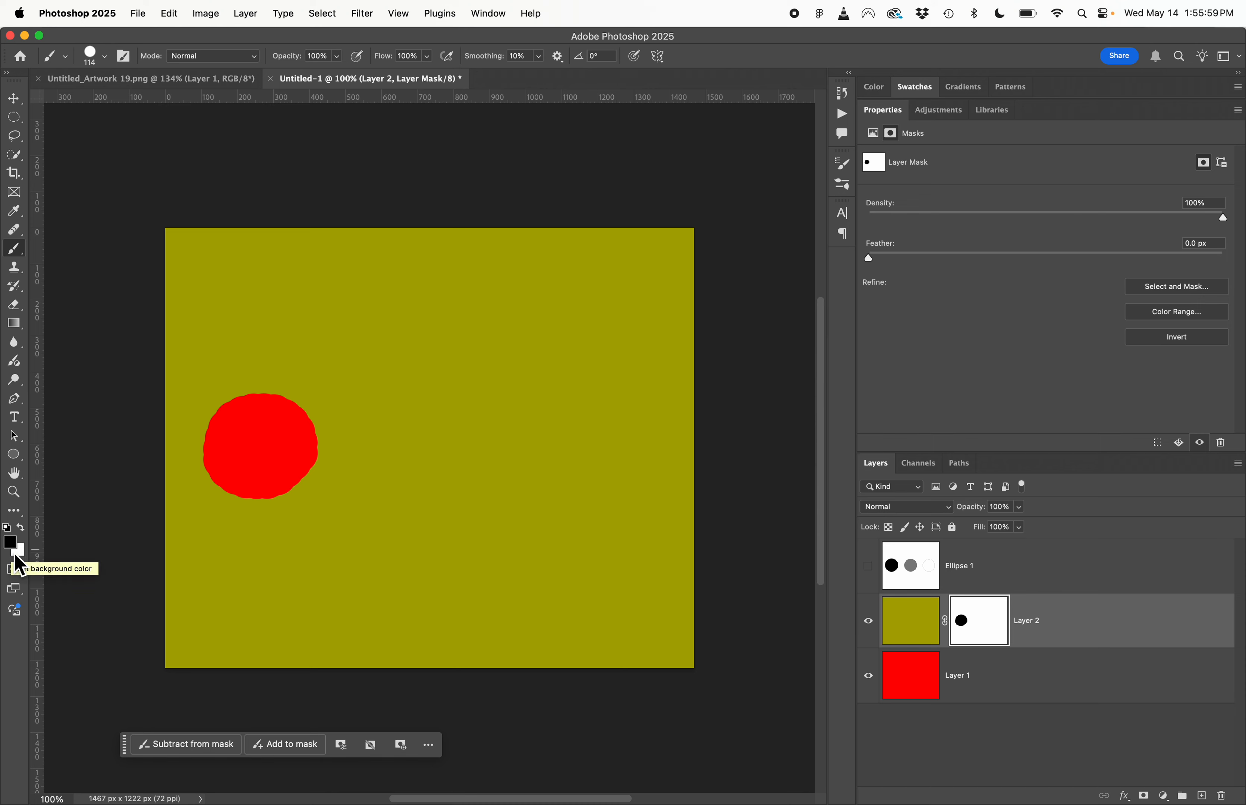
key(x)
click(264, 438)
mouse_move(260, 450)
mouse_down()
mouse_move(248, 475)
mouse_move(230, 467)
mouse_move(233, 419)
mouse_move(253, 406)
mouse_move(294, 426)
mouse_move(287, 463)
mouse_move(230, 482)
mouse_move(210, 454)
mouse_move(257, 420)
mouse_move(305, 432)
mouse_move(309, 457)
mouse_move(267, 501)
mouse_up()
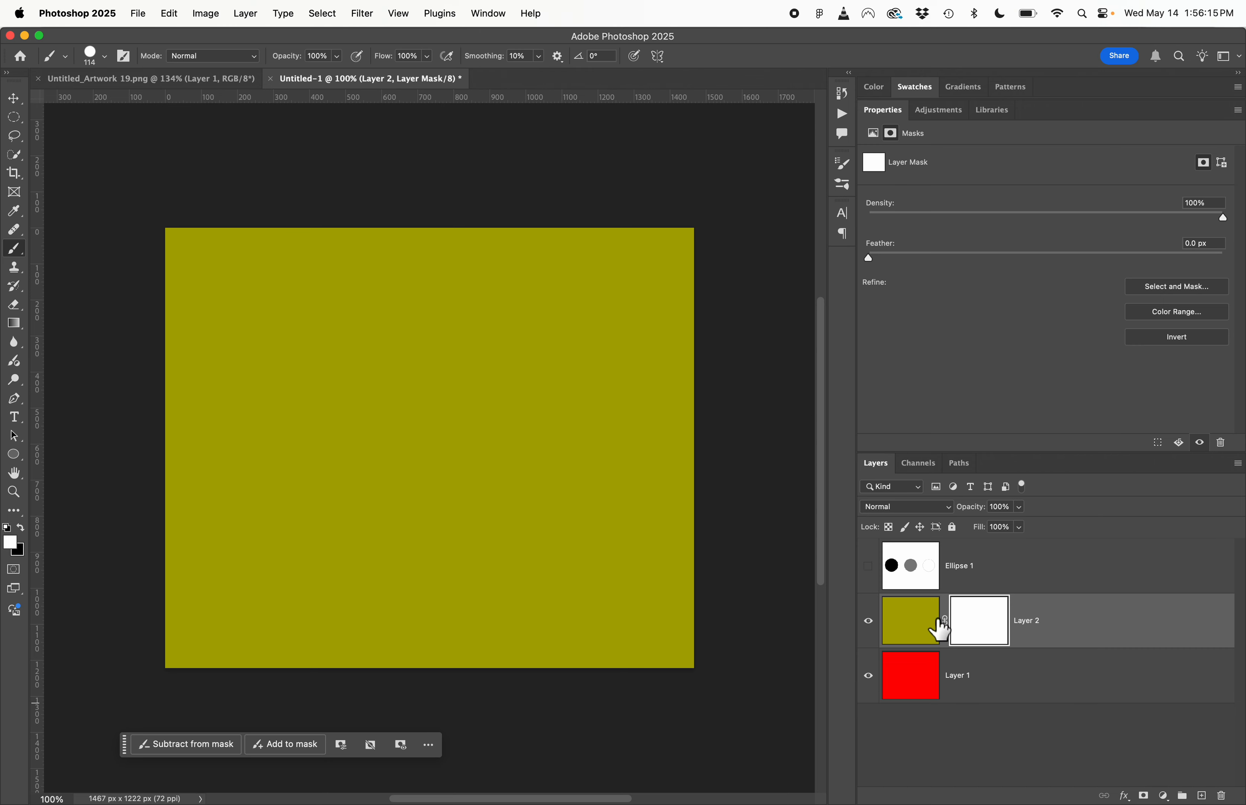
- Fill Layer 2's mask with black and paint a round white spot about 340 px wide on its left side
key(x)
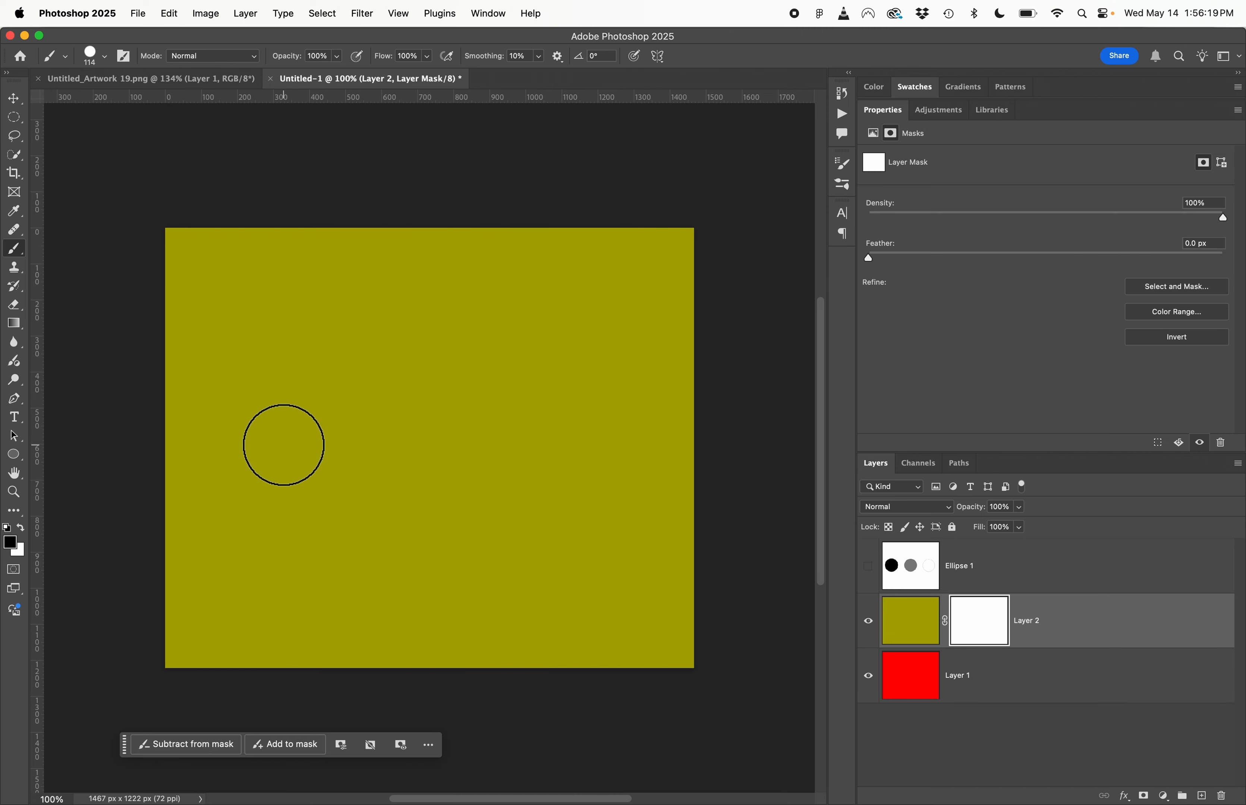
key(alt+BackSpace)
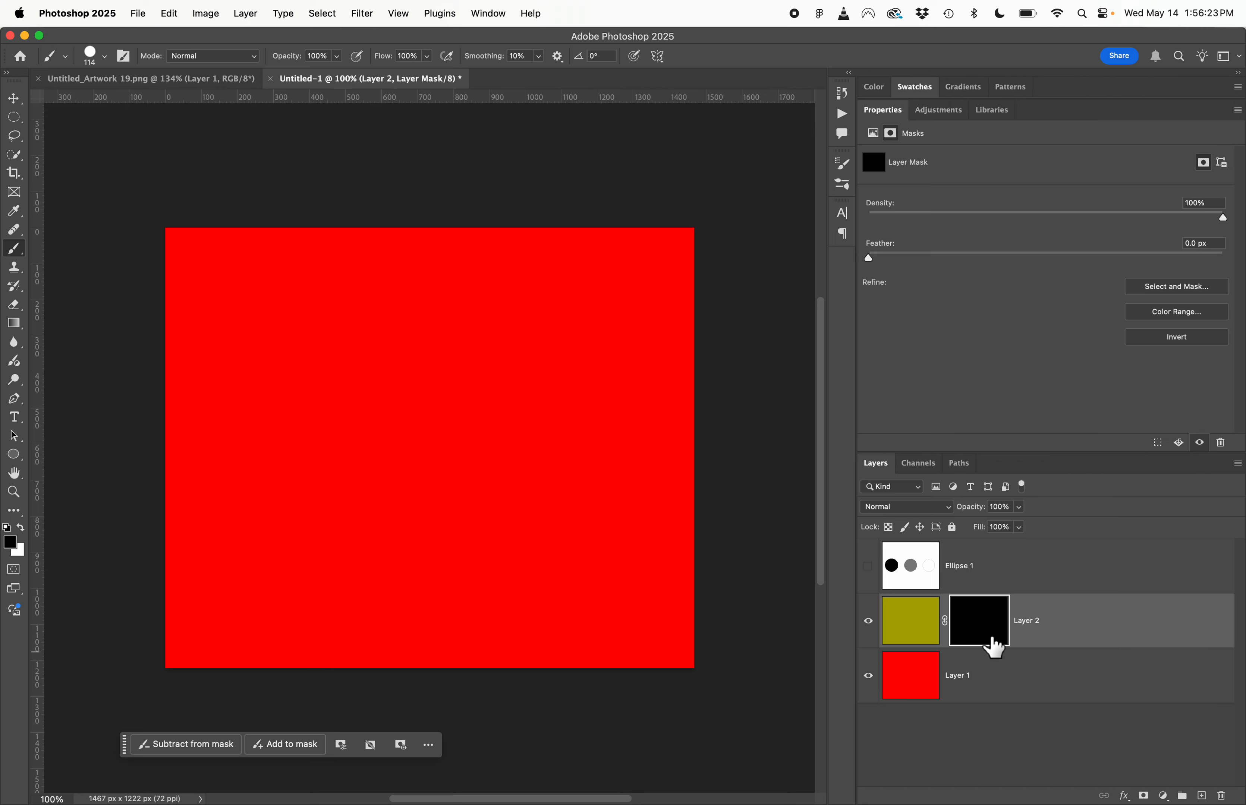
key(x)
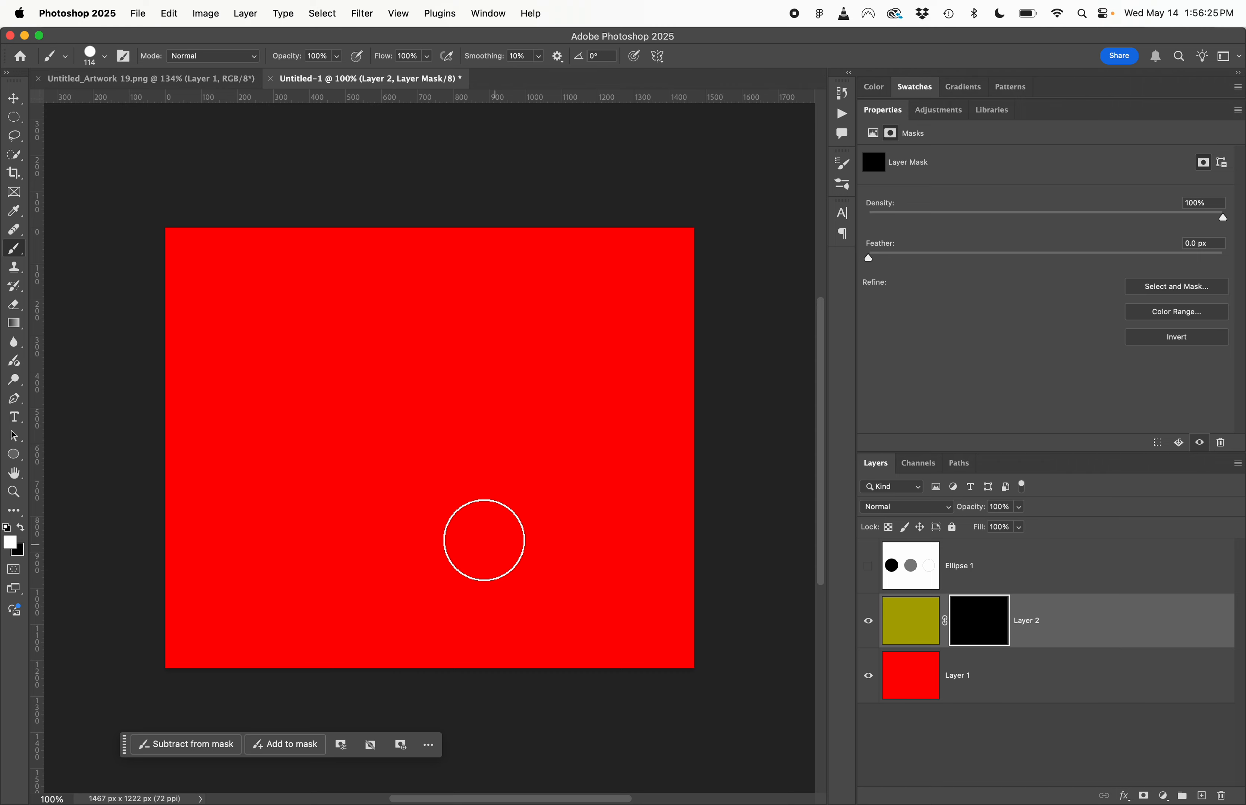
mouse_move(247, 431)
mouse_down()
mouse_move(255, 404)
mouse_move(289, 406)
mouse_move(296, 435)
mouse_move(257, 442)
mouse_move(265, 409)
mouse_move(296, 426)
mouse_move(271, 458)
mouse_move(234, 432)
mouse_move(258, 403)
mouse_move(296, 400)
mouse_move(317, 425)
mouse_move(309, 460)
mouse_move(276, 475)
mouse_move(238, 456)
mouse_move(242, 421)
mouse_move(275, 400)
mouse_move(310, 414)
mouse_up()
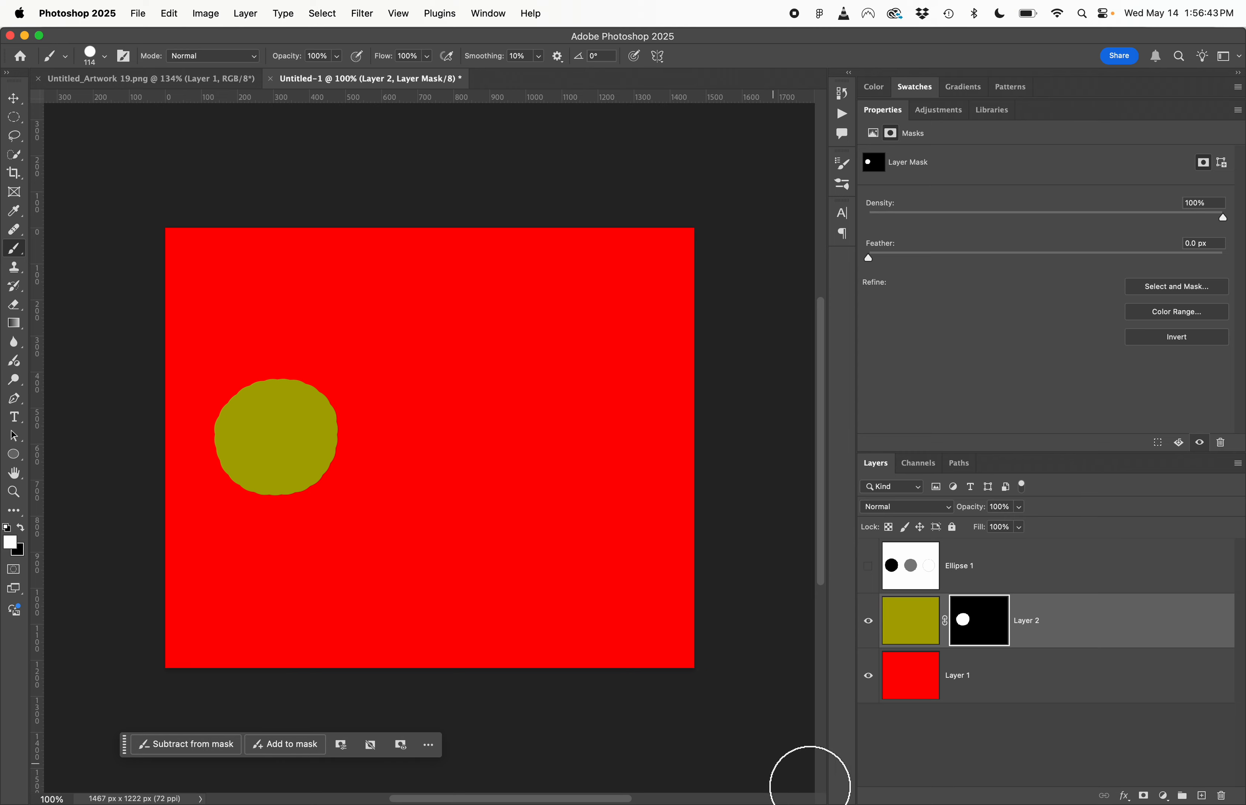
click(870, 677)
click(870, 677)
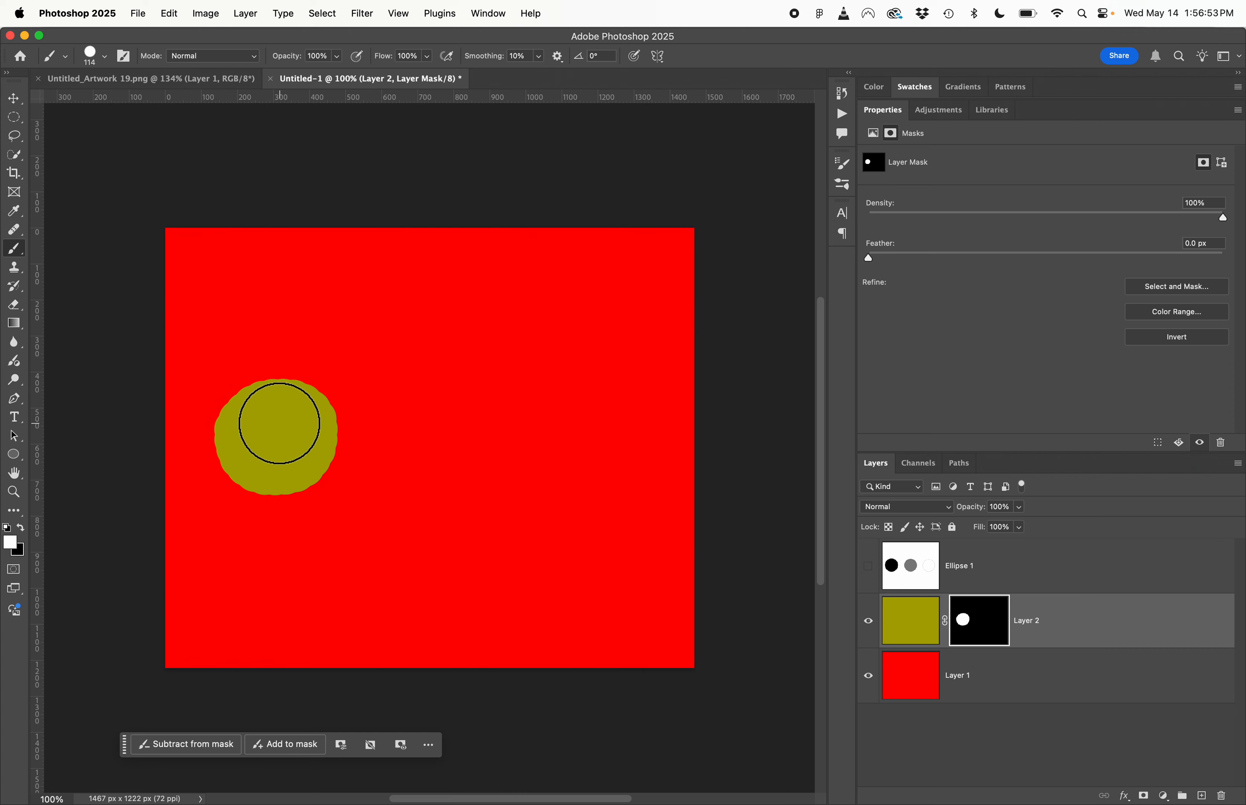
- Set the brush opacity to 51% and paint a semi-transparent white spot in the middle of Layer 2's mask
click(337, 56)
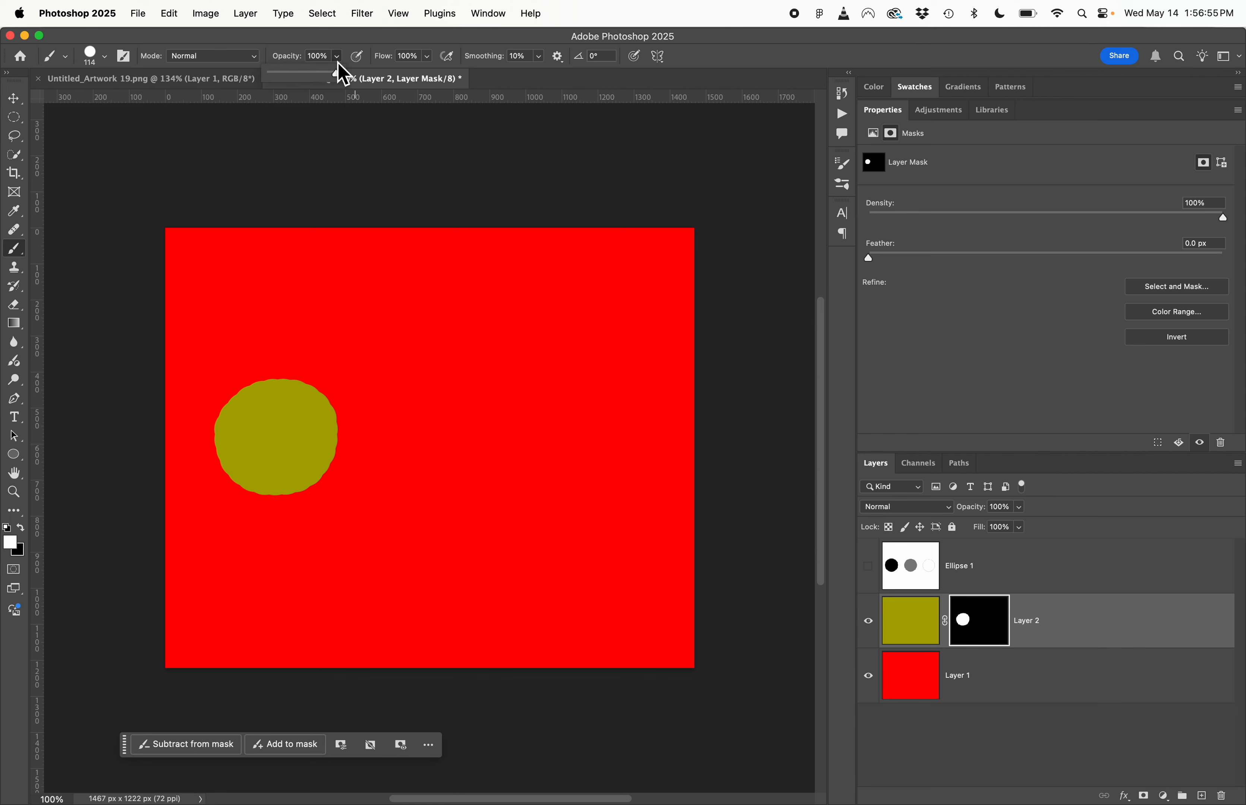
mouse_move(337, 63)
mouse_down()
mouse_move(304, 73)
mouse_move(319, 72)
mouse_move(306, 83)
mouse_up()
key(x)
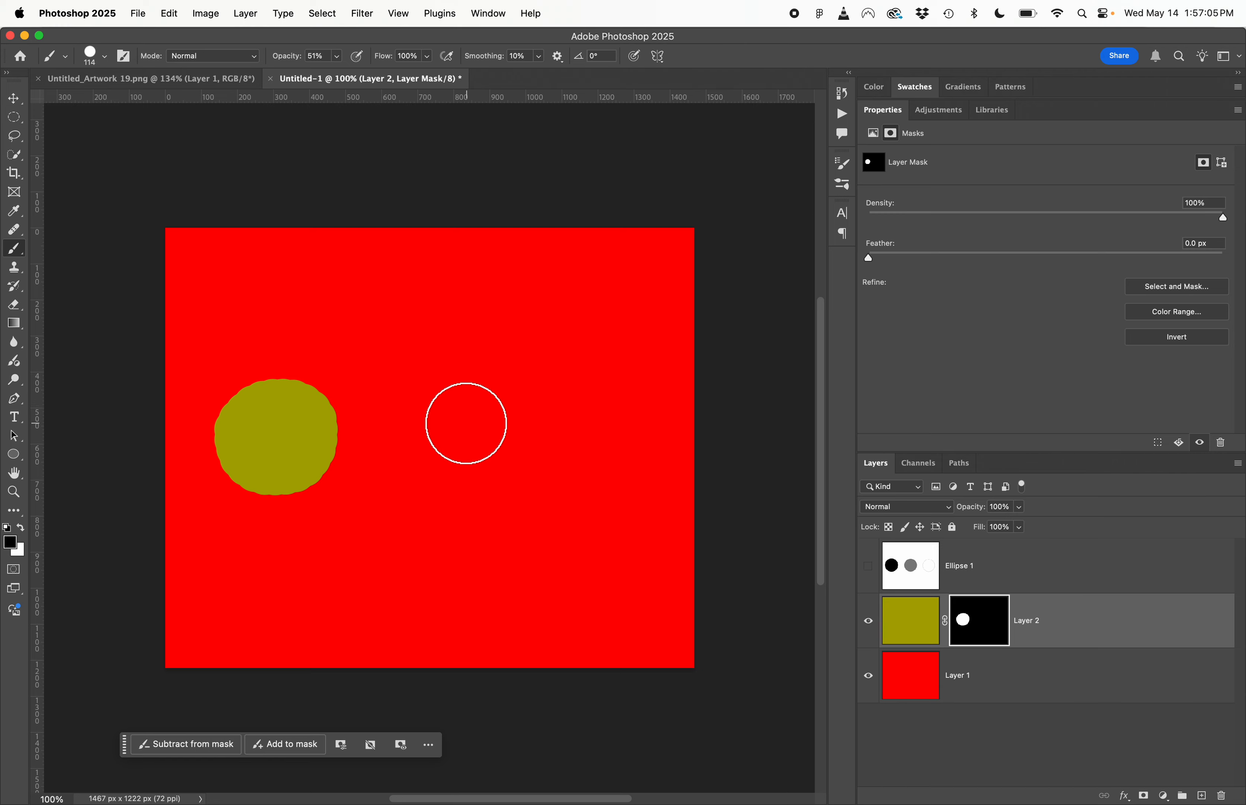
mouse_move(432, 467)
mouse_down()
mouse_move(410, 444)
mouse_move(416, 407)
mouse_move(454, 393)
mouse_move(479, 418)
mouse_move(477, 459)
mouse_move(435, 471)
mouse_move(420, 441)
mouse_move(454, 423)
mouse_move(455, 449)
mouse_move(447, 423)
mouse_move(432, 452)
mouse_move(410, 425)
mouse_move(450, 402)
mouse_move(470, 424)
mouse_move(463, 452)
mouse_move(420, 467)
mouse_move(400, 443)
mouse_move(410, 414)
mouse_move(445, 400)
mouse_move(469, 418)
mouse_move(459, 456)
mouse_move(424, 470)
mouse_up()
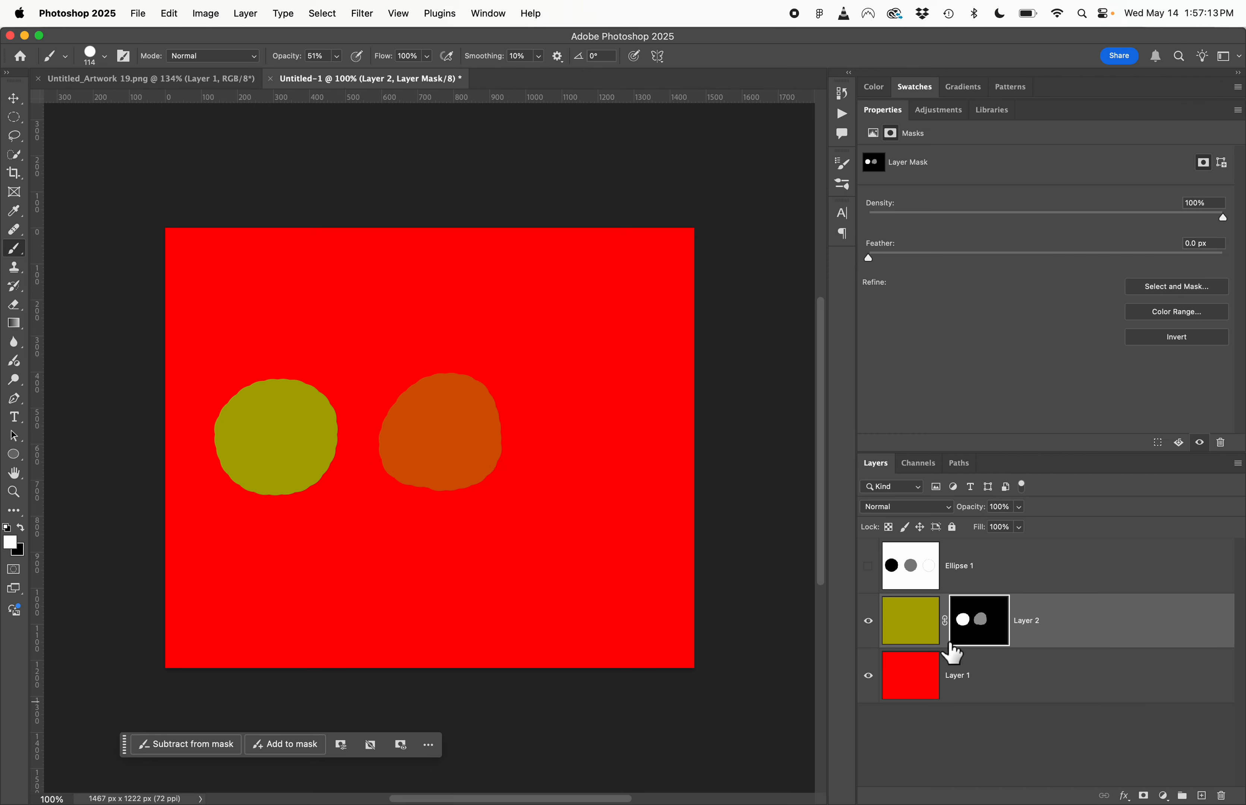
- Inspect Layer 2's mask by disabling and re-enabling it and by viewing the mask alone on the canvas
shift+click(996, 631)
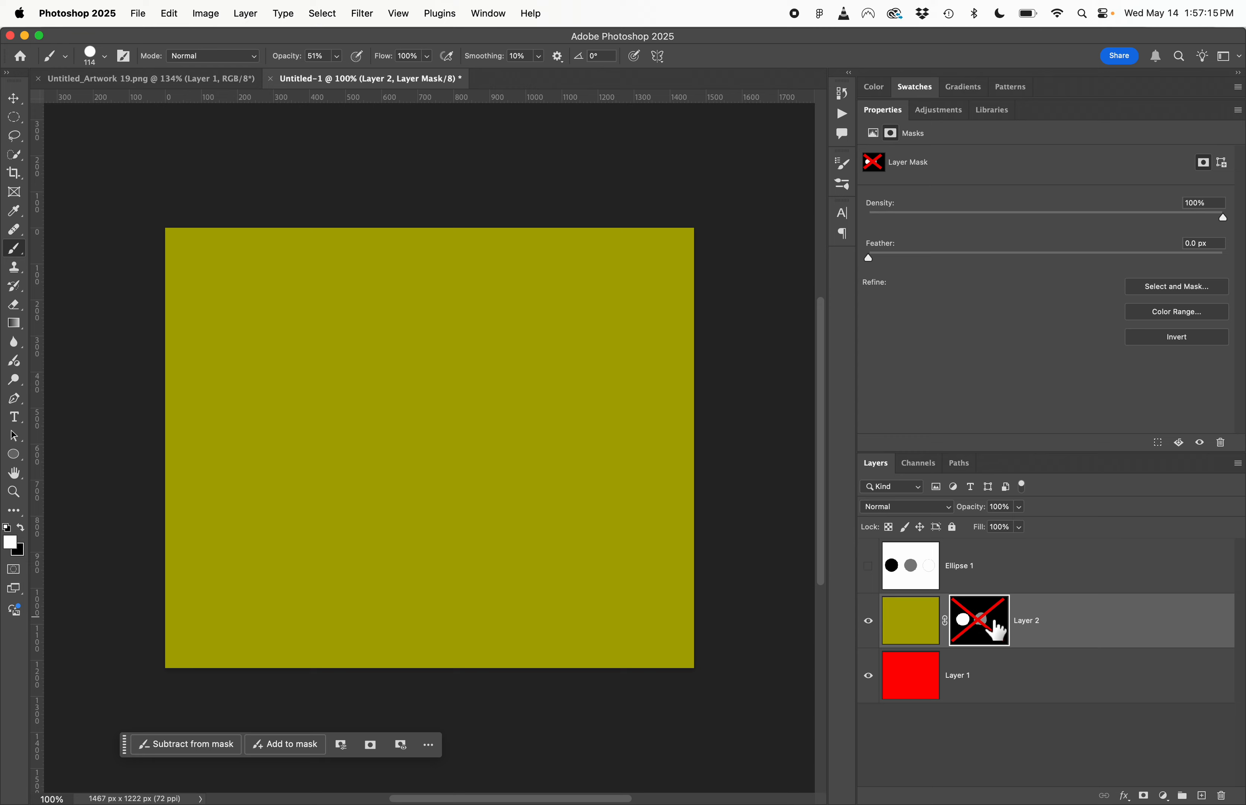
shift+click(996, 631)
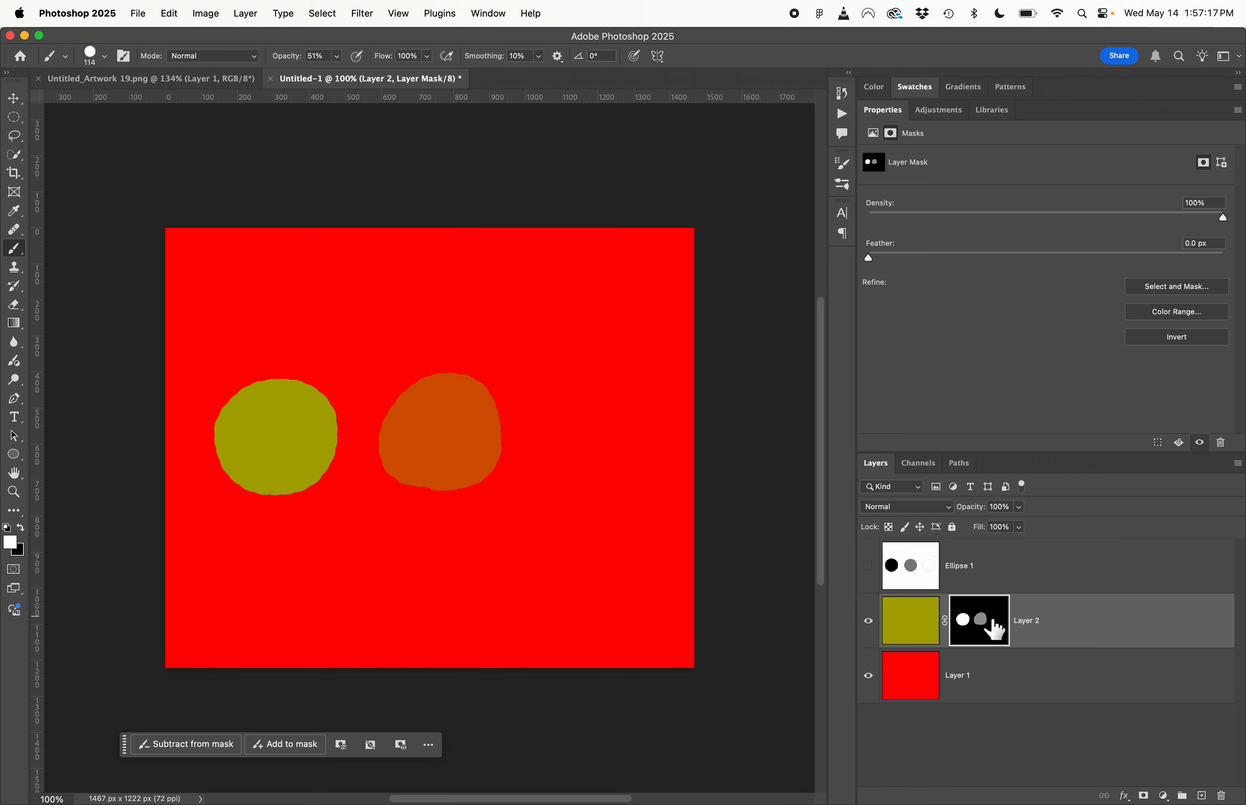
alt+click(996, 631)
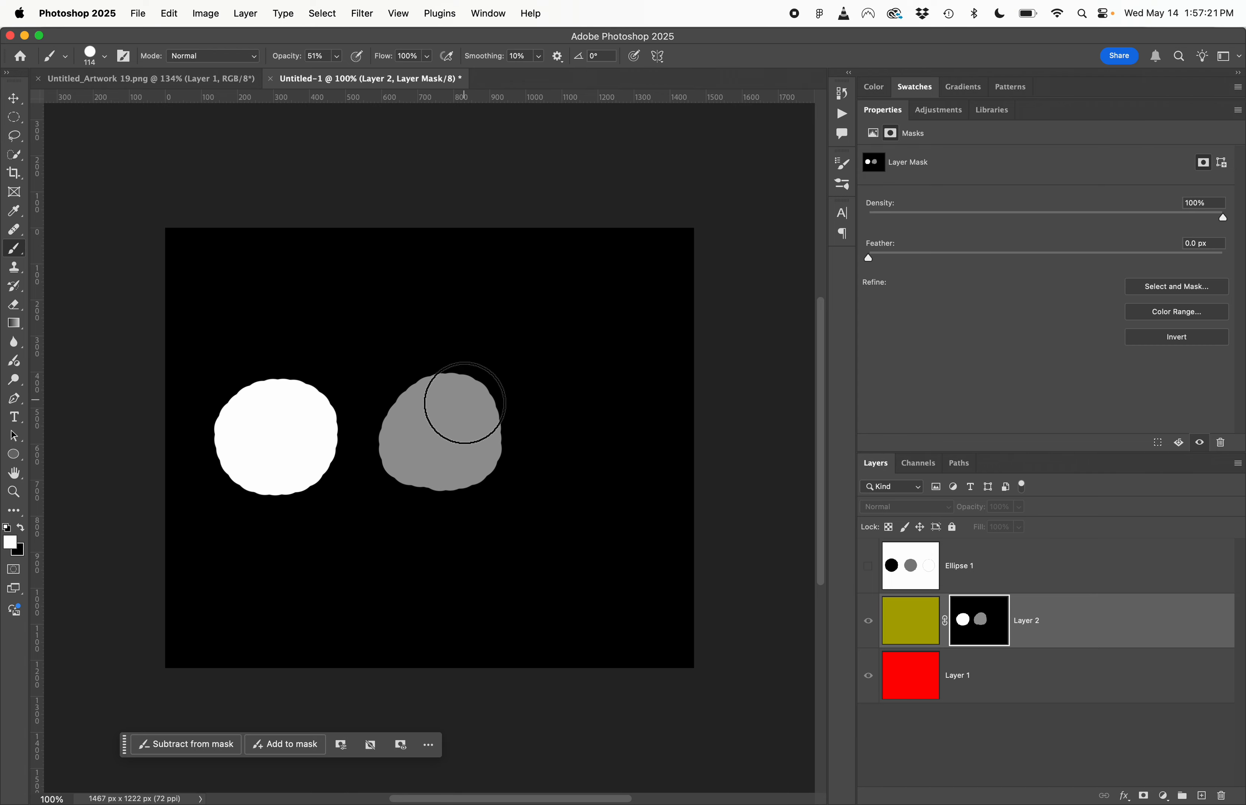
alt+click(995, 632)
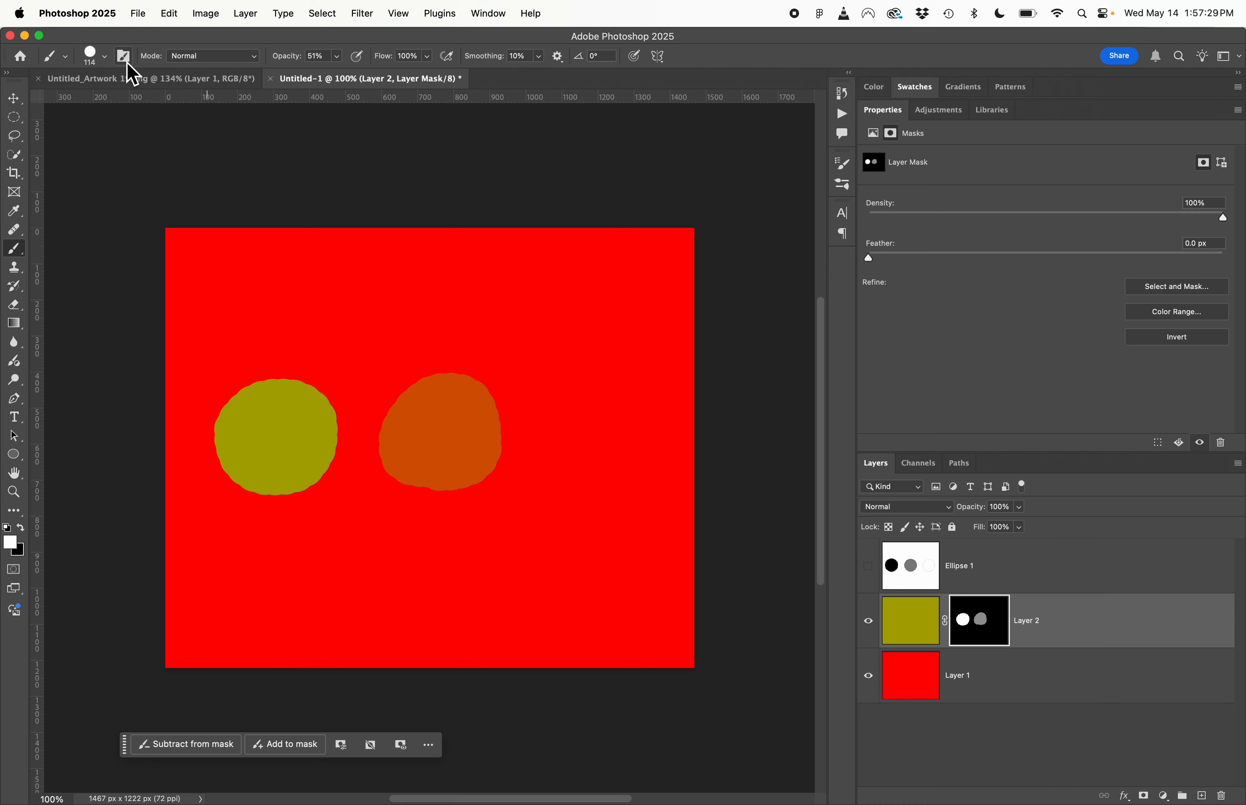
- Lower the brush hardness to a soft edge and undo the semi-transparent spot in the middle of the mask
click(105, 57)
drag(170, 133, 77, 134)
click(547, 183)
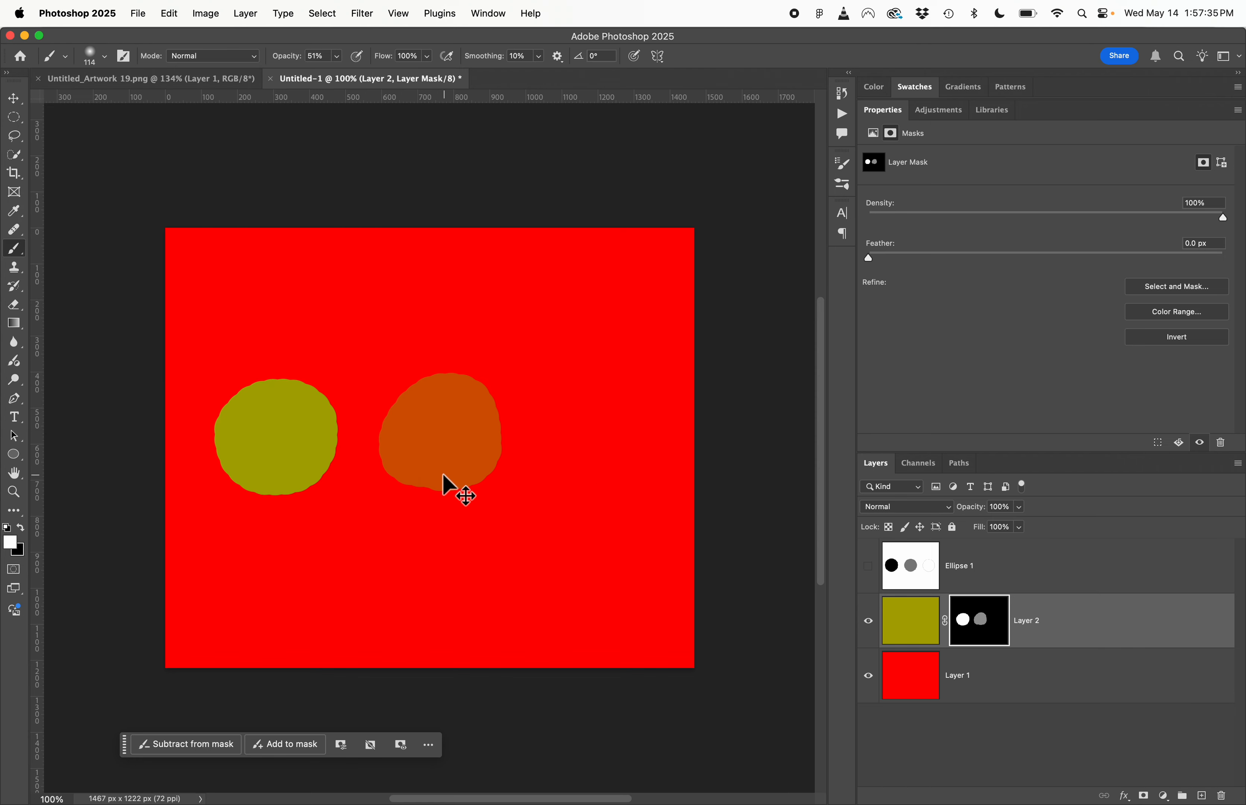
key(super+z)
key(super+z)
key(super+z)
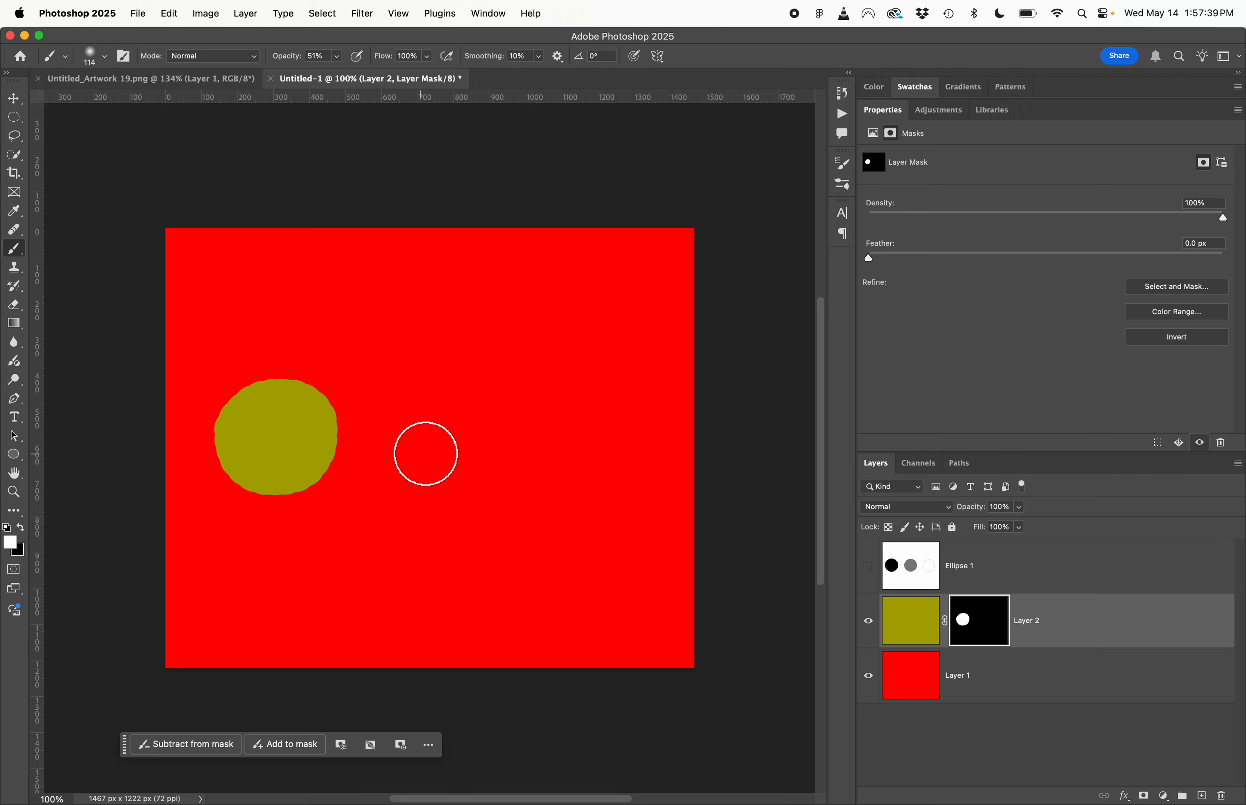
- Paint a soft-edged white spot about 290 px wide at 51% opacity in the middle of Layer 2's mask and examine the mask alone
mouse_move(423, 450)
mouse_down()
mouse_move(412, 407)
mouse_move(448, 393)
mouse_move(470, 437)
mouse_move(416, 448)
mouse_move(466, 422)
mouse_move(413, 434)
mouse_move(473, 425)
mouse_move(415, 434)
mouse_move(457, 412)
mouse_move(433, 451)
mouse_move(433, 405)
mouse_move(465, 432)
mouse_move(415, 451)
mouse_move(454, 409)
mouse_move(442, 461)
mouse_move(475, 417)
mouse_up()
alt+click(992, 631)
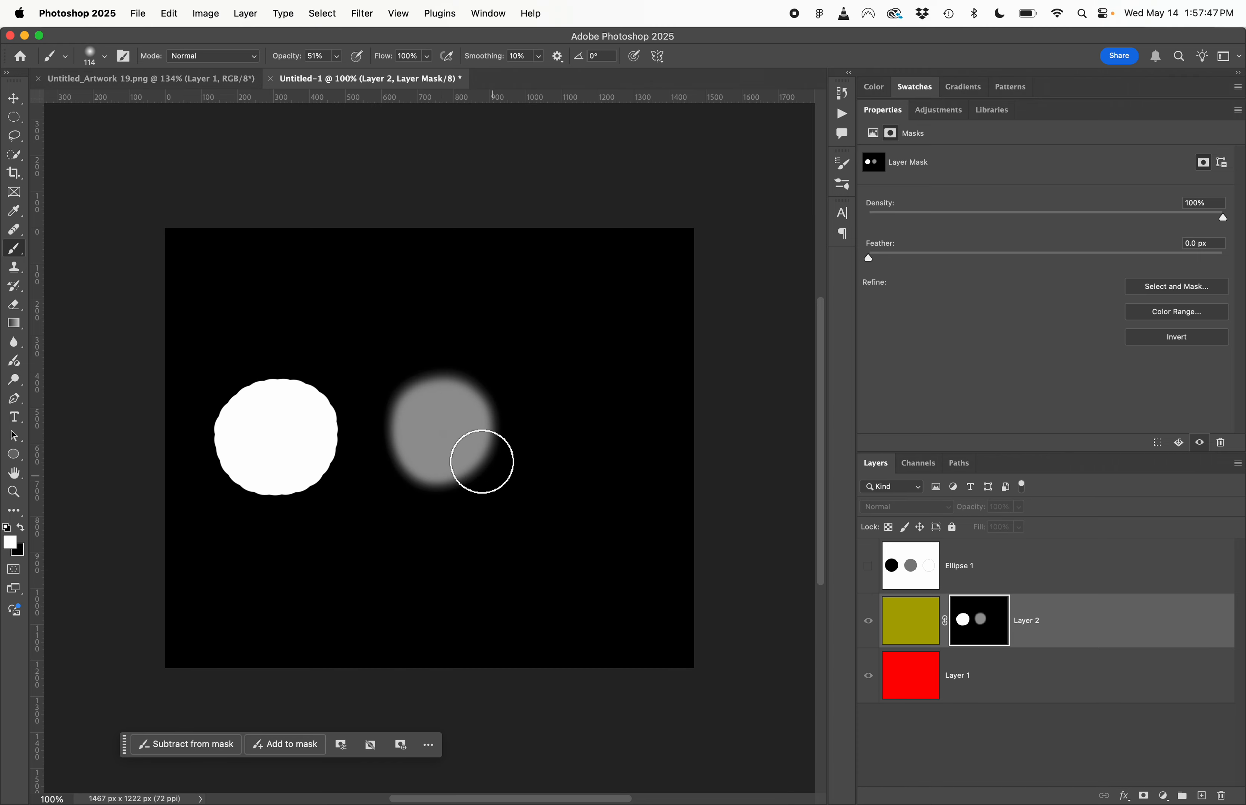
alt+click(979, 631)
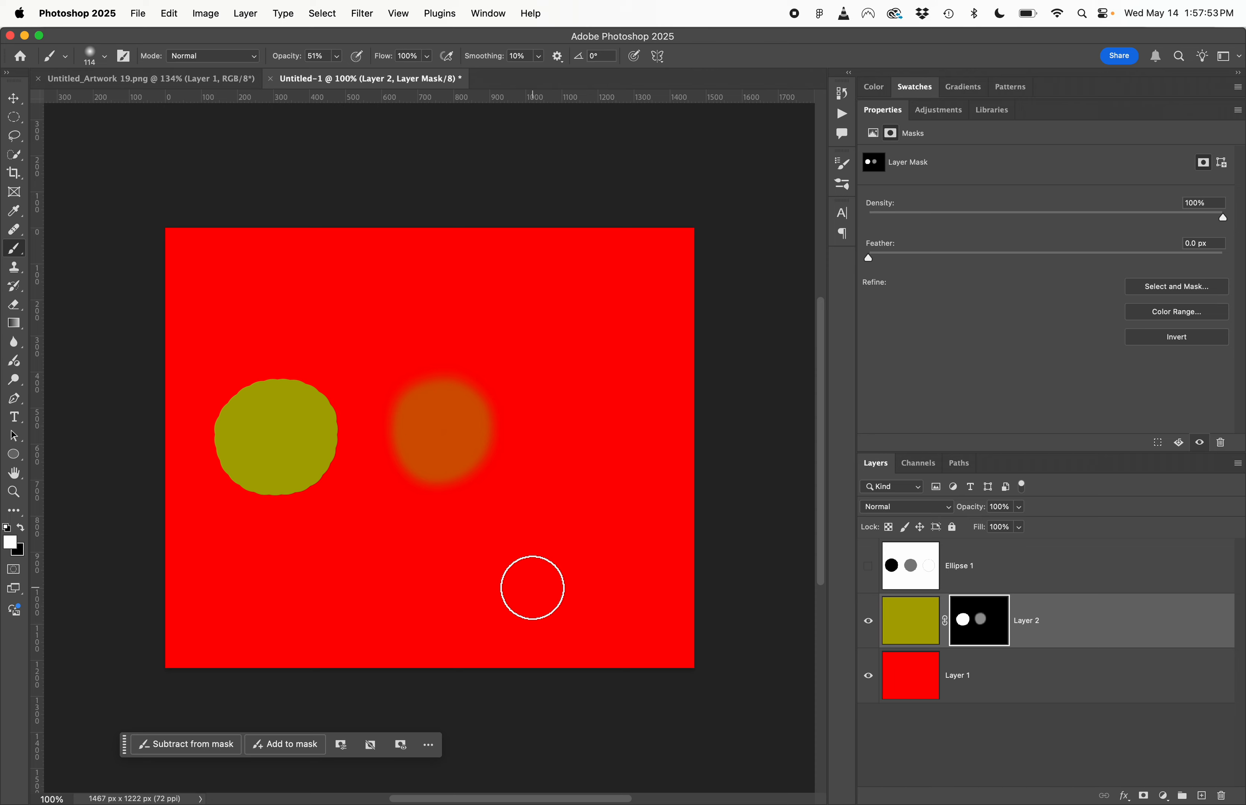
- Compare the black, grey and white circles on Ellipse 1 with Layer 2's mask viewed alone on the canvas
click(870, 569)
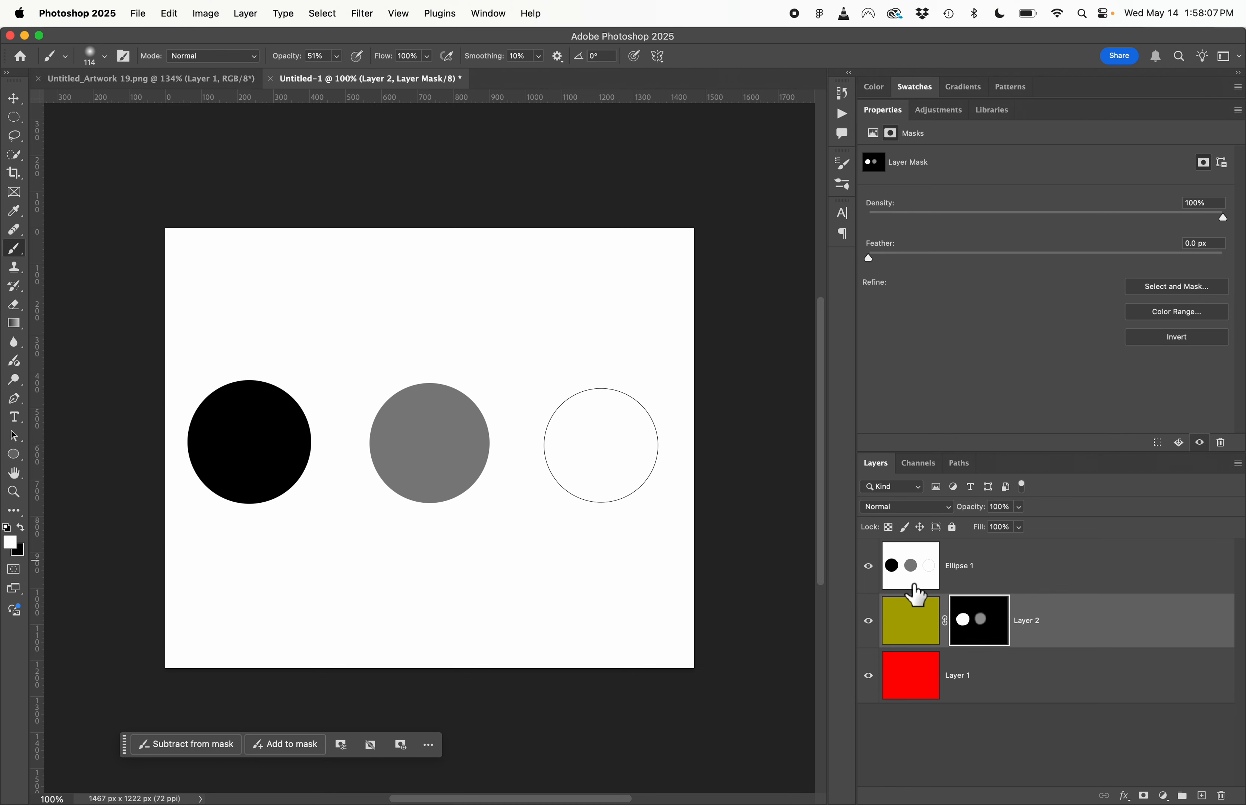
click(869, 566)
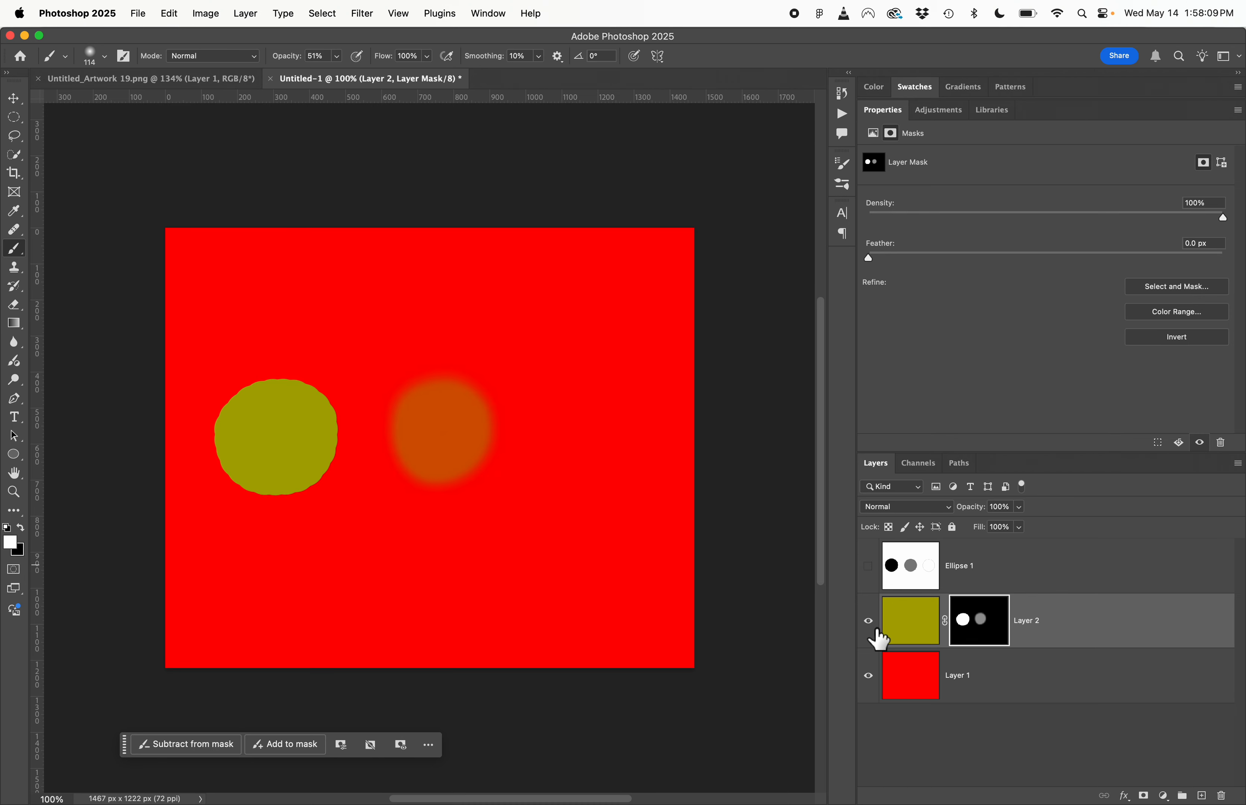
shift+click(989, 639)
shift+click(988, 640)
alt+click(988, 639)
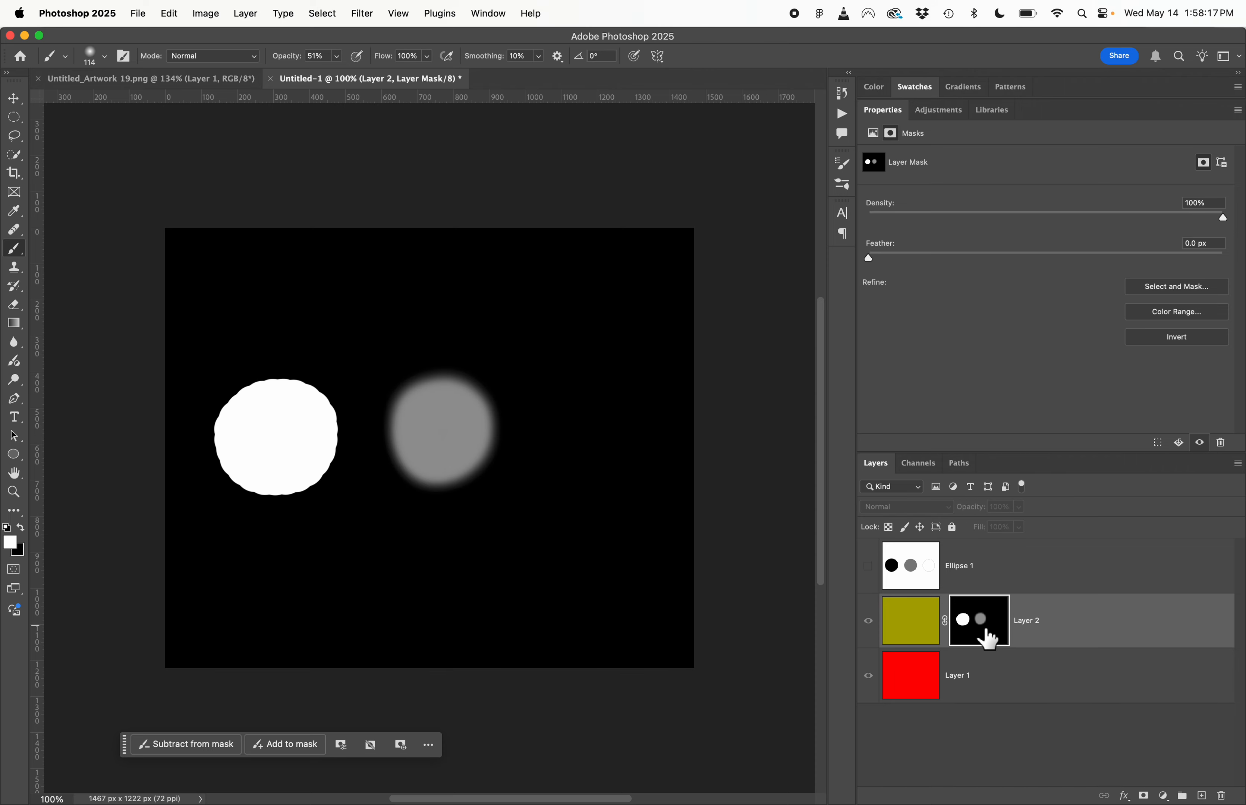
alt+click(988, 640)
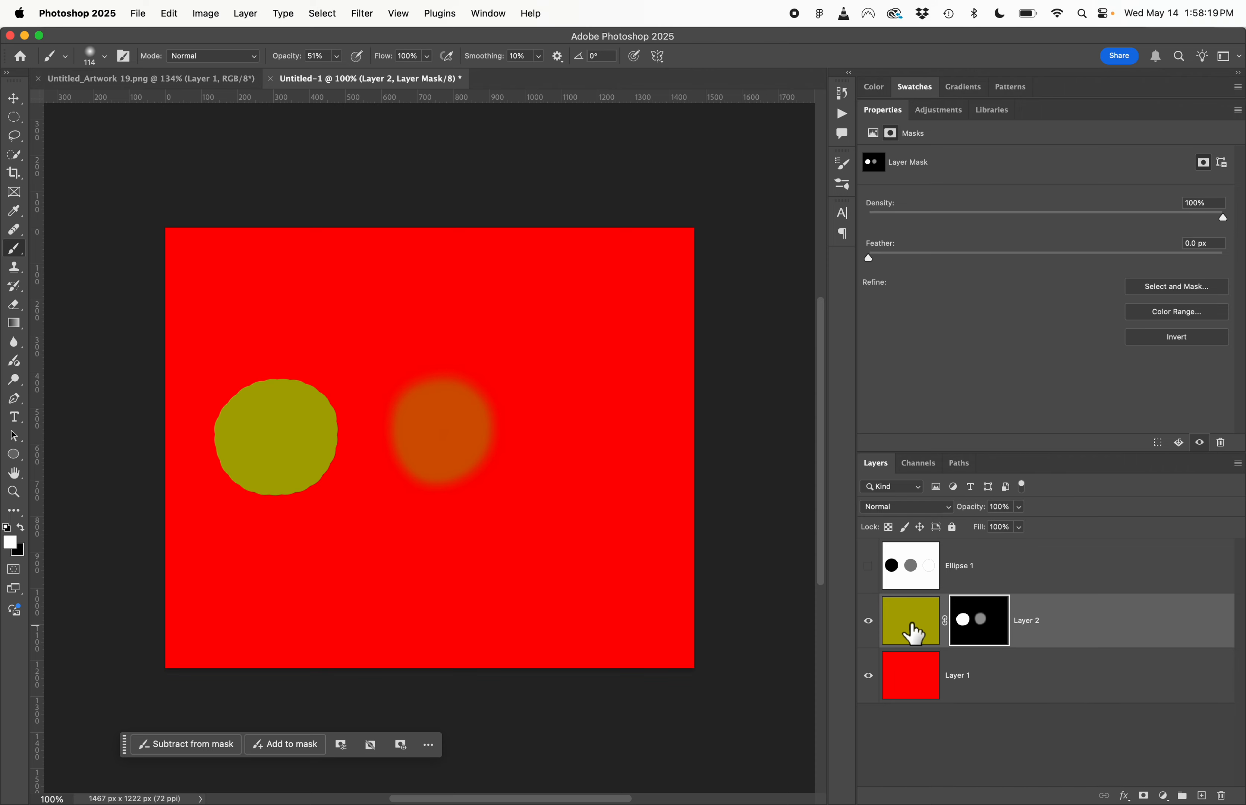
- Check the masked result by hiding and re-showing Layer 2 and the red Layer 1 in turn
click(869, 623)
click(869, 623)
click(869, 677)
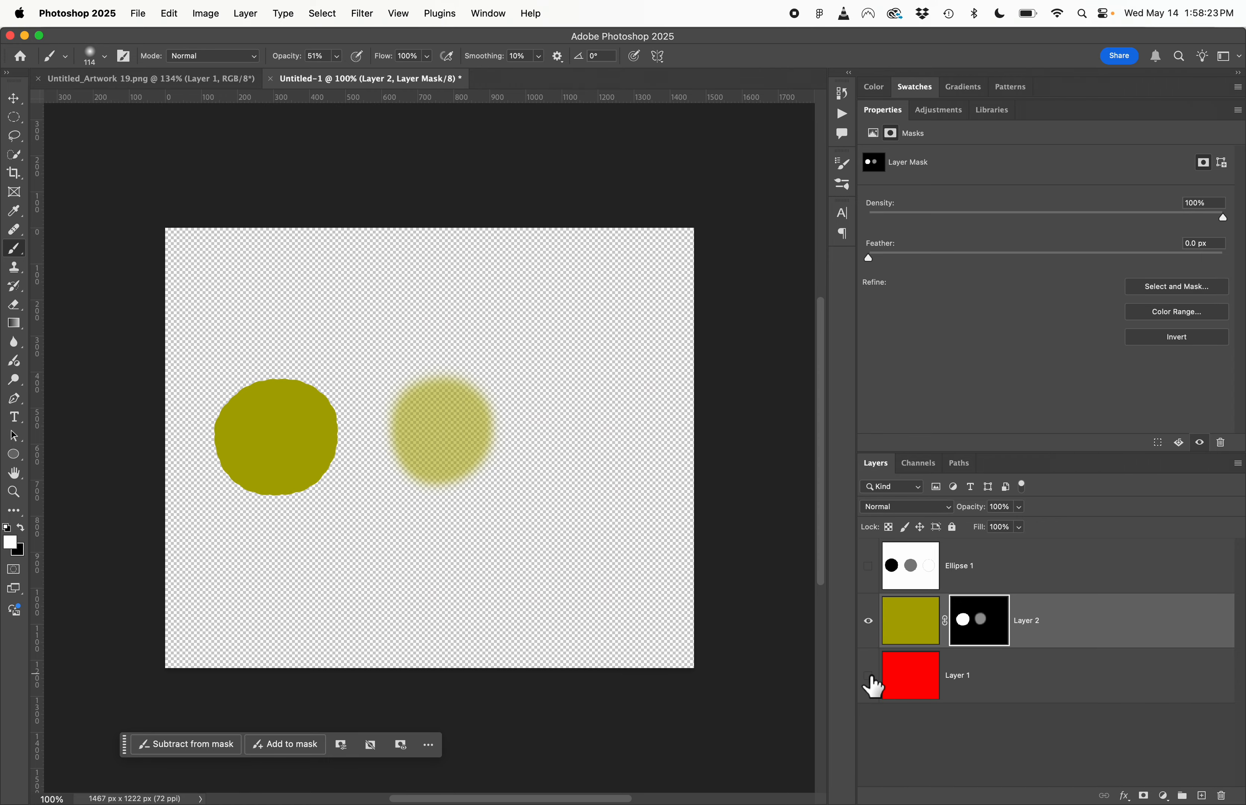
click(868, 676)
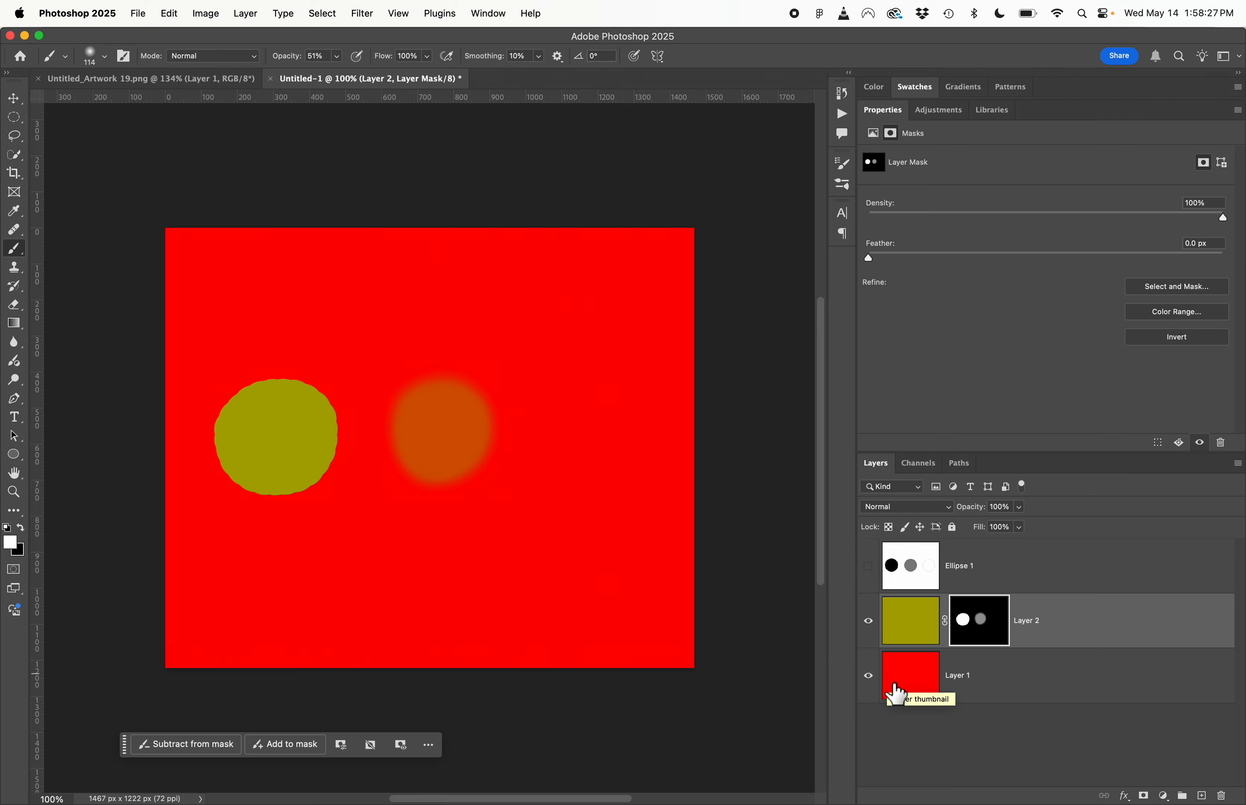
- In Untitled_Artwork 19.png, lasso the yellow-and-blue robot with its double blade, copy it to a new layer and hide Layer 1
click(162, 80)
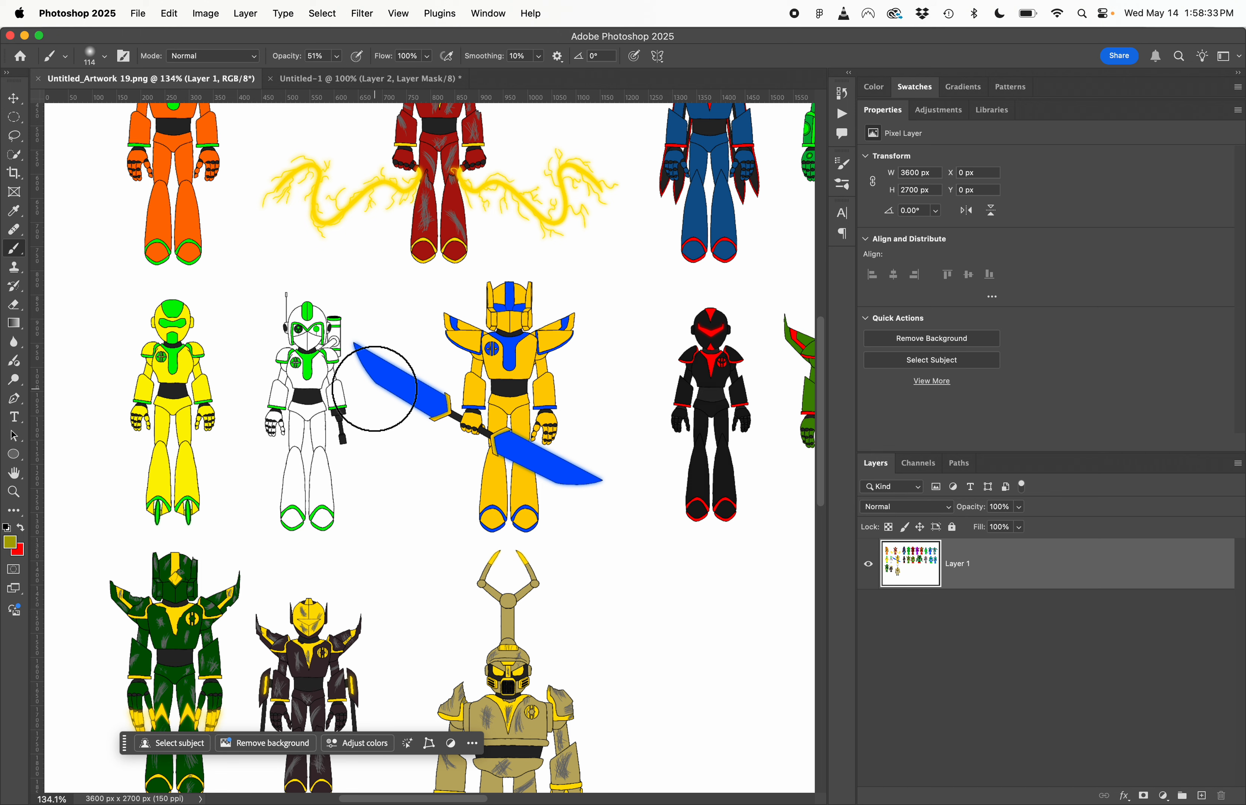
key(l)
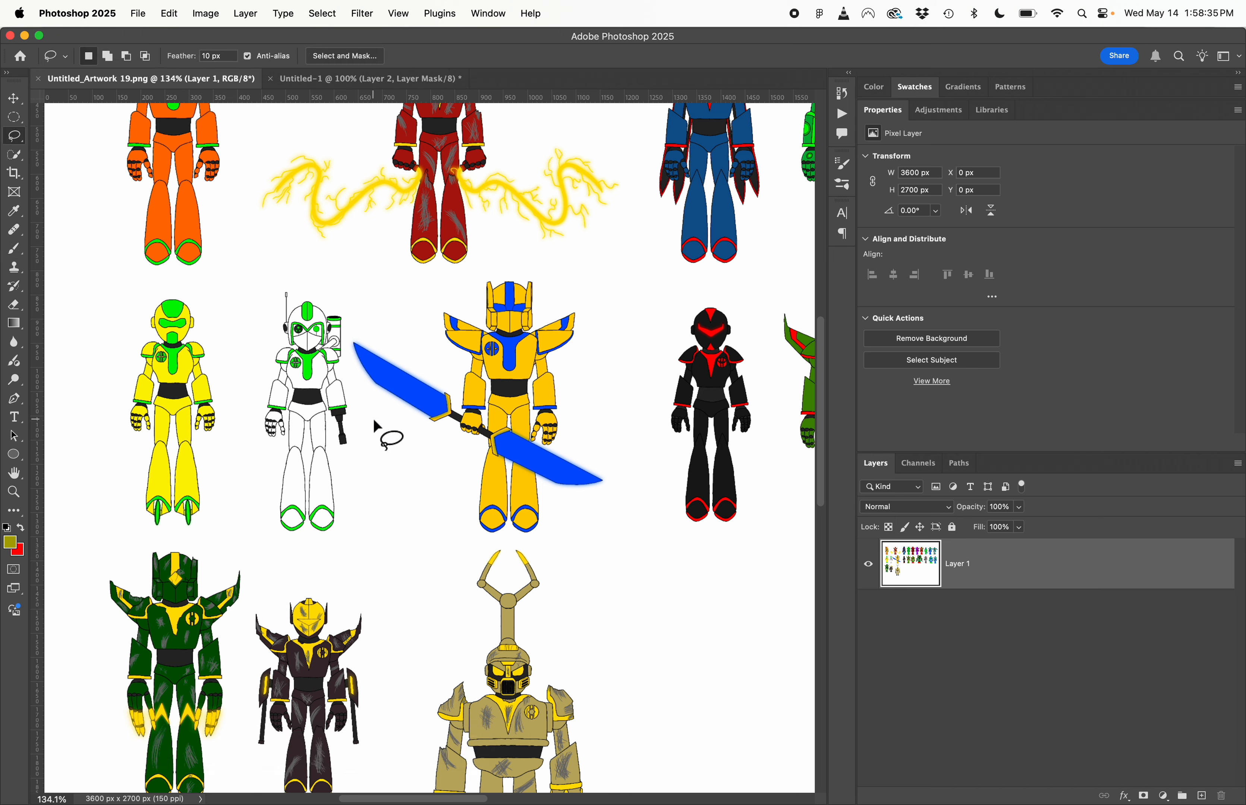
mouse_move(373, 418)
mouse_down()
mouse_move(347, 341)
mouse_move(363, 312)
mouse_move(403, 318)
mouse_move(491, 265)
mouse_move(574, 261)
mouse_move(602, 298)
mouse_move(607, 404)
mouse_move(627, 459)
mouse_move(624, 489)
mouse_move(584, 547)
mouse_move(459, 537)
mouse_move(374, 421)
mouse_up()
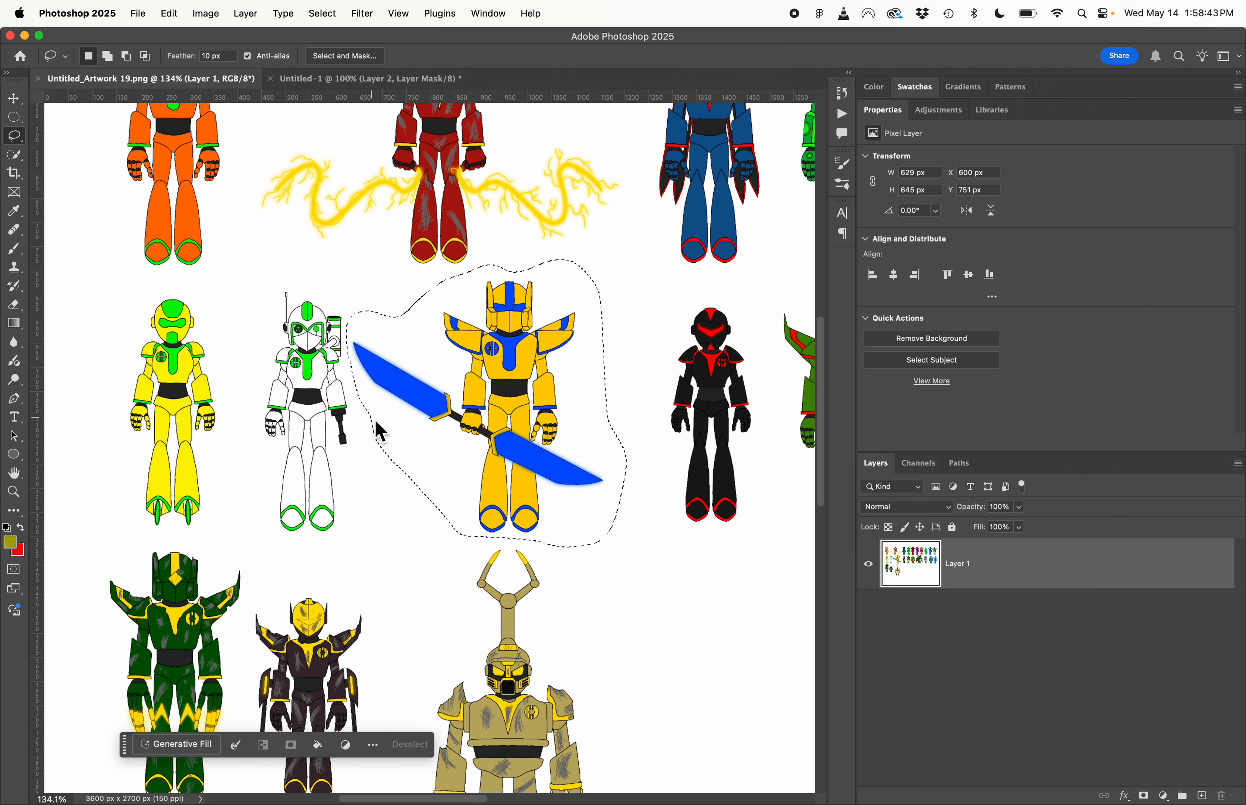
key(super+j)
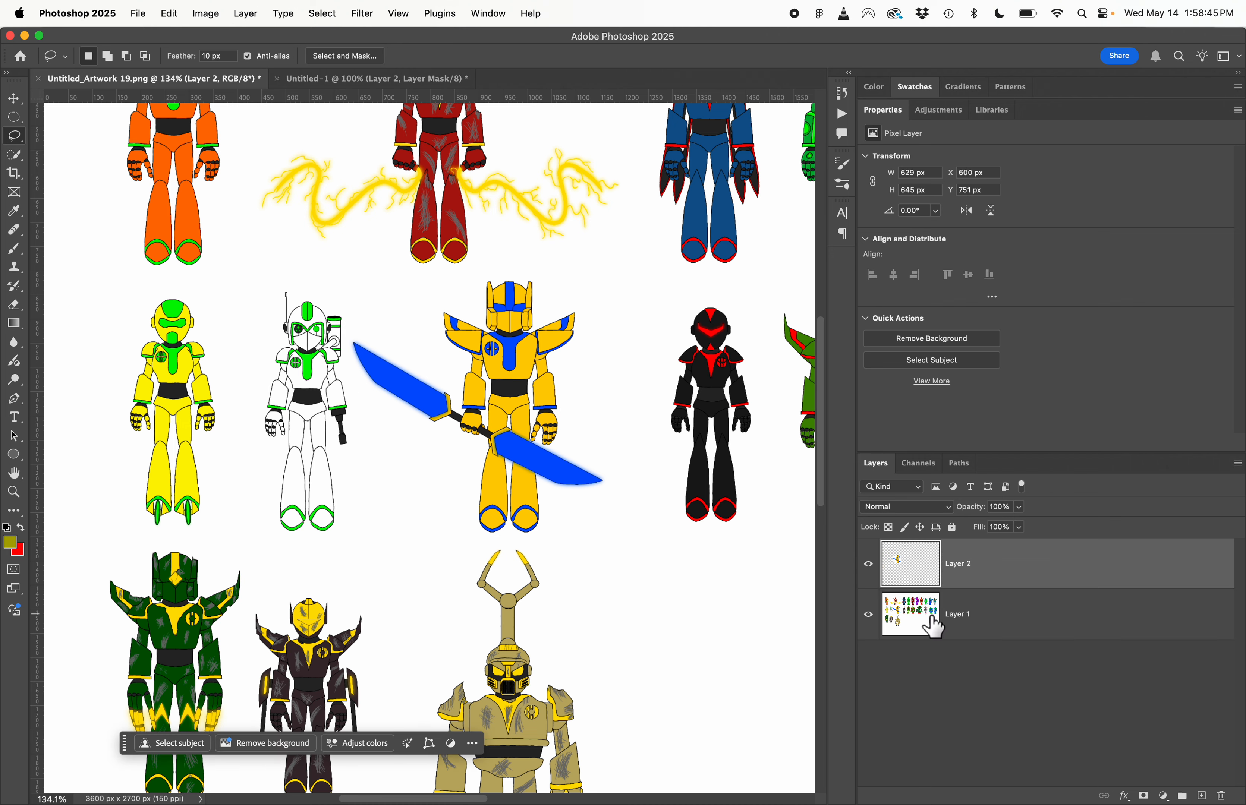
click(869, 616)
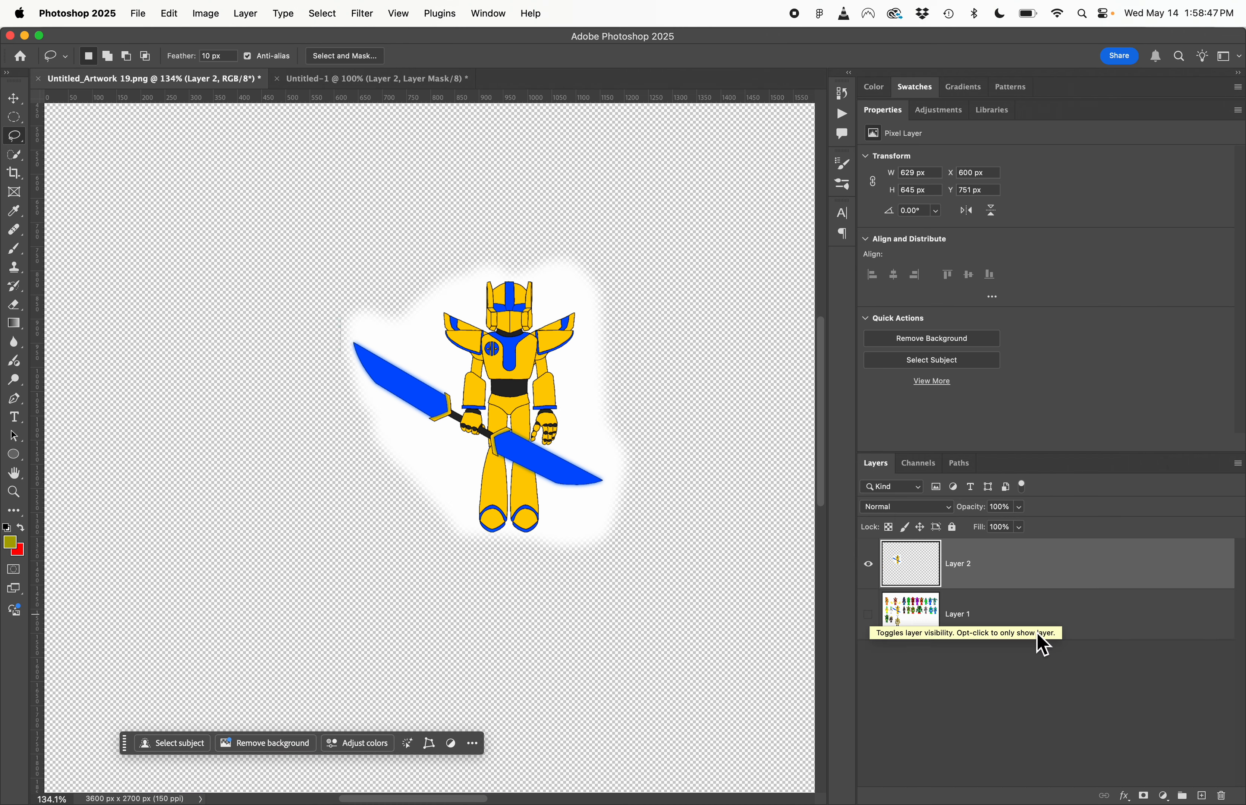
- Add a new layer beneath the robot layer, fill it with white and merge the two layers
click(1202, 796)
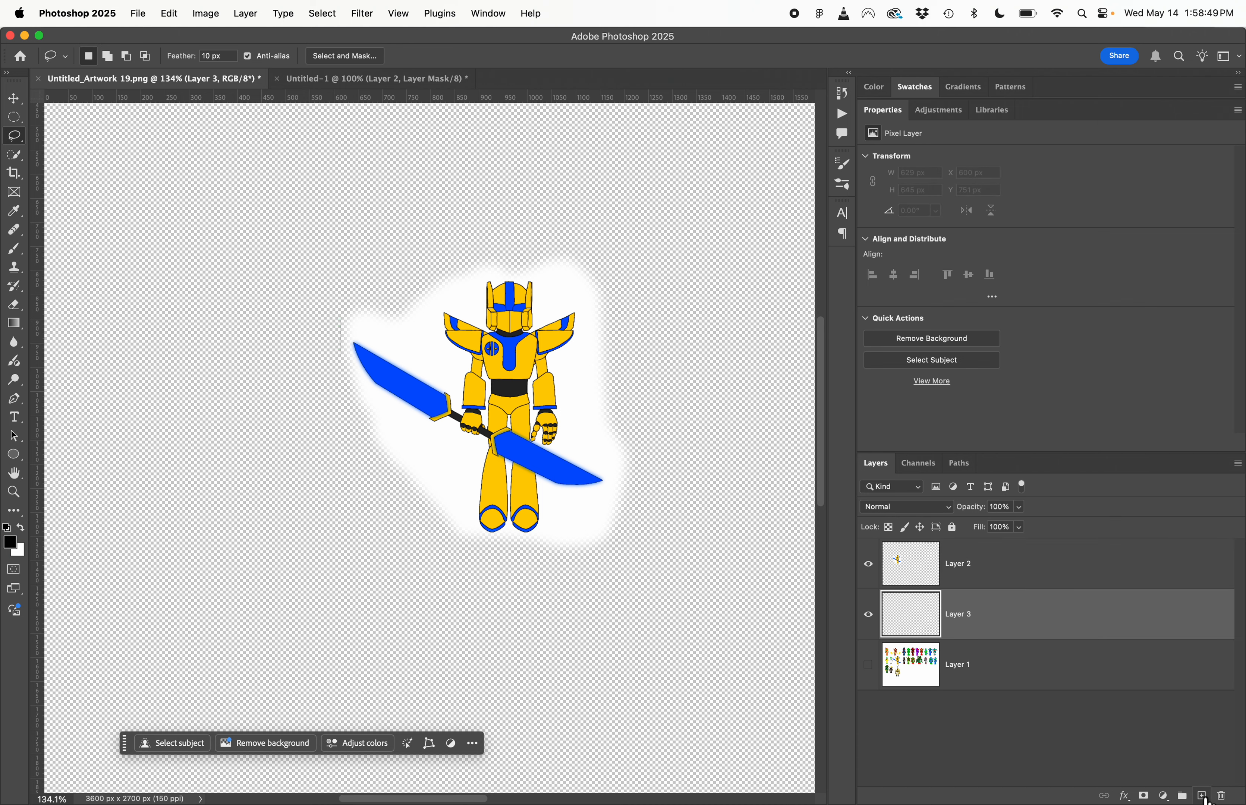
key(super+BackSpace)
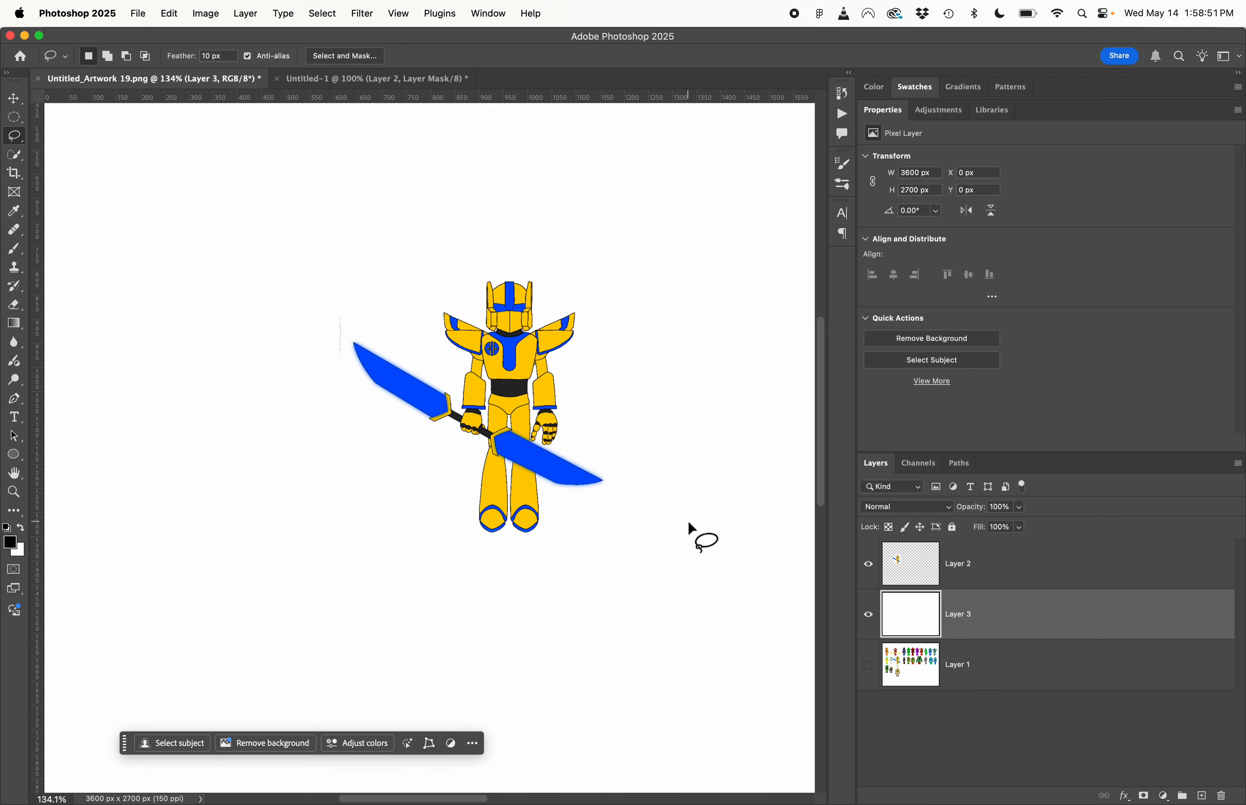
click(982, 572)
shift+click(984, 615)
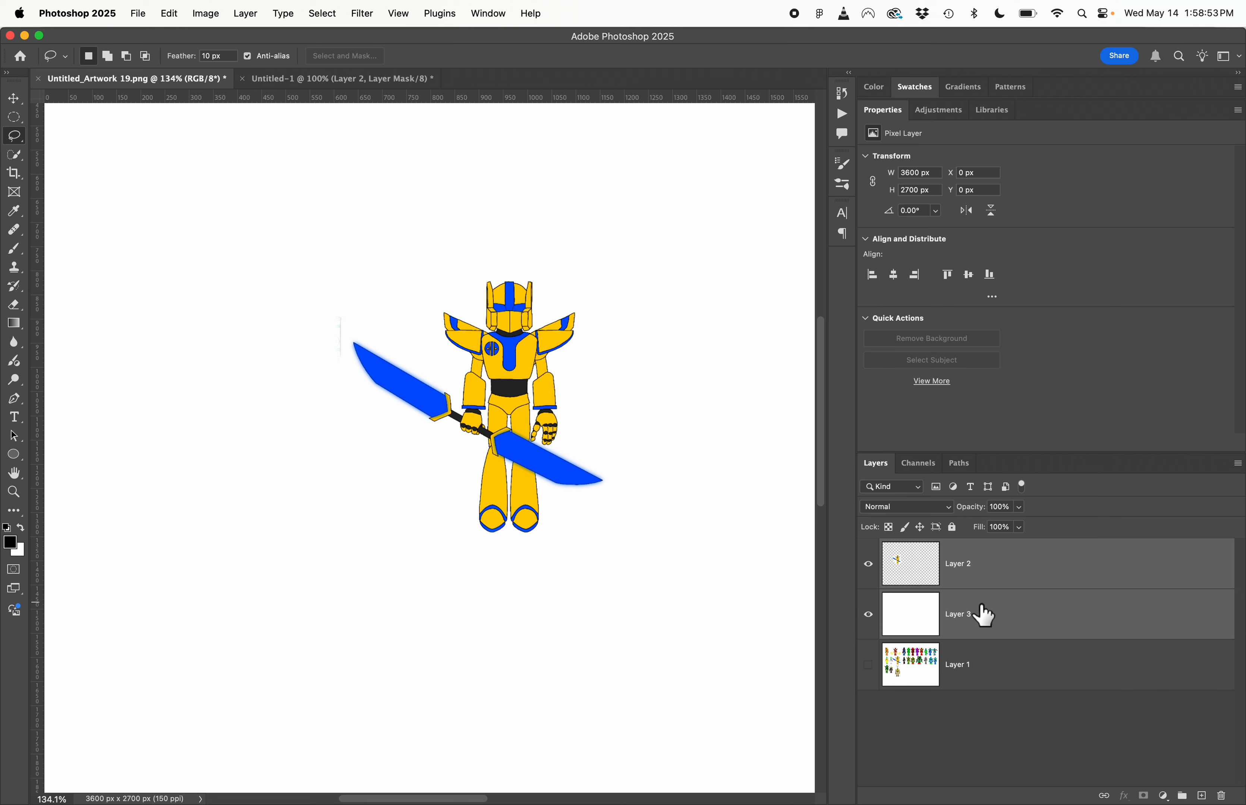
key(super+e)
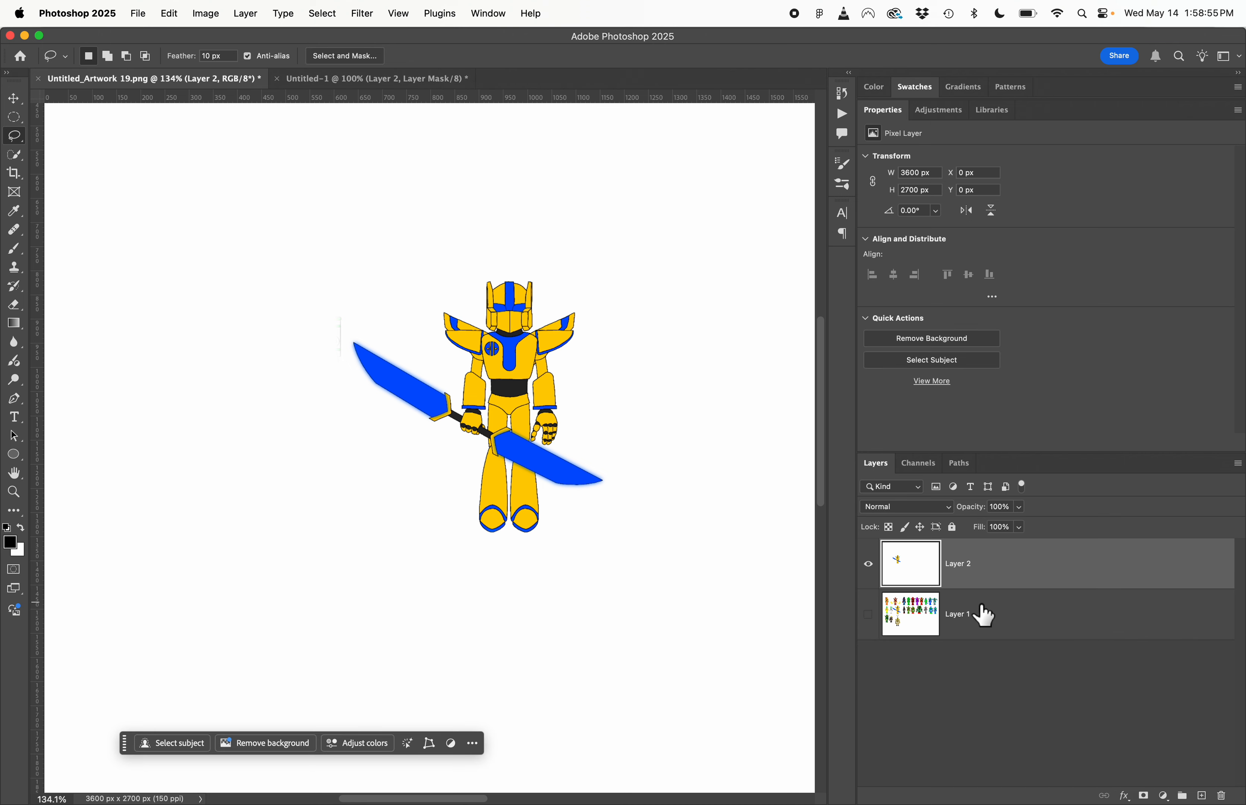
- Add a new layer above the robot and fill it with dark purple #240043
scroll(607, 482, right, 3)
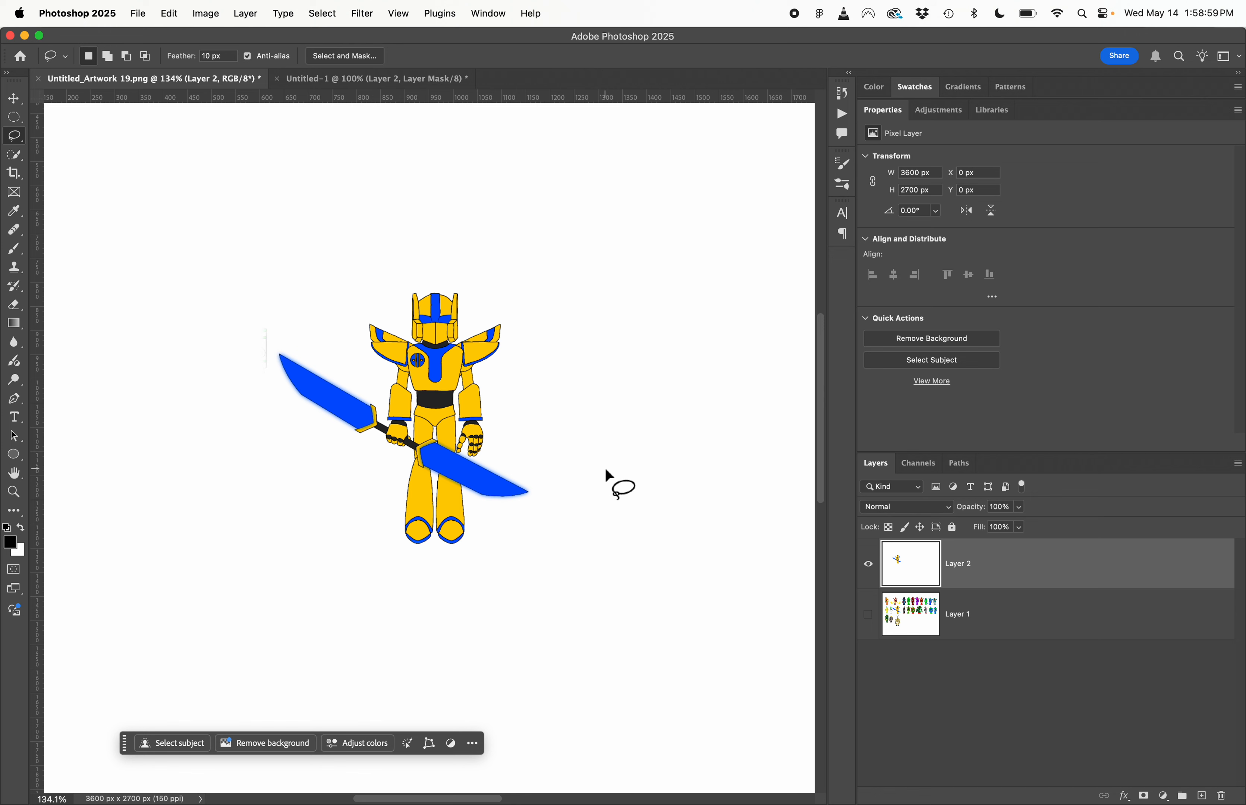
click(1205, 796)
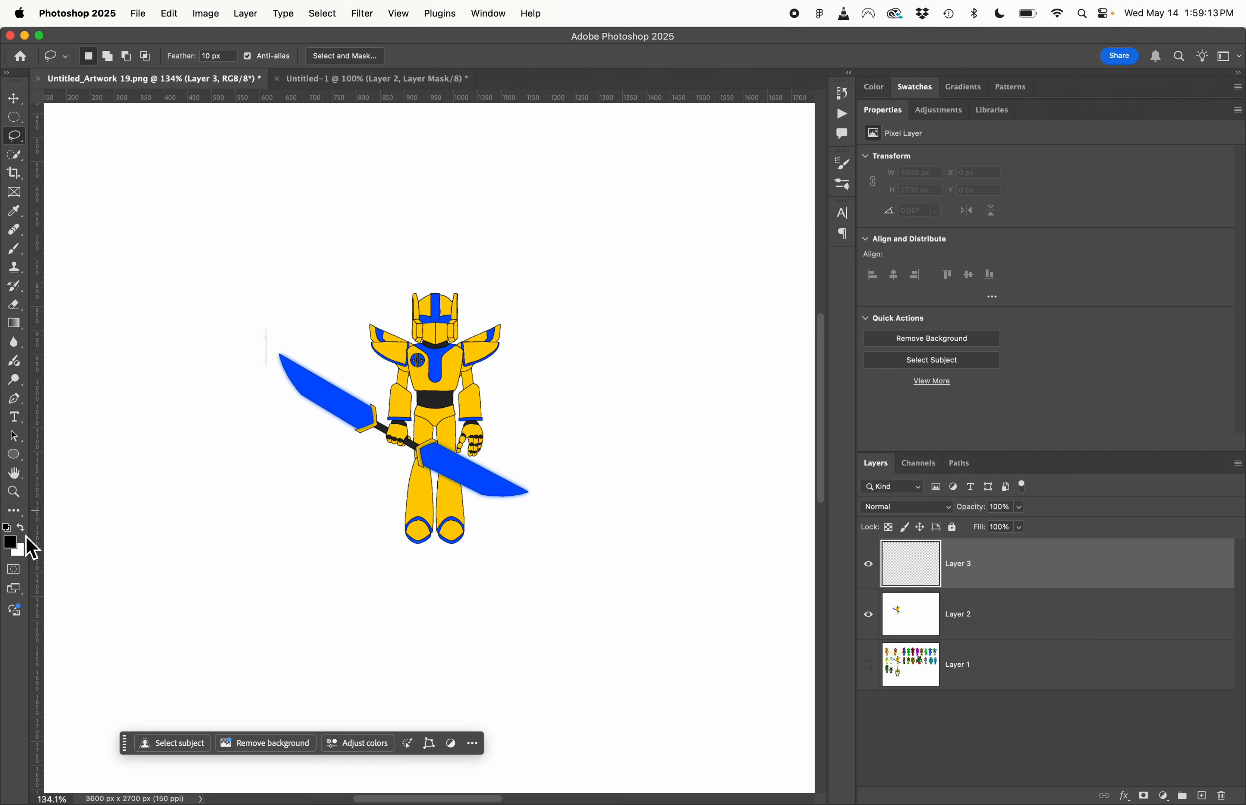
click(12, 544)
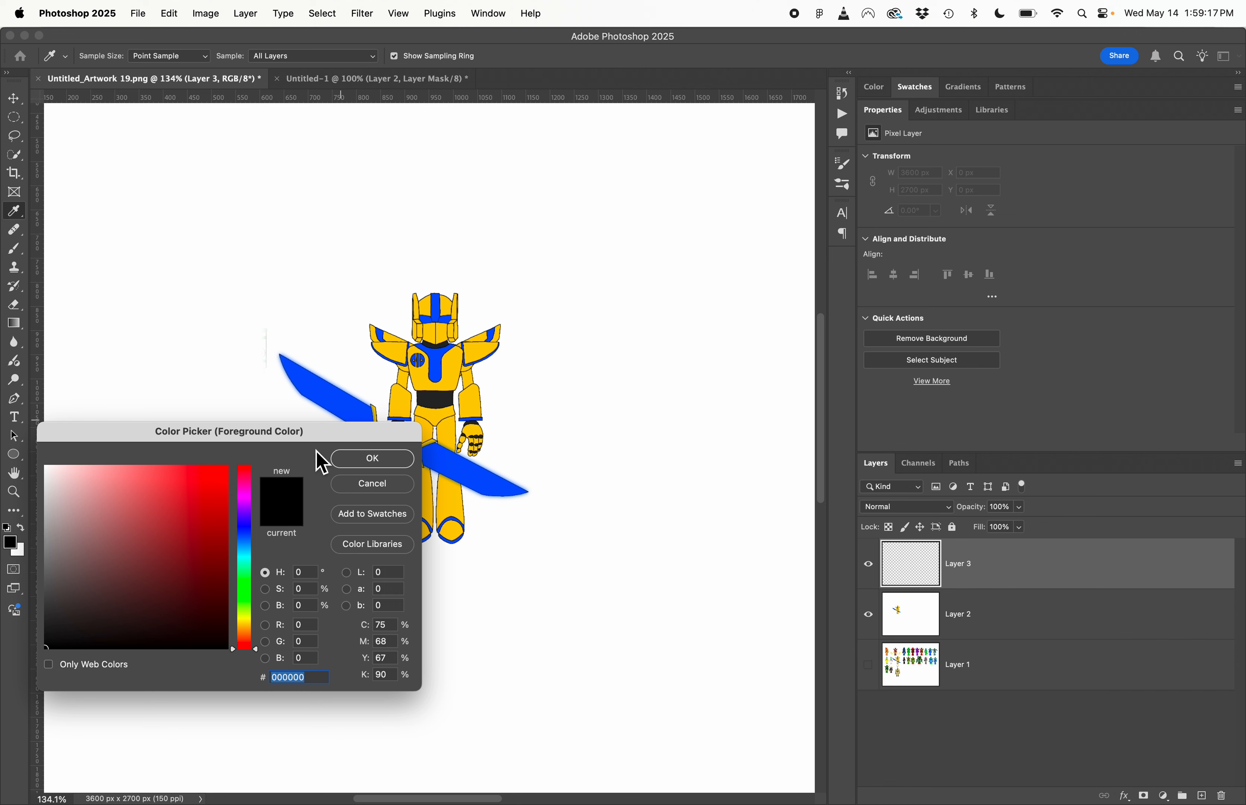
click(248, 518)
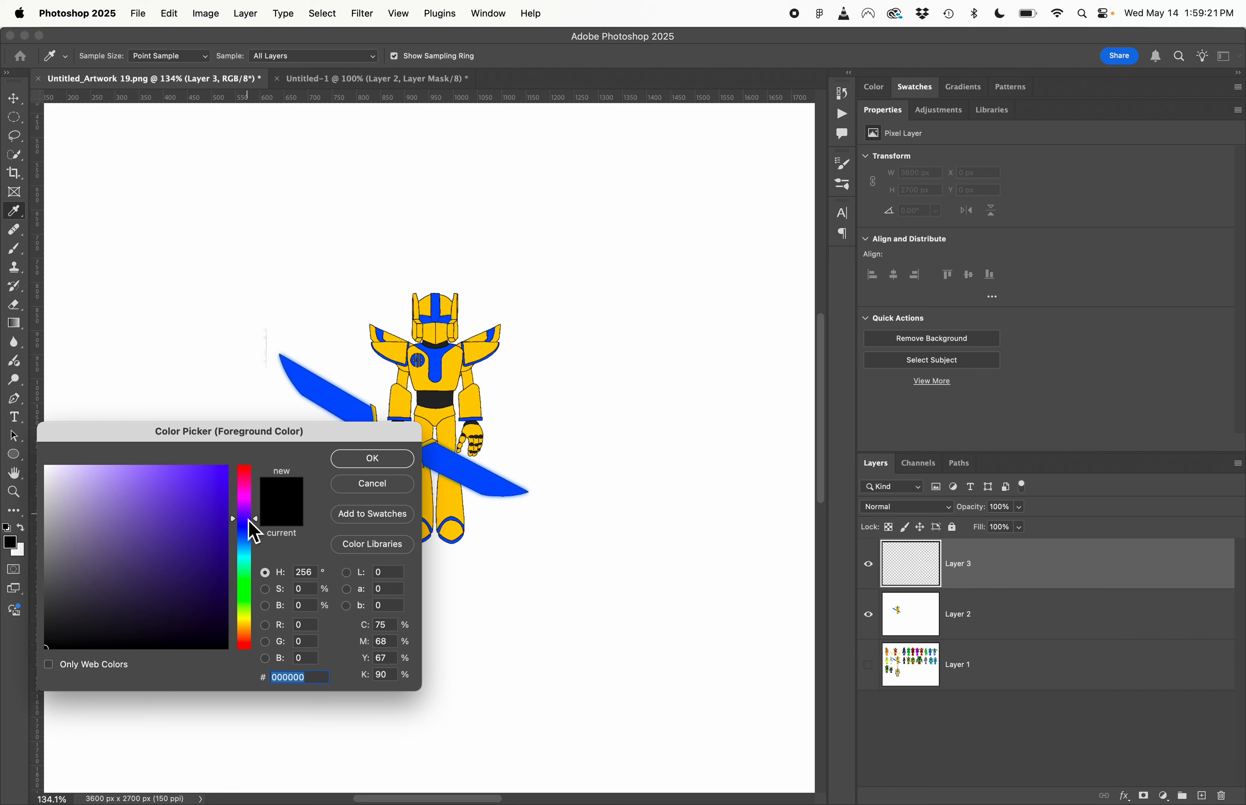
mouse_move(248, 520)
mouse_down()
mouse_move(229, 556)
mouse_move(236, 608)
mouse_move(227, 601)
mouse_up()
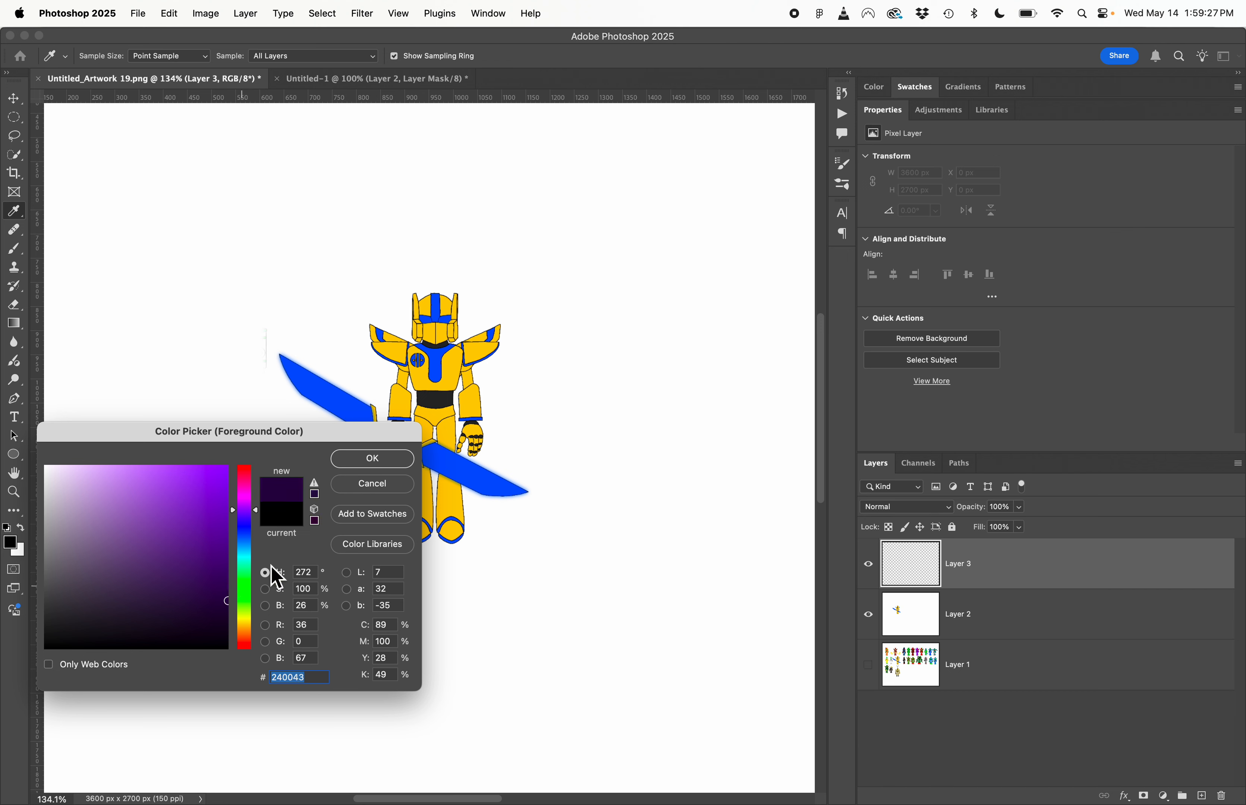
click(411, 462)
key(l)
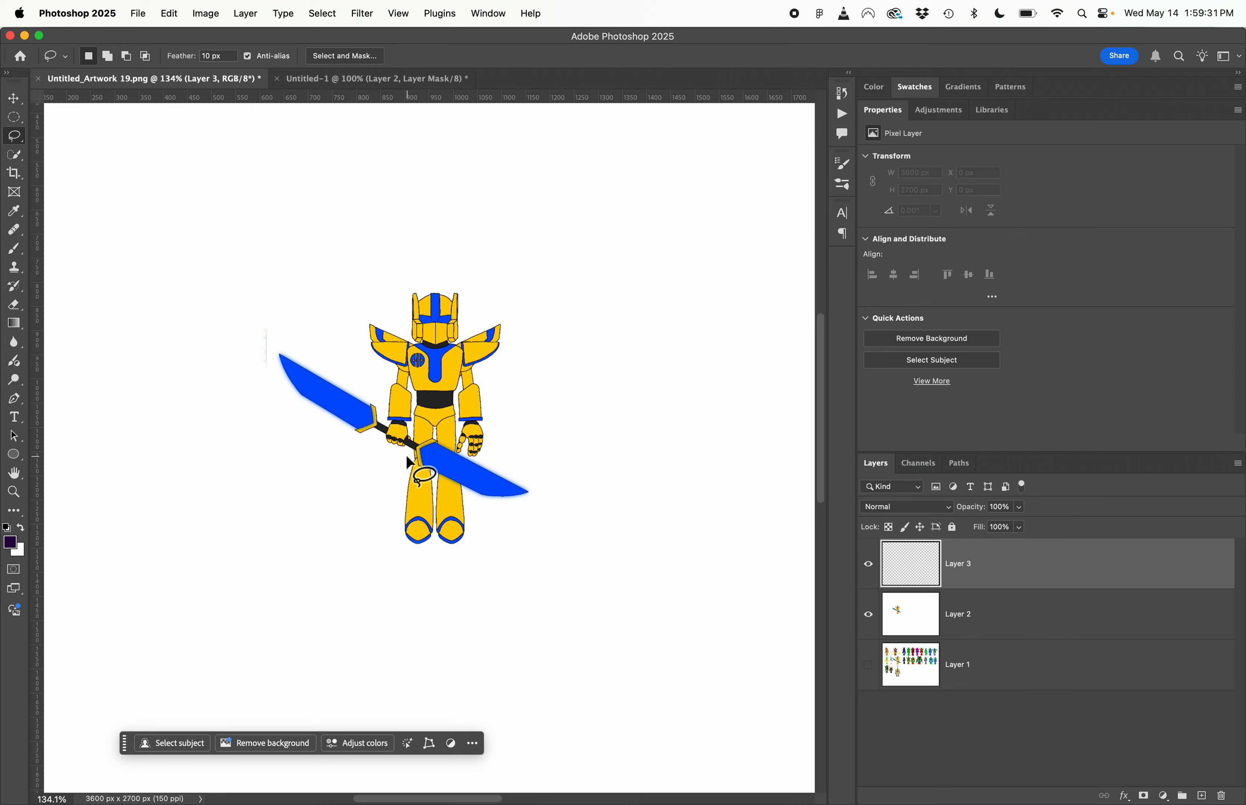
key(alt+BackSpace)
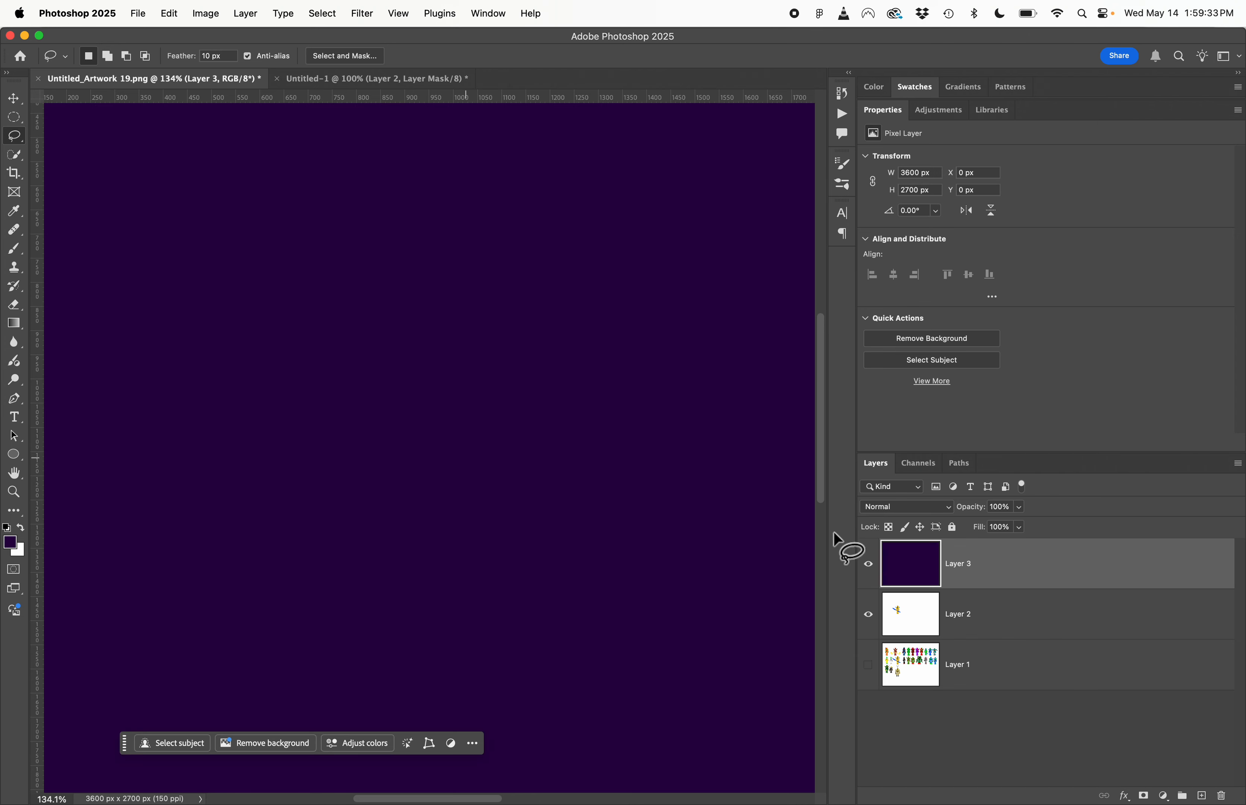
- Set the purple layer's blend mode to Linear Burn and its opacity to 78%
click(919, 509)
click(919, 512)
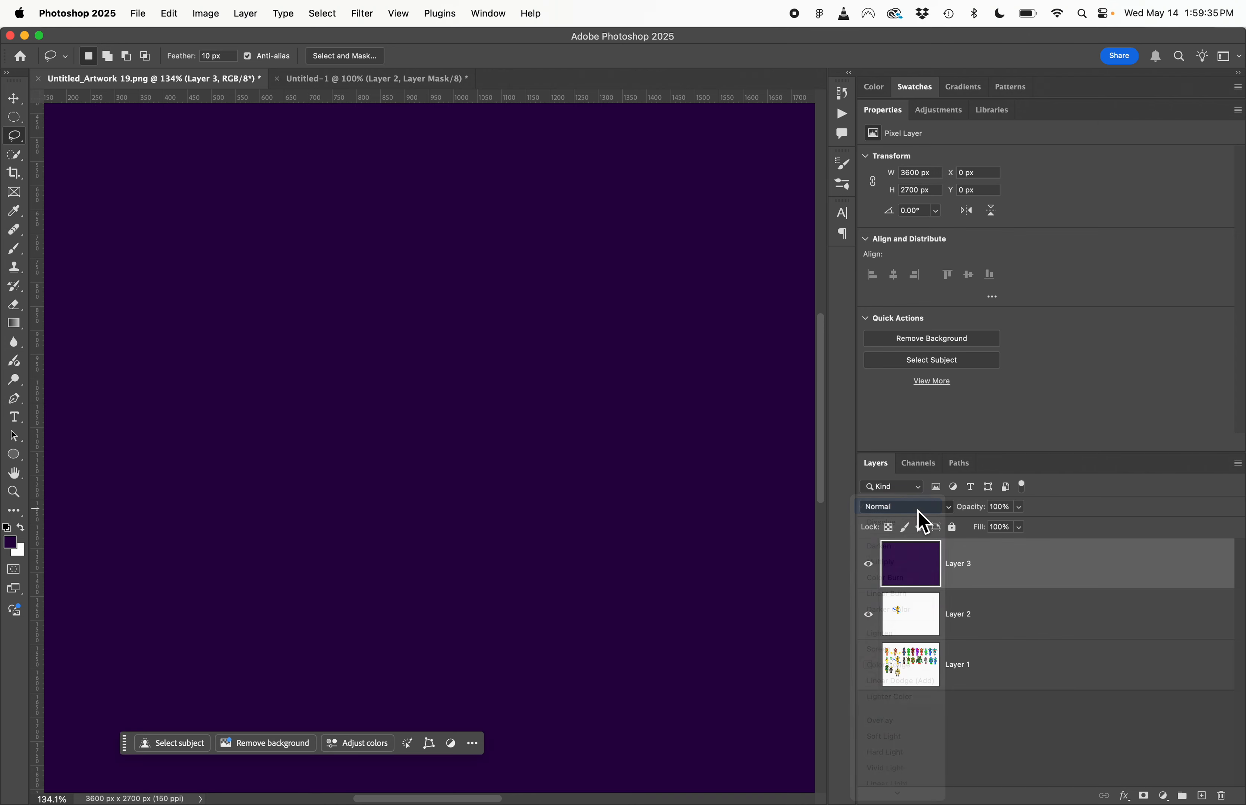
click(919, 511)
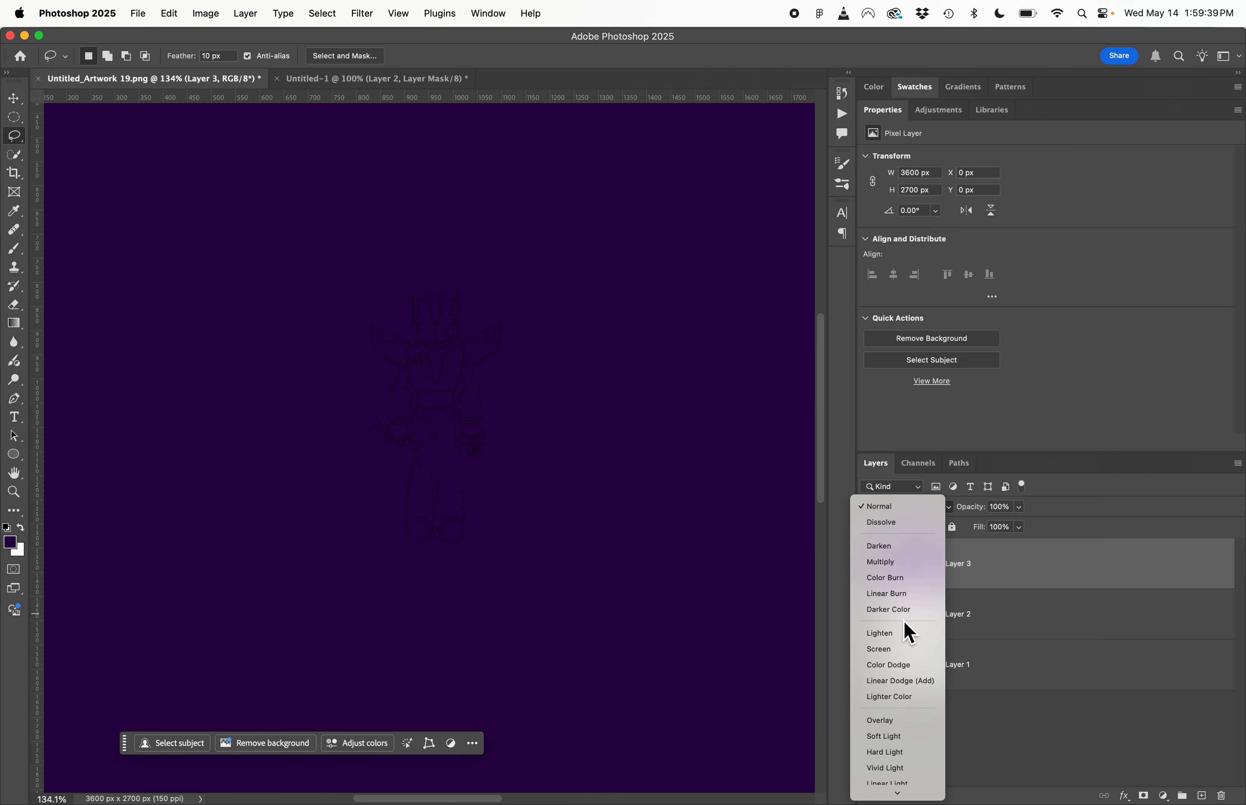
click(913, 594)
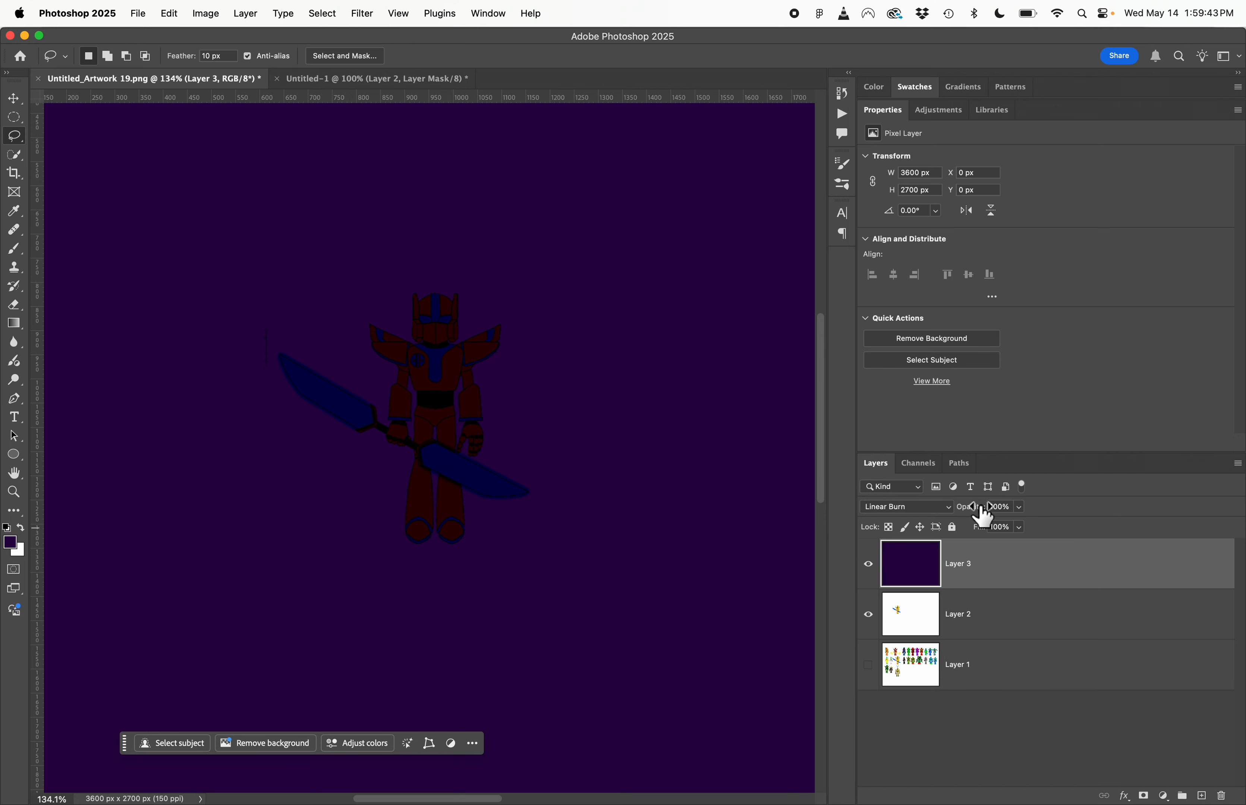
mouse_move(980, 509)
mouse_down()
mouse_move(937, 520)
mouse_move(990, 514)
mouse_move(977, 520)
mouse_up()
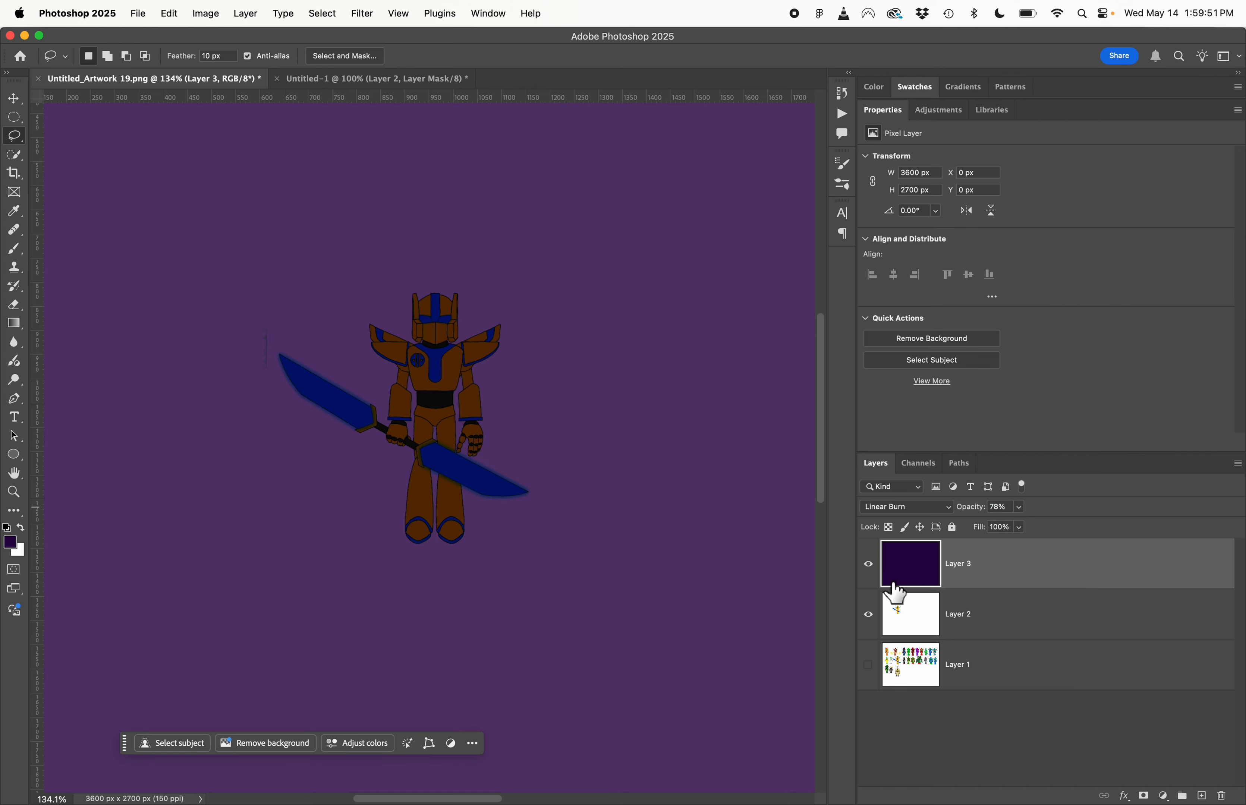
- Compare the robot with and without the purple Layer 3 by toggling that layer's visibility
click(870, 566)
click(870, 566)
click(877, 573)
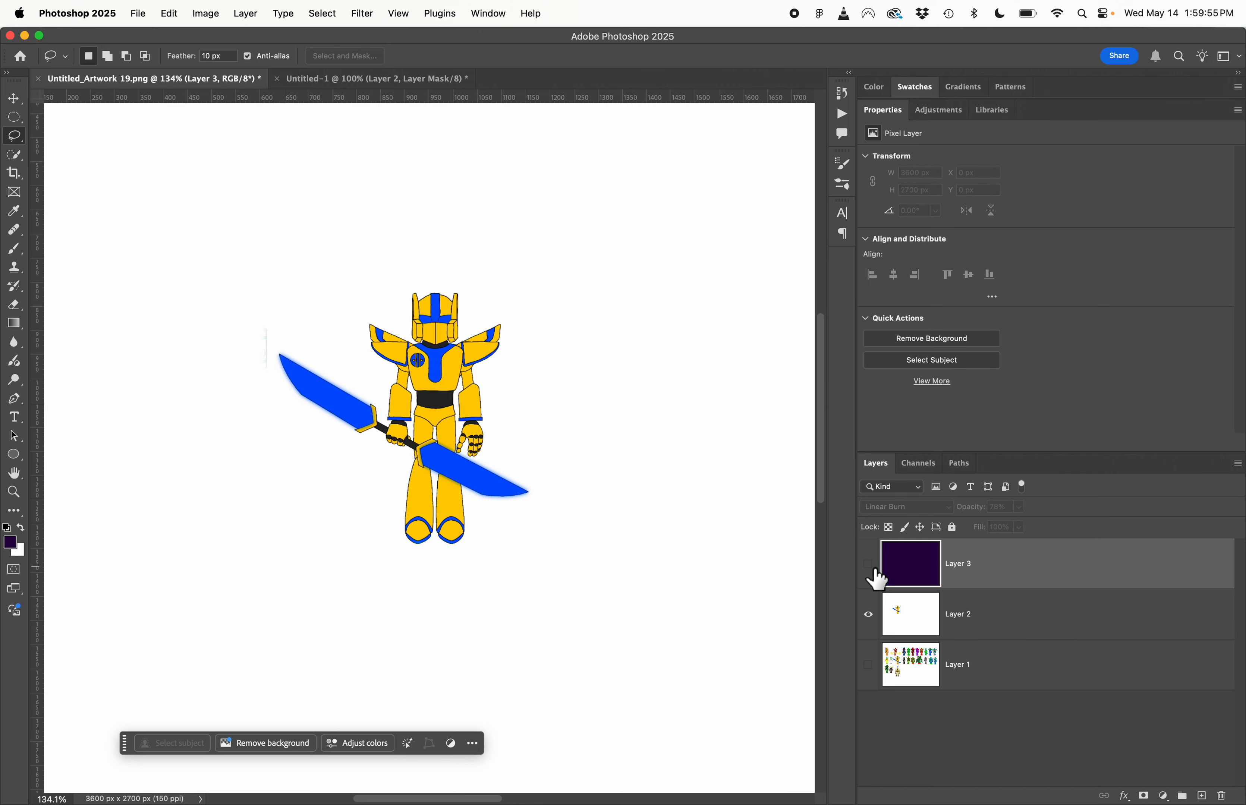
click(877, 574)
click(878, 573)
click(870, 565)
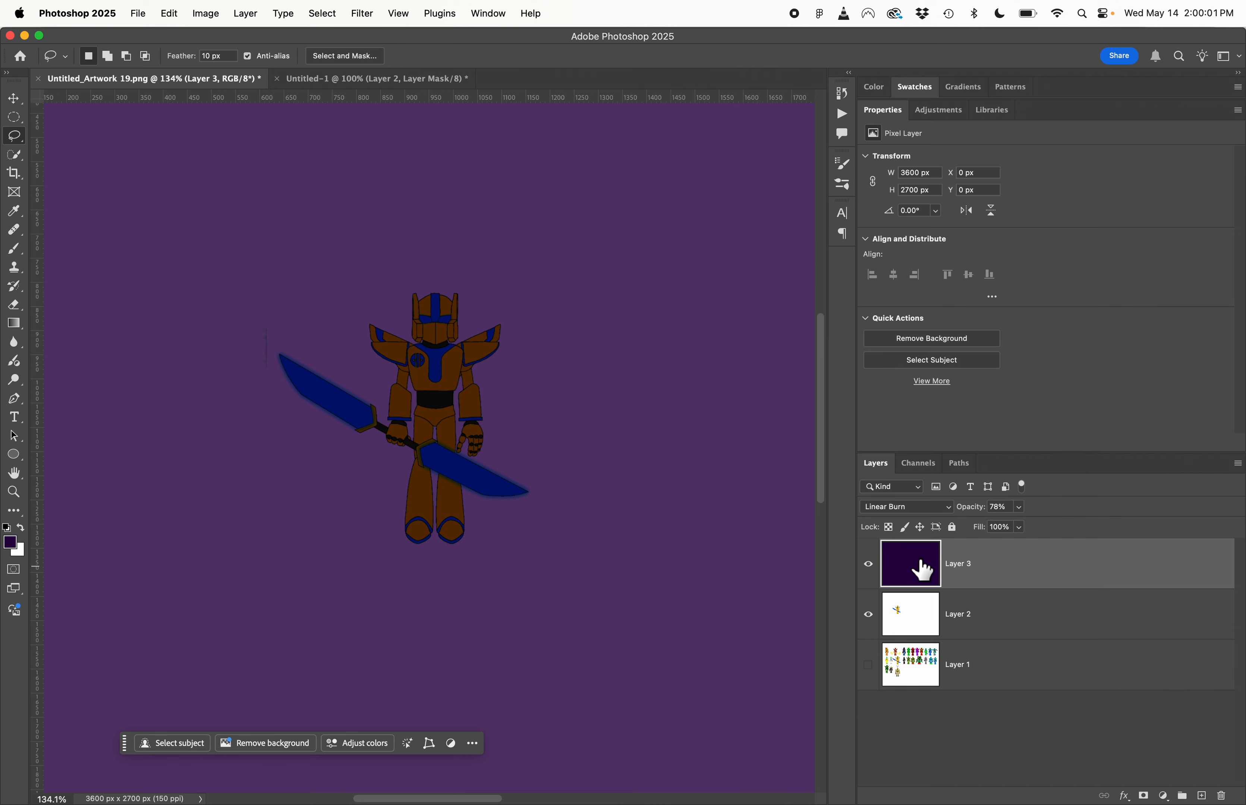
- Add a white layer mask to the purple Layer 3 and set the Brush tool's opacity to 100%
click(1157, 798)
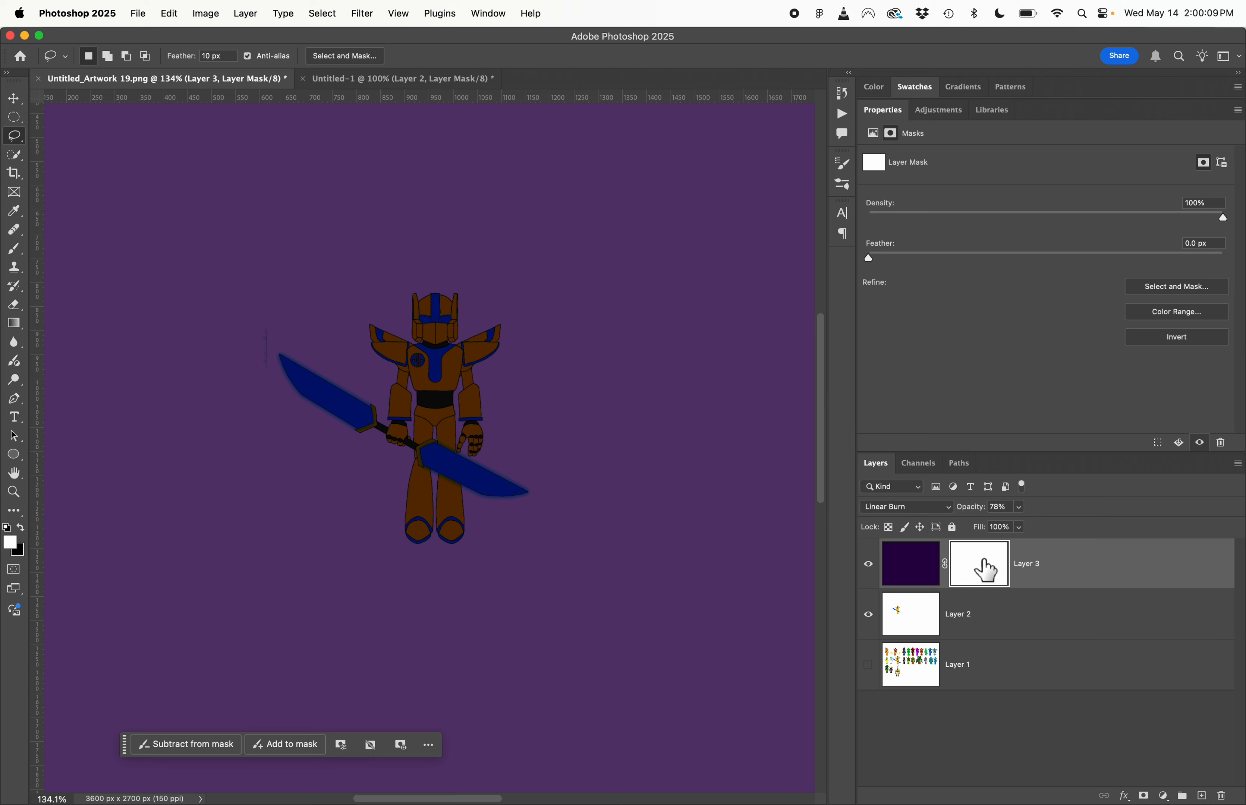
double_click(870, 566)
key(b)
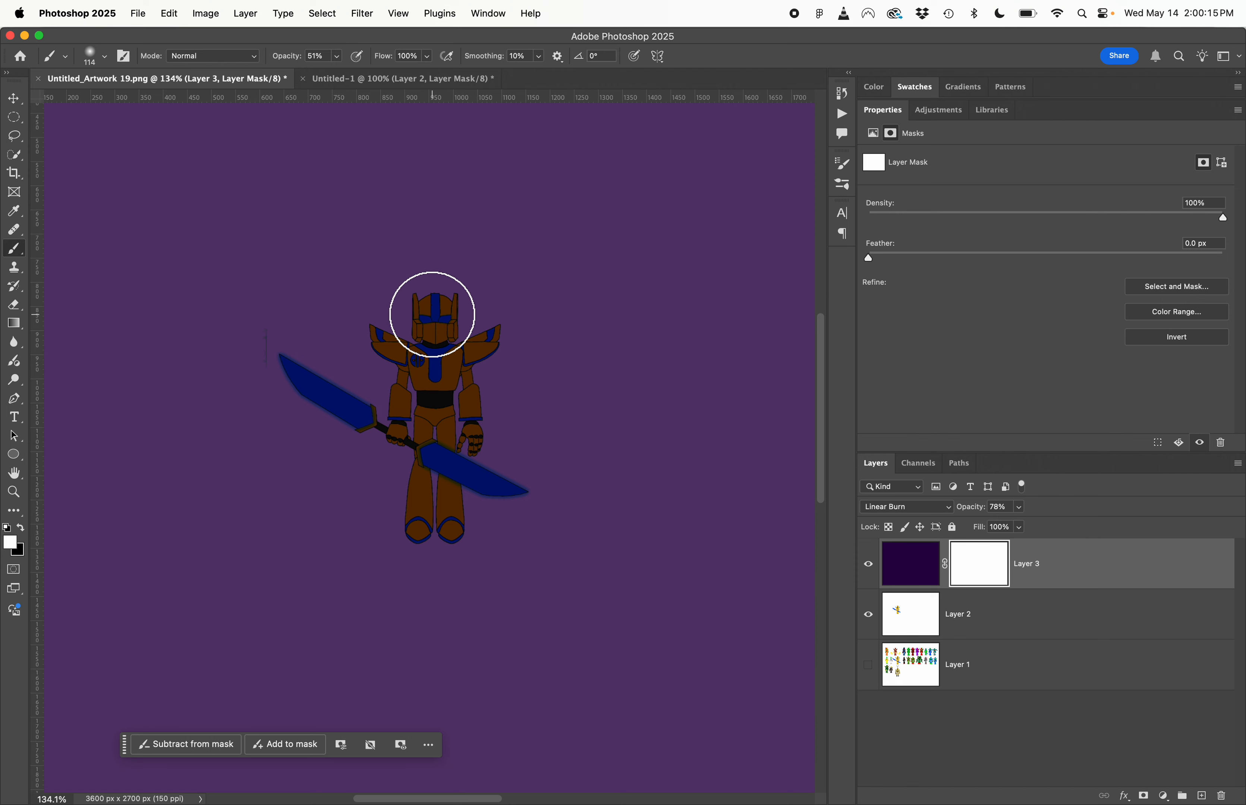
click(338, 57)
drag(338, 72, 398, 74)
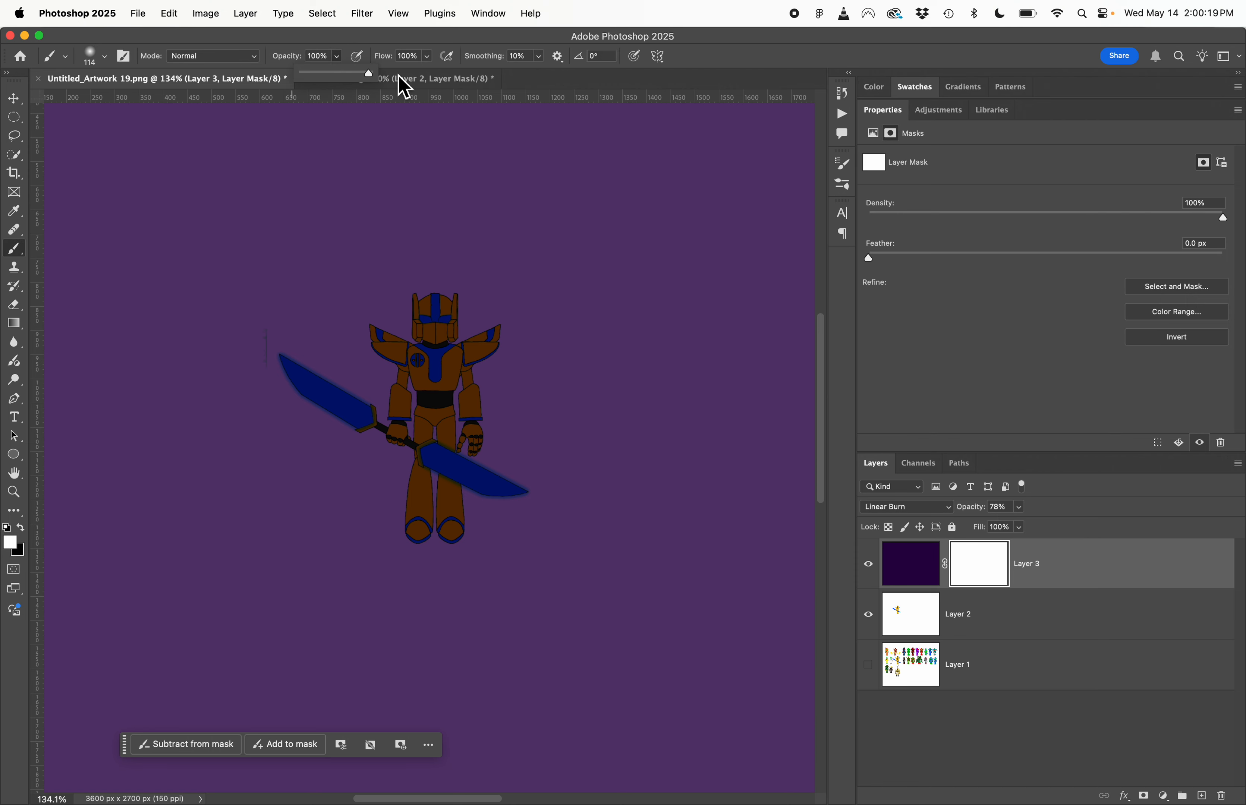
- Reduce the brush size to 10 px for detailed mask painting on the robot
scroll(413, 287, up, 5)
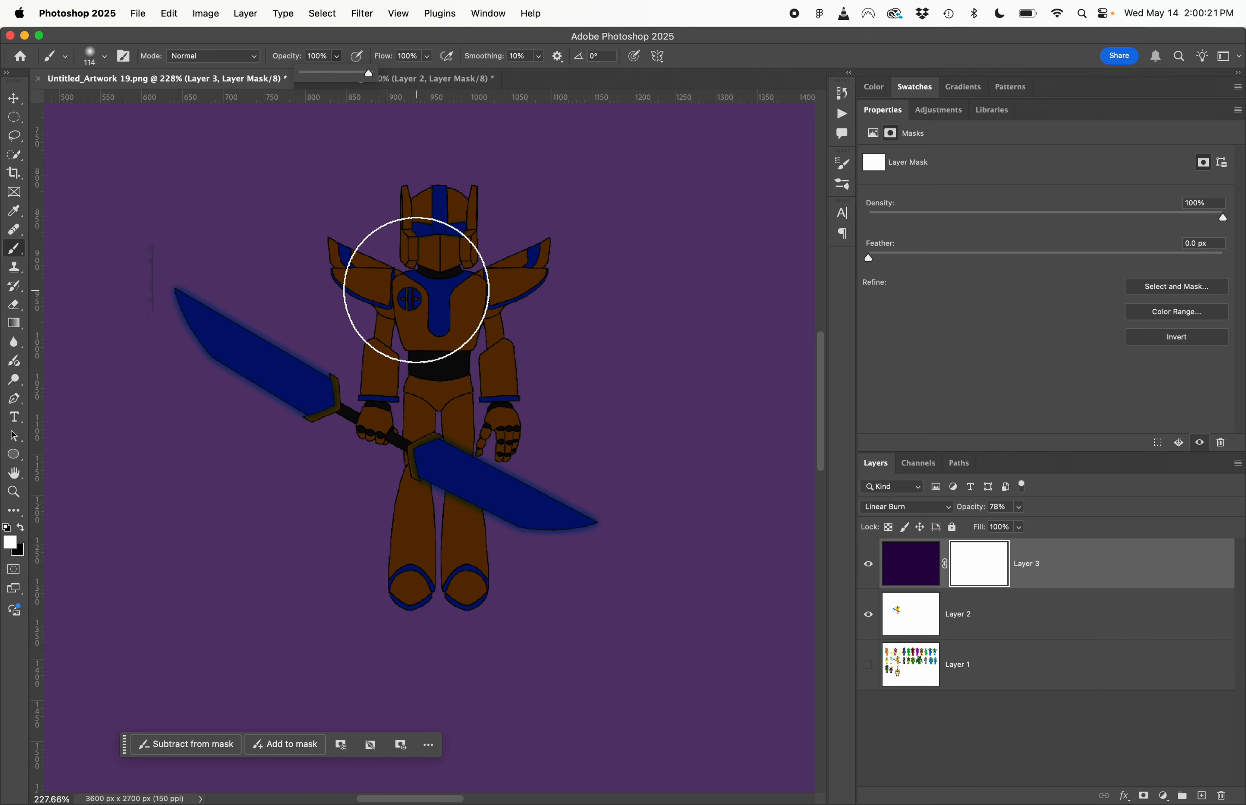
scroll(416, 290, up, 5)
key(bracketleft)
key(bracketleft)
key(bracketleft)
key(bracketleft)
key(bracketleft)
key(bracketleft)
key(bracketleft)
key(bracketleft)
key(bracketleft)
key(bracketleft)
key(bracketleft)
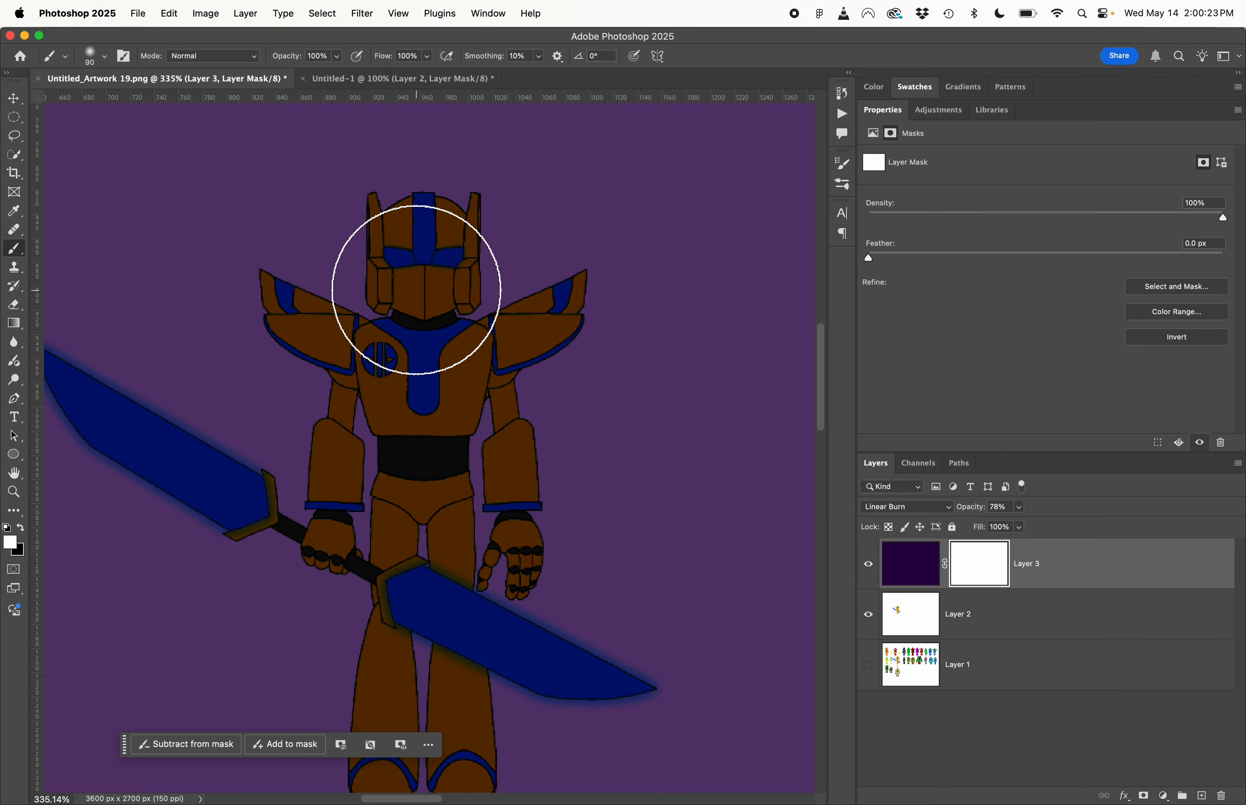
key(bracketleft)
key(bracketleft)
key(bracketleft)
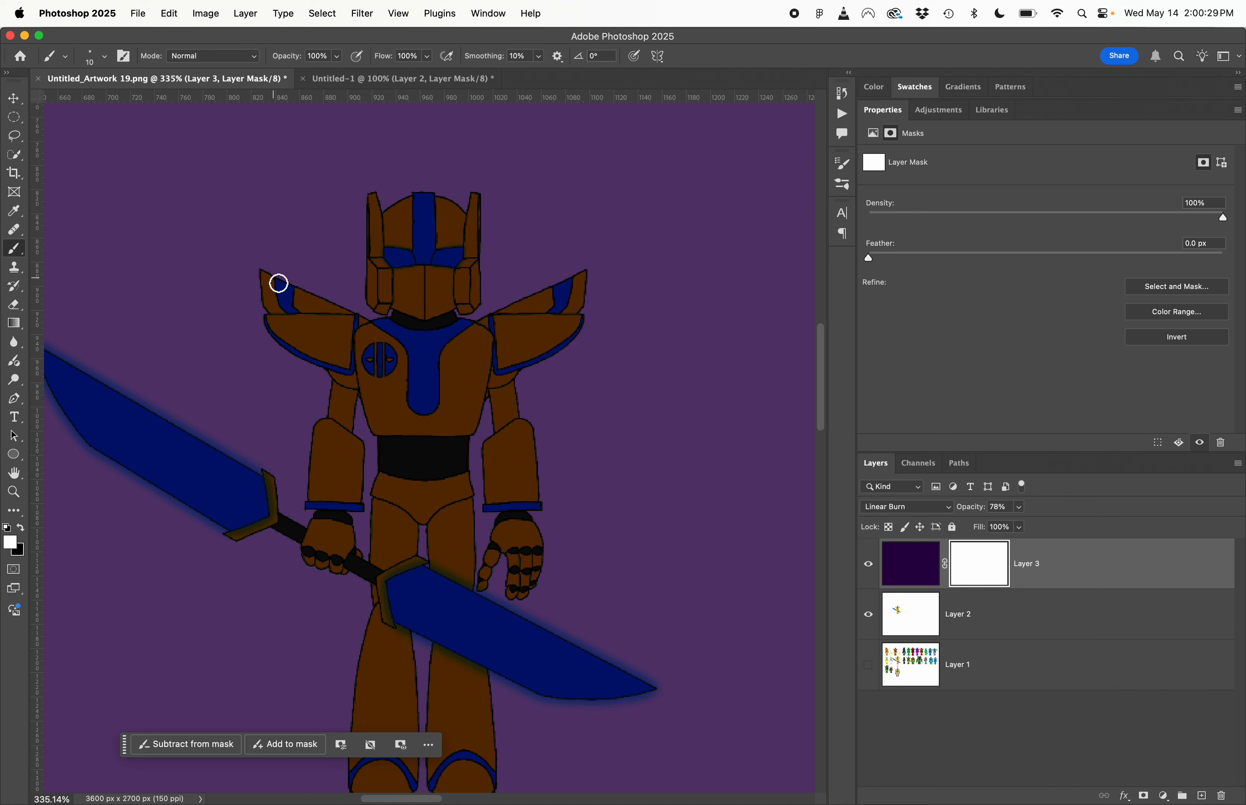
- Paint black on Layer 3's mask to reveal highlights along the outer edges of both shoulder wings and the helmet
drag(279, 283, 268, 284)
click(21, 528)
drag(268, 277, 373, 326)
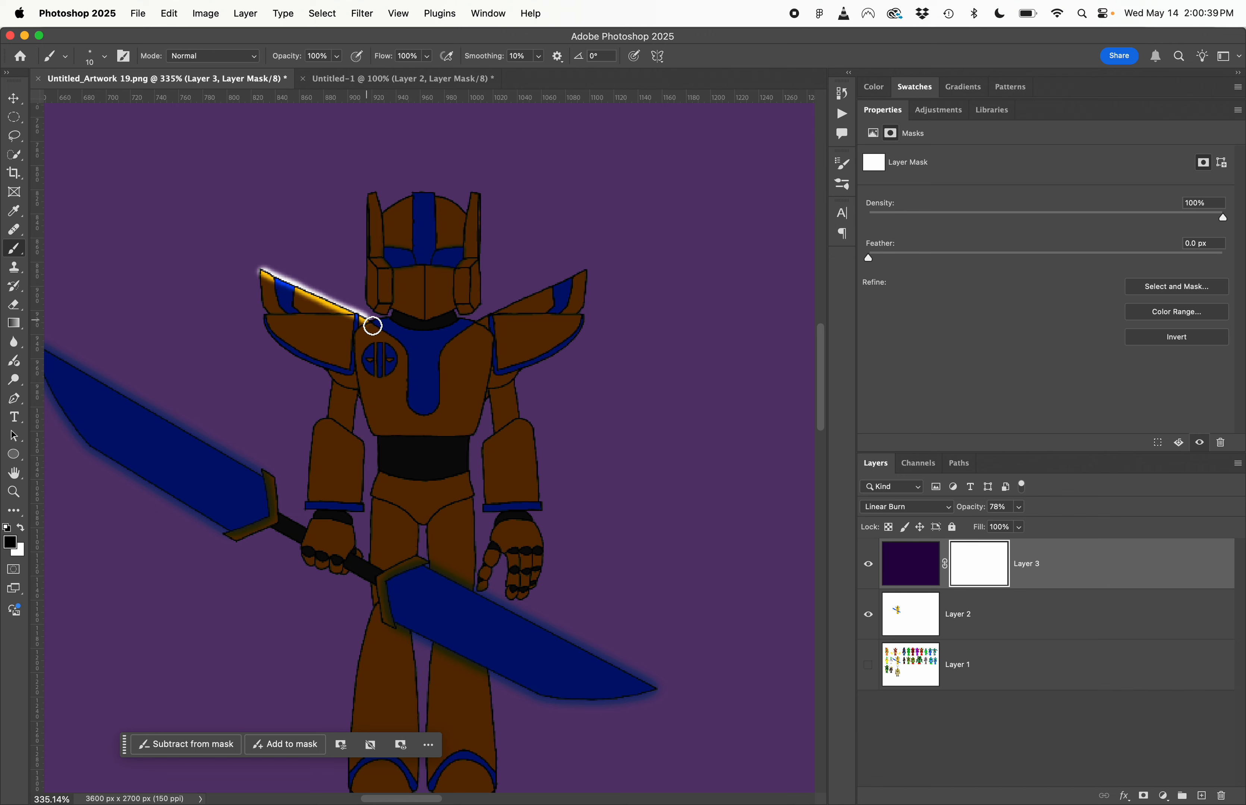
drag(481, 328, 588, 271)
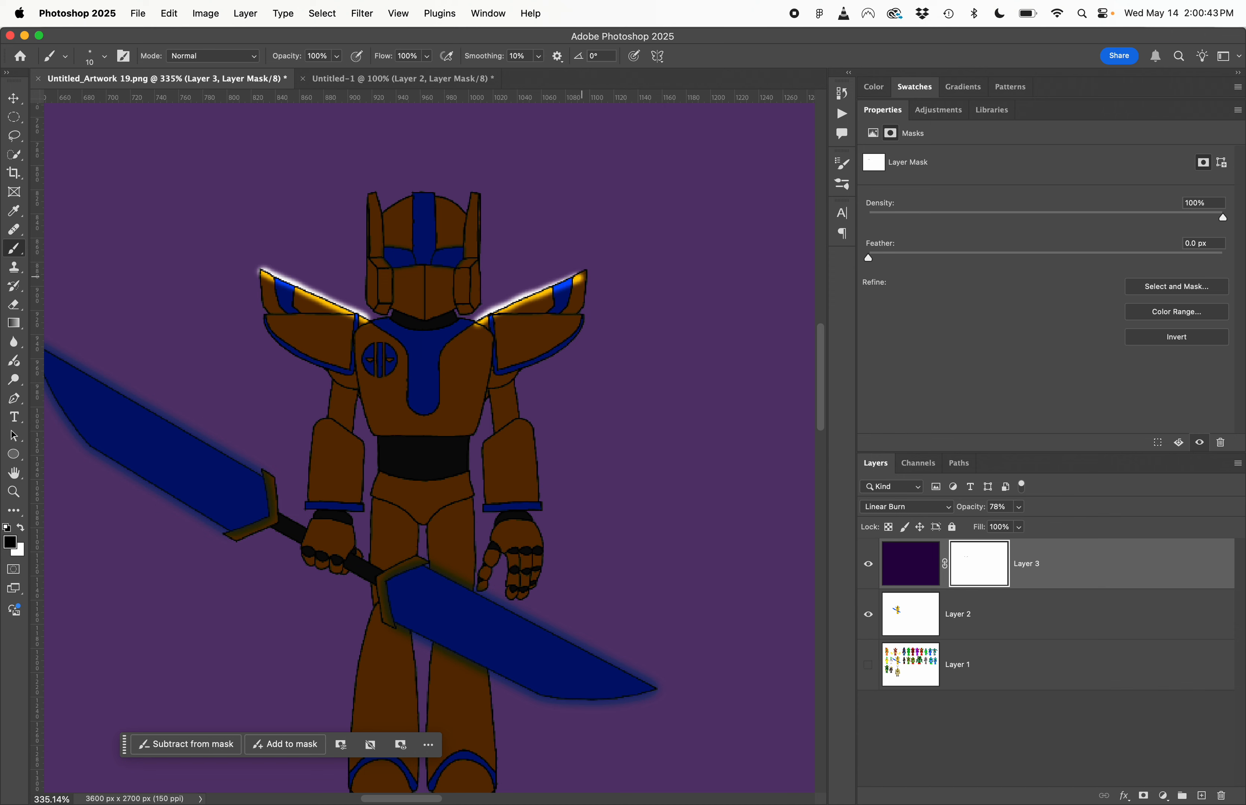
mouse_move(483, 302)
mouse_down()
mouse_move(484, 201)
mouse_move(470, 222)
mouse_move(439, 202)
mouse_move(388, 221)
mouse_move(375, 200)
mouse_move(372, 307)
mouse_up()
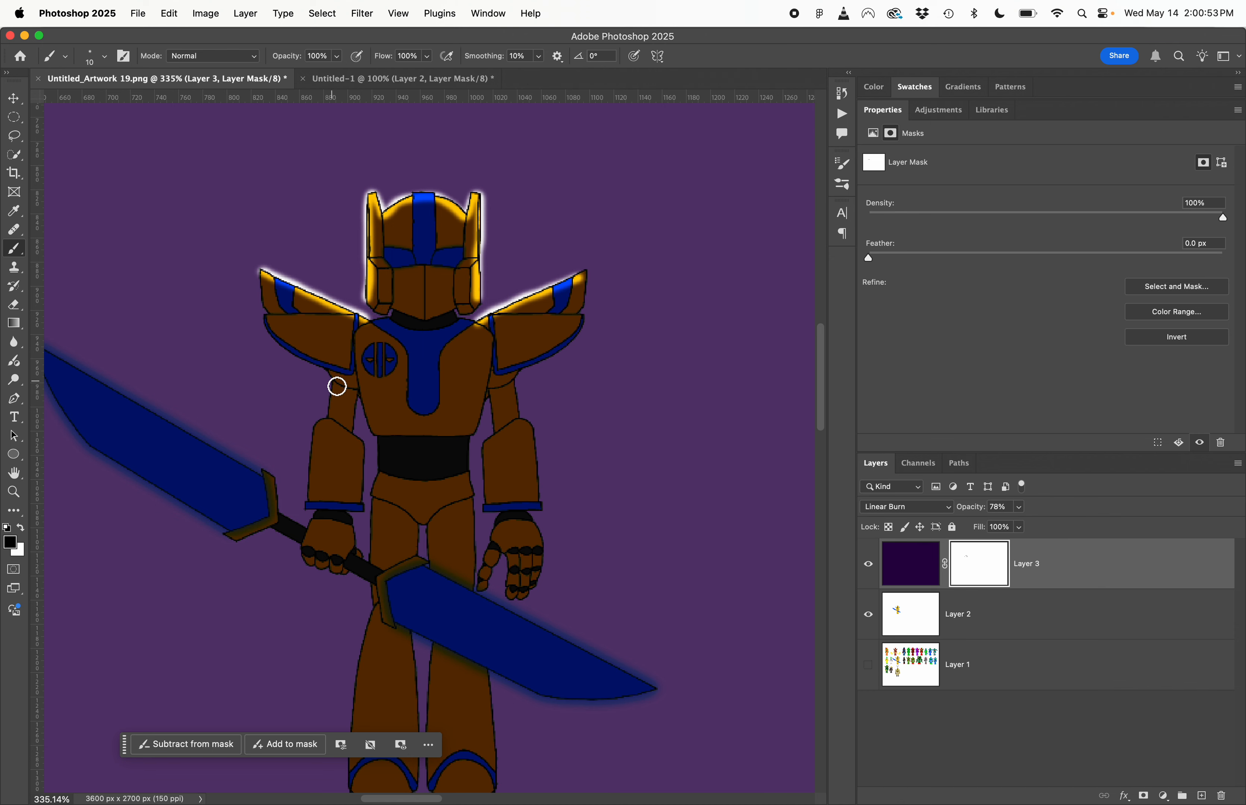
- Paint black mask highlights down the outer edge of the sword-holding arm and along the left-facing edges of both legs
mouse_move(337, 386)
mouse_down()
mouse_move(337, 422)
mouse_move(312, 447)
mouse_move(314, 509)
mouse_up()
scroll(313, 509, down, 5)
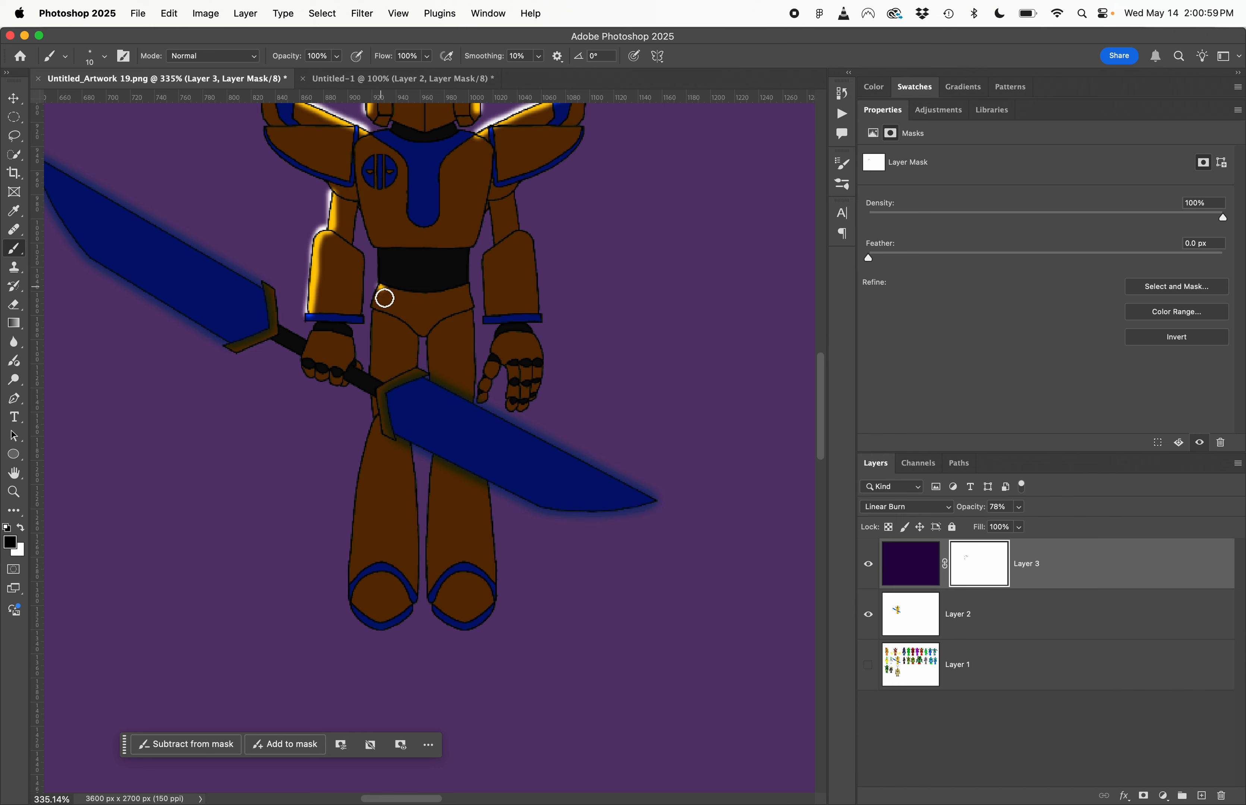
drag(385, 298, 355, 583)
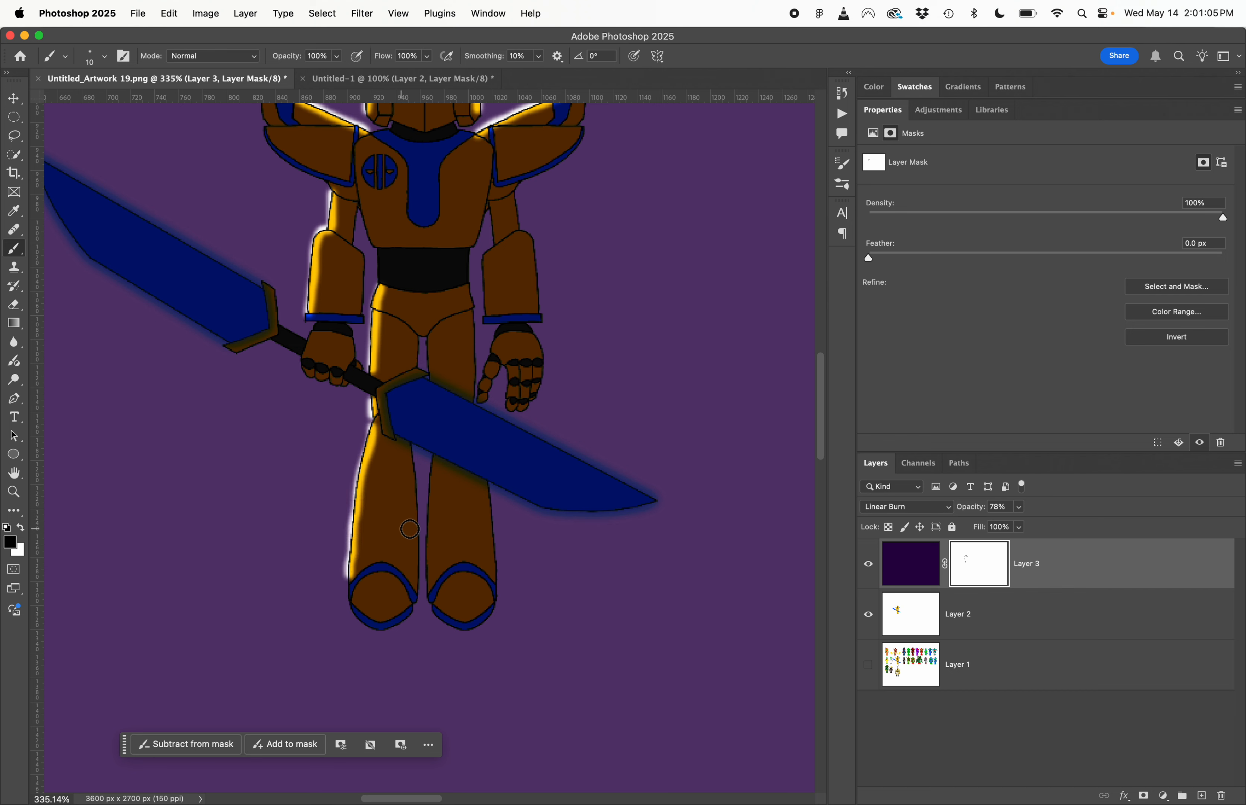
drag(439, 460, 434, 595)
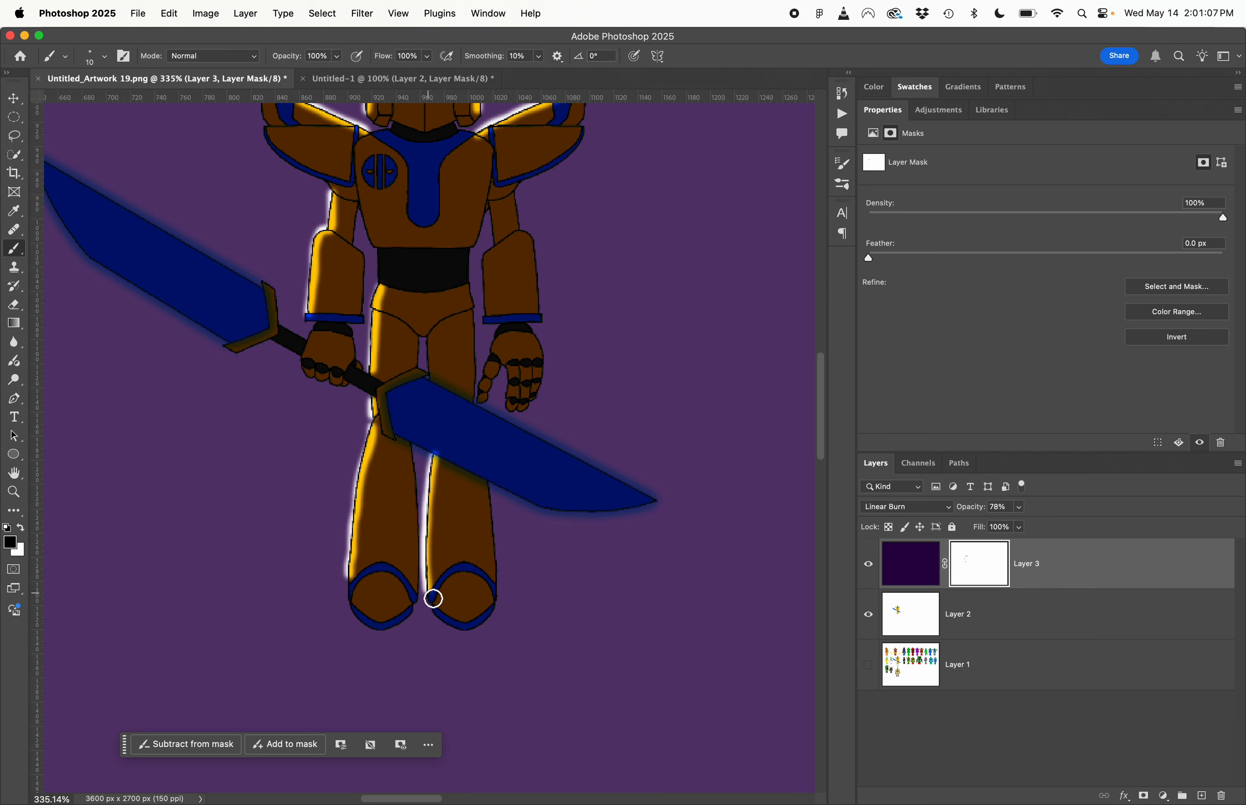
- Select the robot and its sword on Layer 2 with an automatic subject selection
click(896, 623)
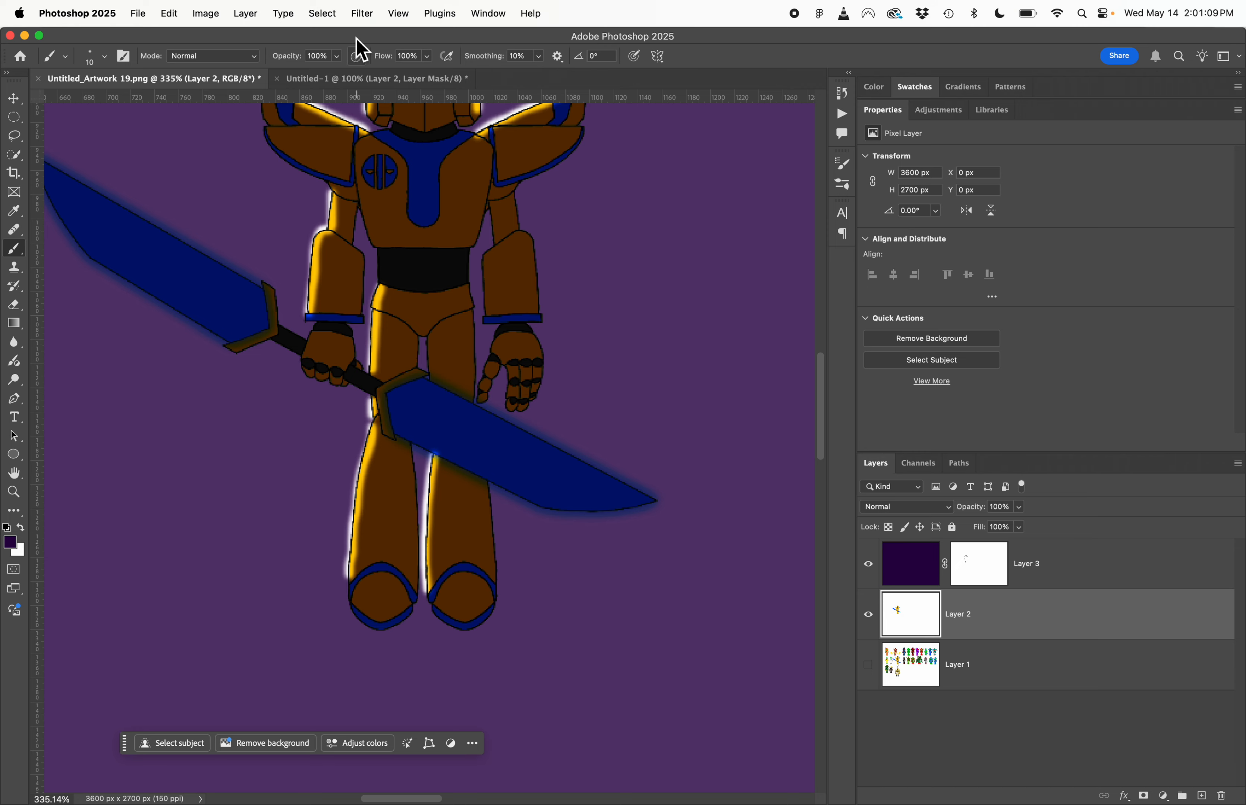
click(335, 14)
click(389, 184)
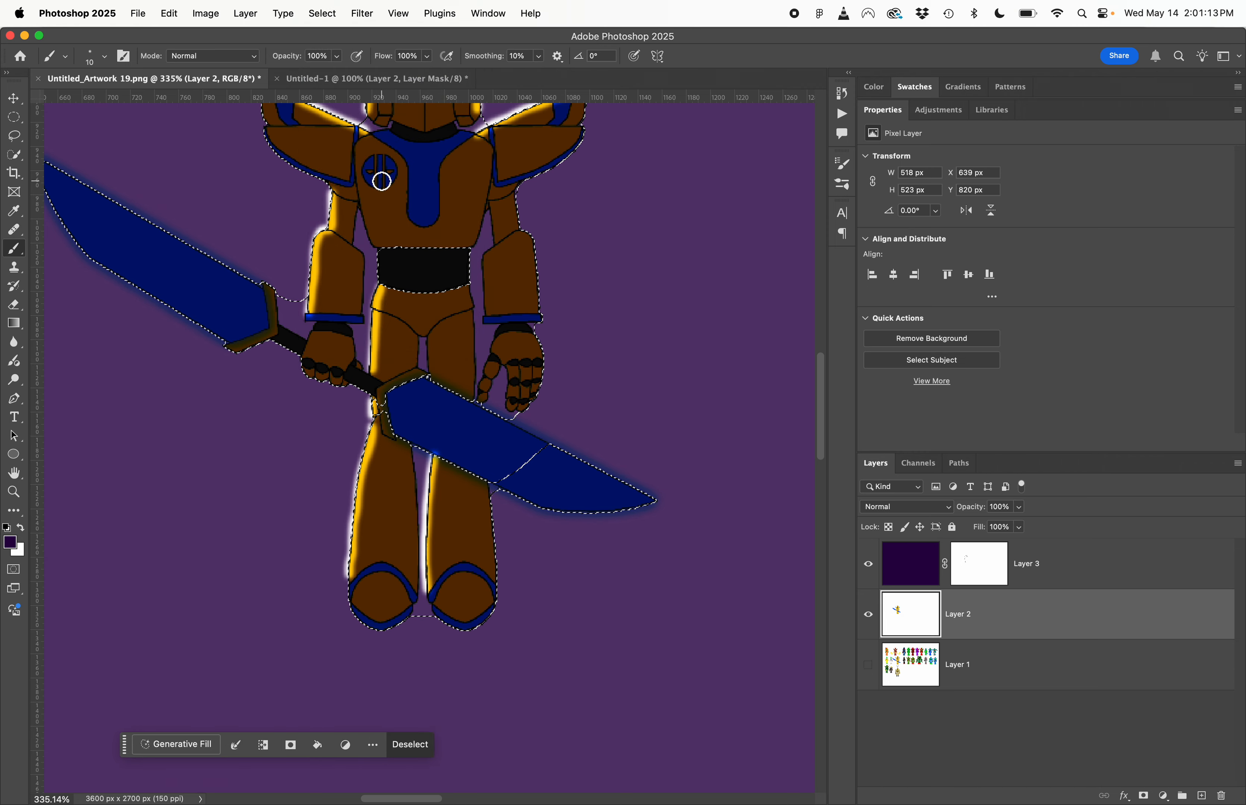
scroll(462, 294, up, 5)
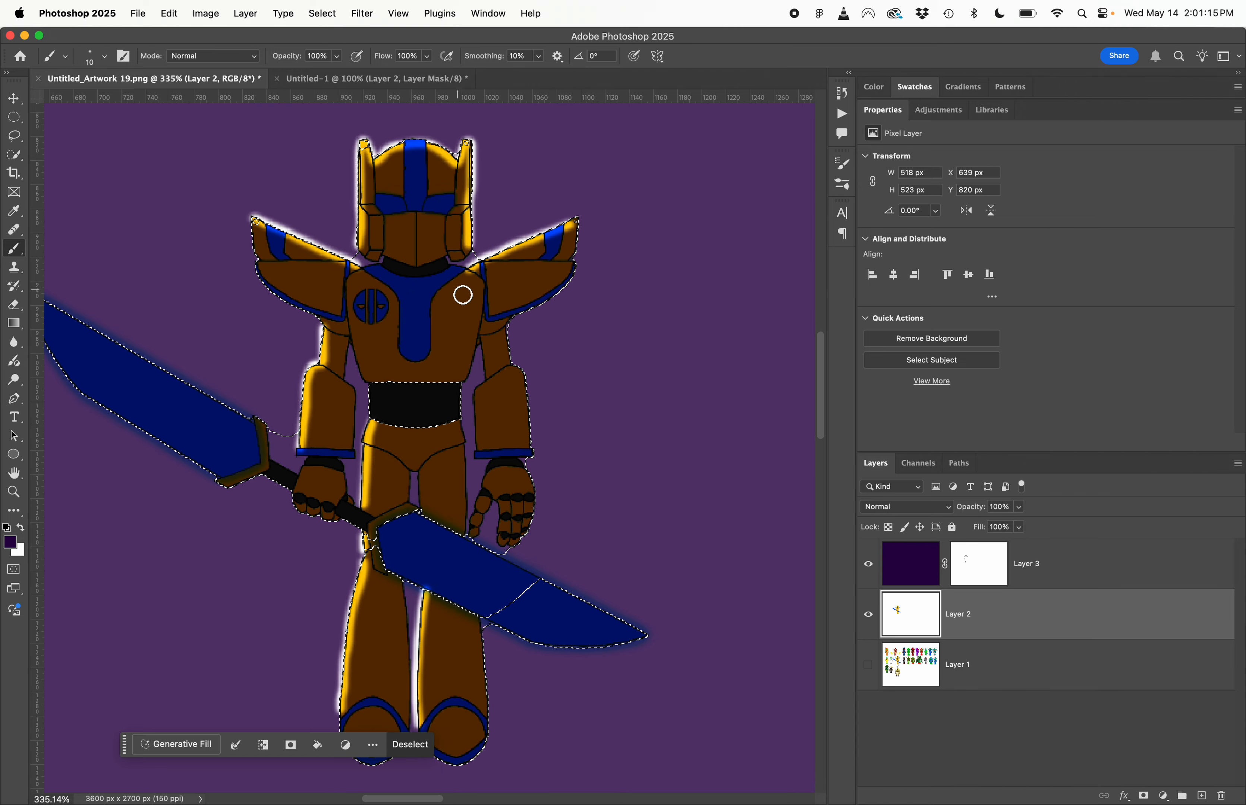
- Restore Layer 3's mask to white outside the robot selection to remove the halo, and deselect
click(995, 576)
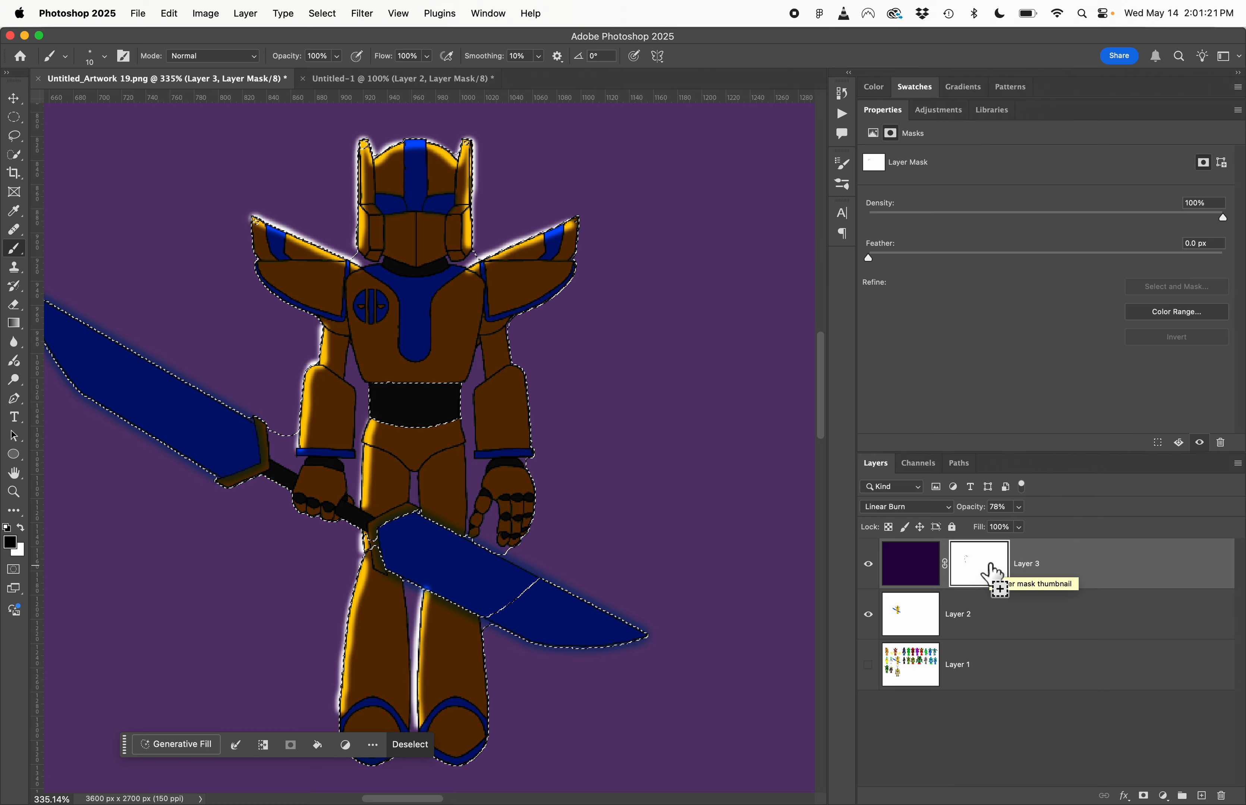
key(super+i)
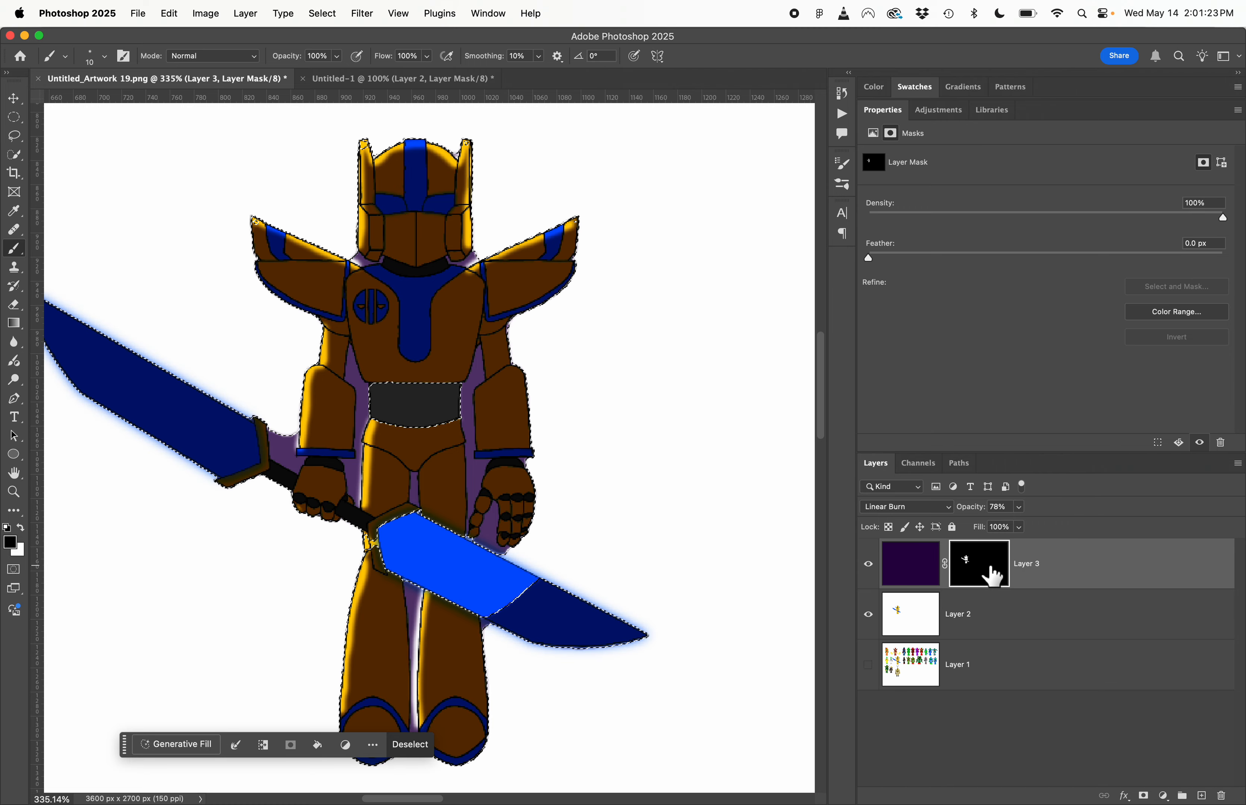
key(super+z)
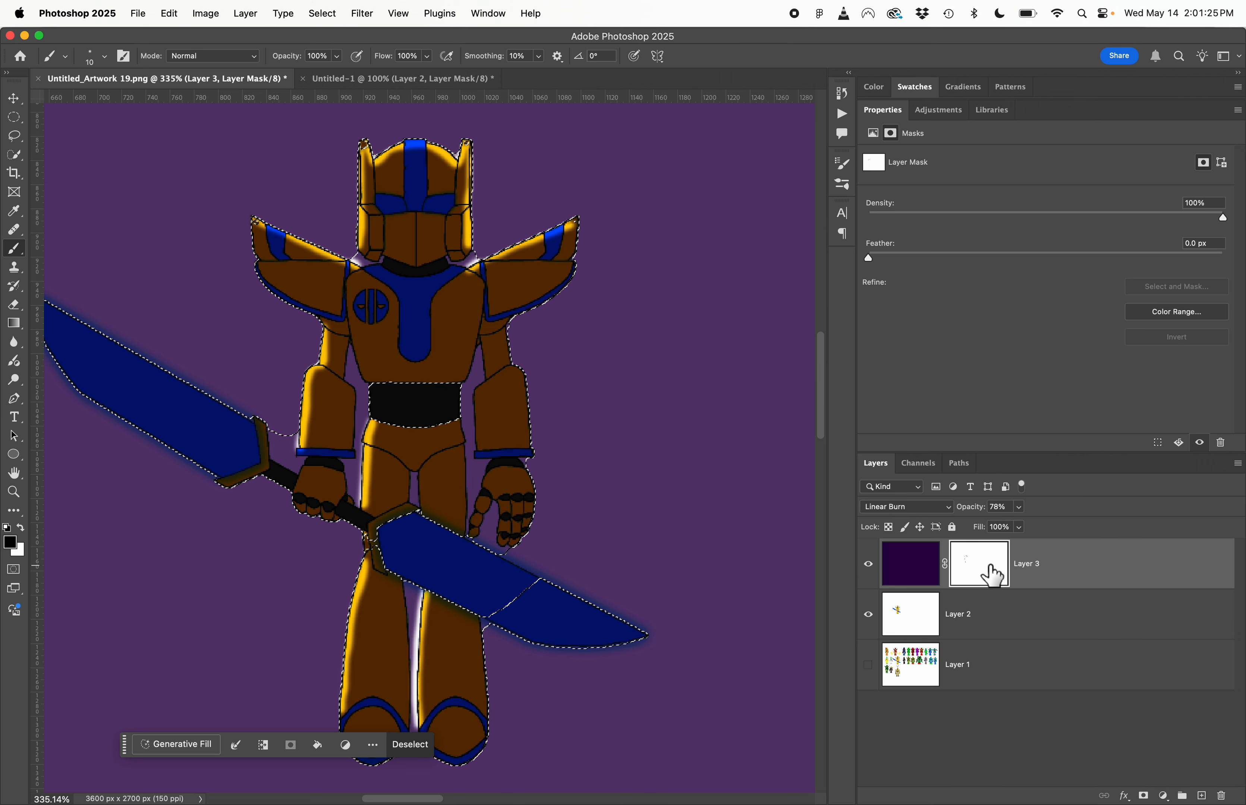
key(super+d)
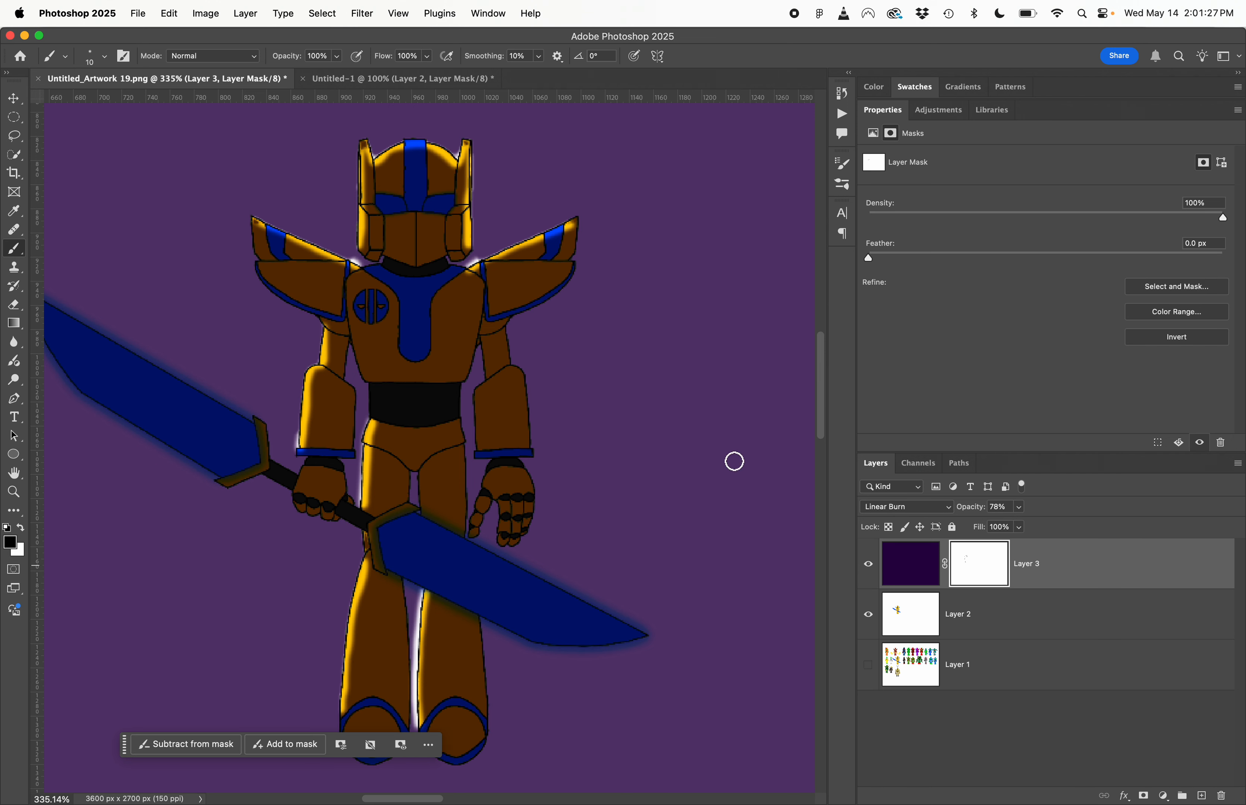
- Paint white on Layer 3's mask to clean up leftover light spill between the legs, beside the forearm and around the neck
scroll(477, 646, down, 4)
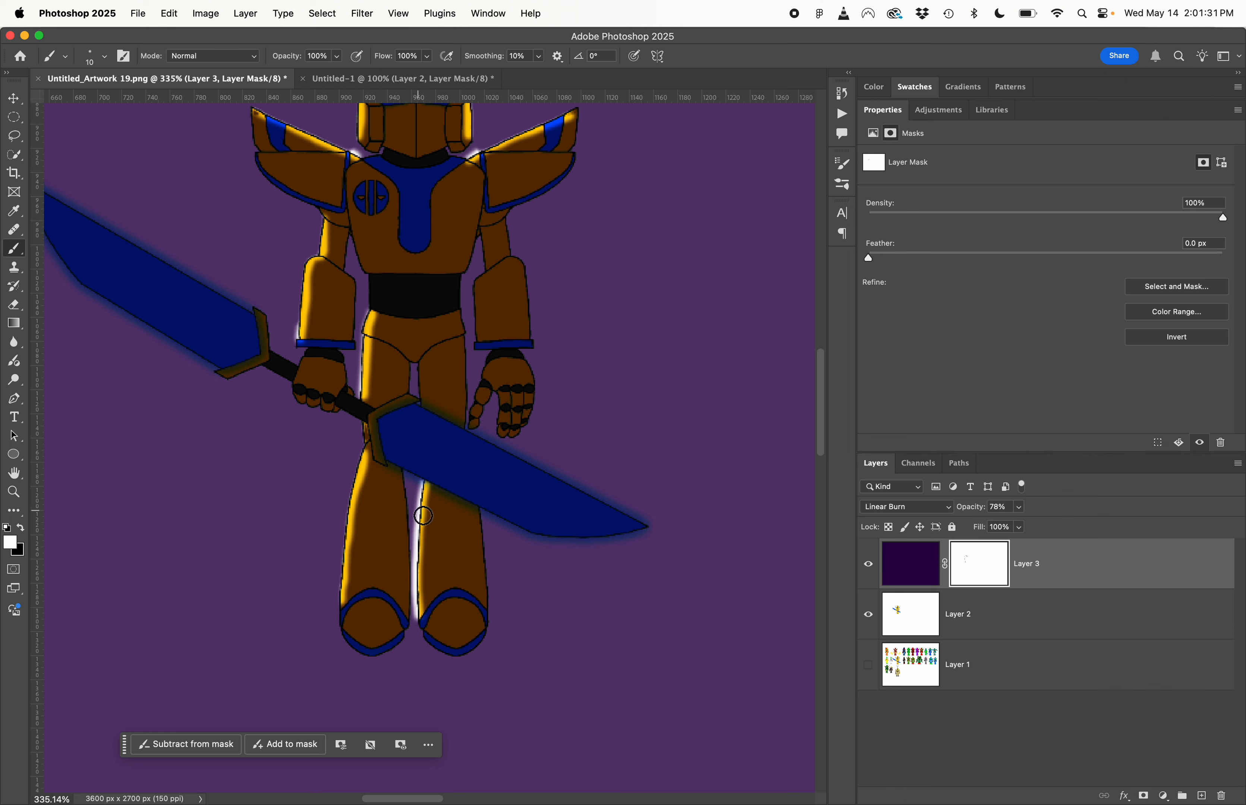
mouse_move(422, 487)
mouse_down()
mouse_move(419, 632)
mouse_move(427, 481)
mouse_move(425, 634)
mouse_up()
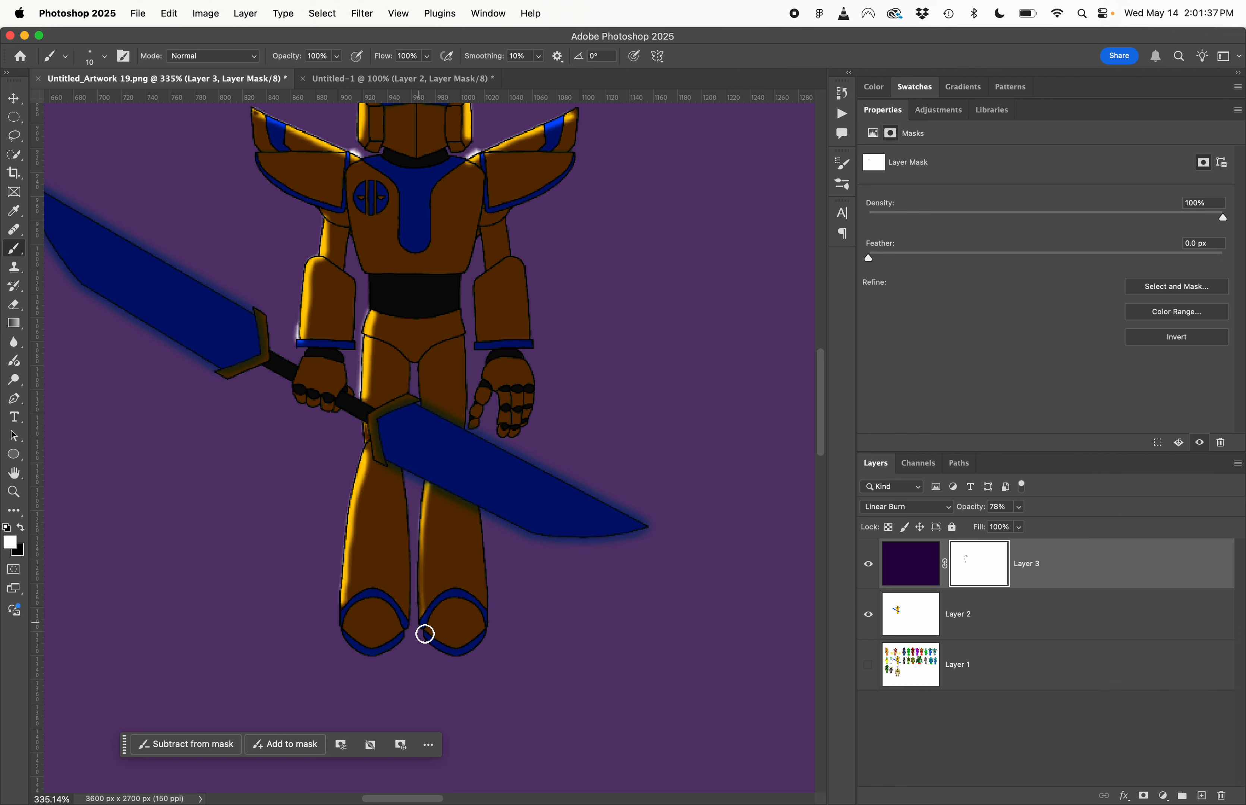
scroll(495, 278, up, 5)
key(x)
scroll(462, 484, down, 7)
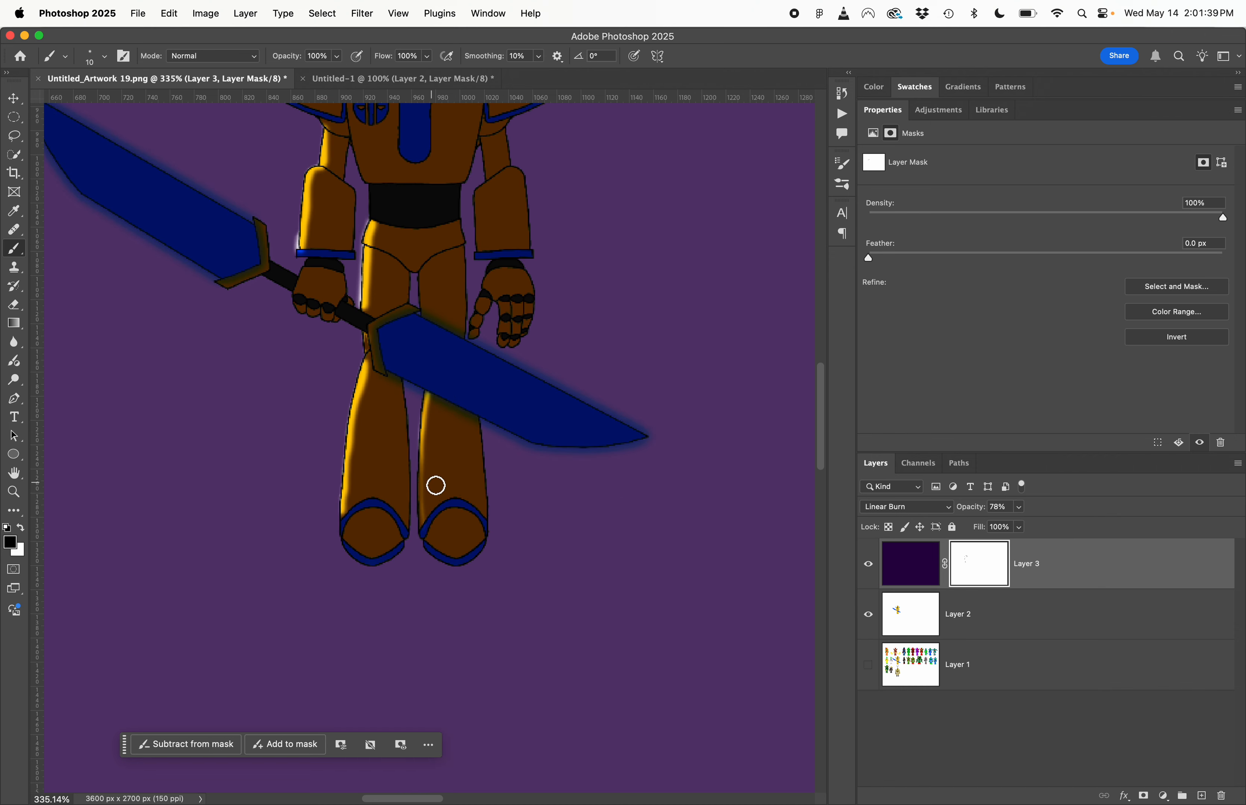
scroll(426, 516, up, 5)
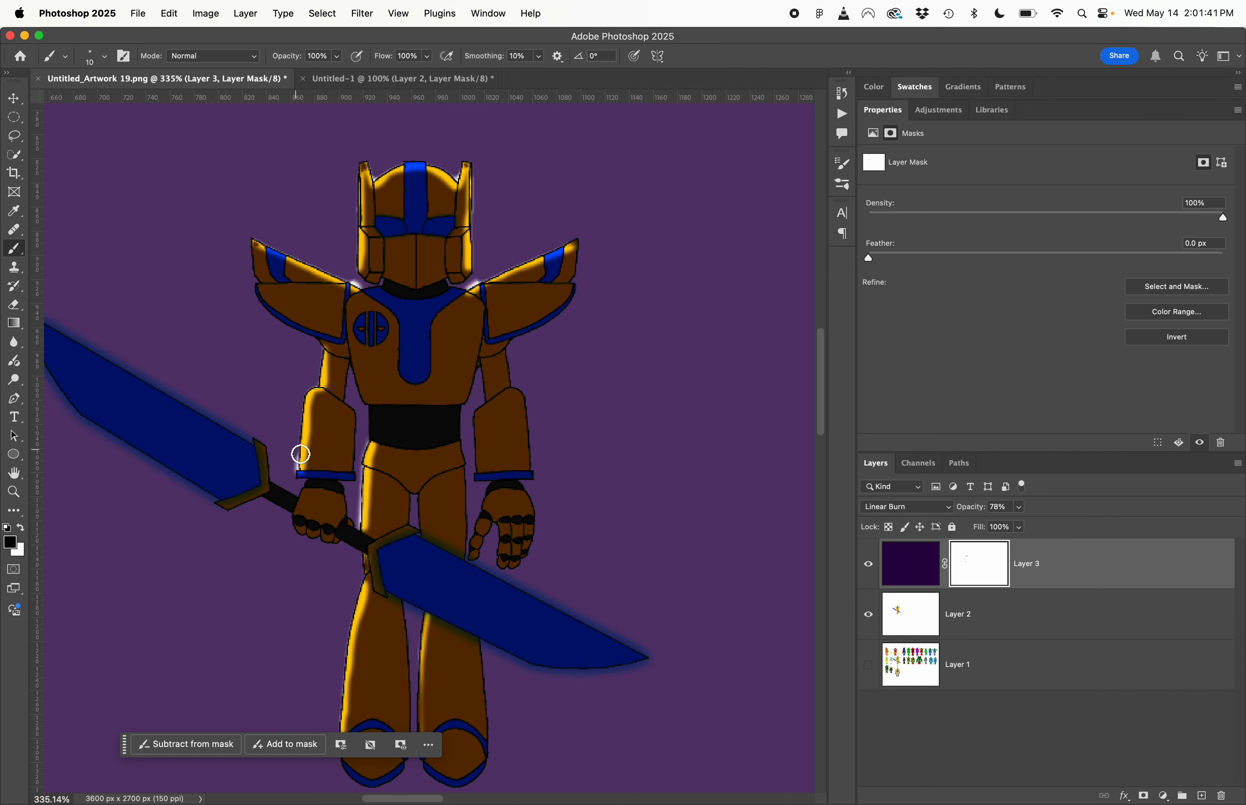
mouse_move(300, 447)
mouse_down()
mouse_move(300, 424)
mouse_move(299, 483)
mouse_move(301, 445)
mouse_up()
key(x)
mouse_move(361, 280)
mouse_down()
mouse_move(369, 288)
mouse_move(350, 284)
mouse_up()
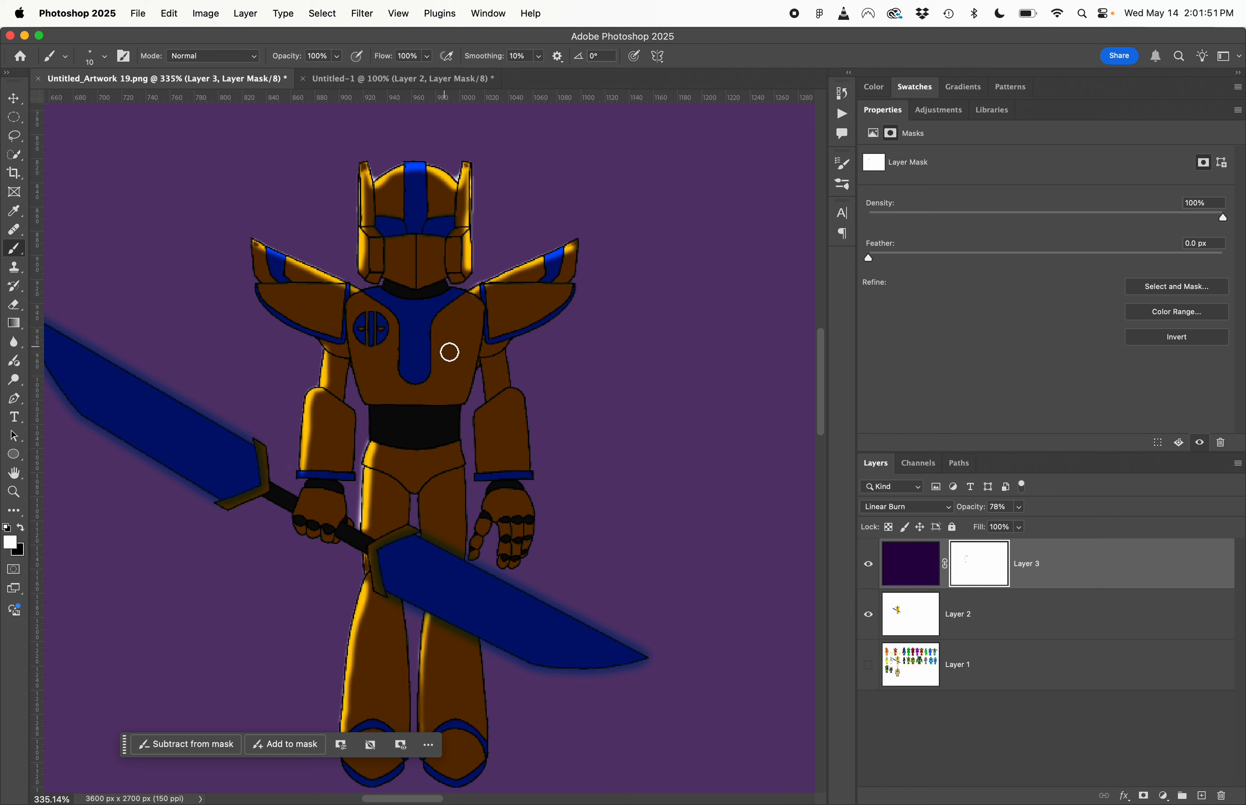
- Paint black on Layer 3's mask over the robot's left-hand eye to make it glow
key(x)
drag(396, 232, 385, 229)
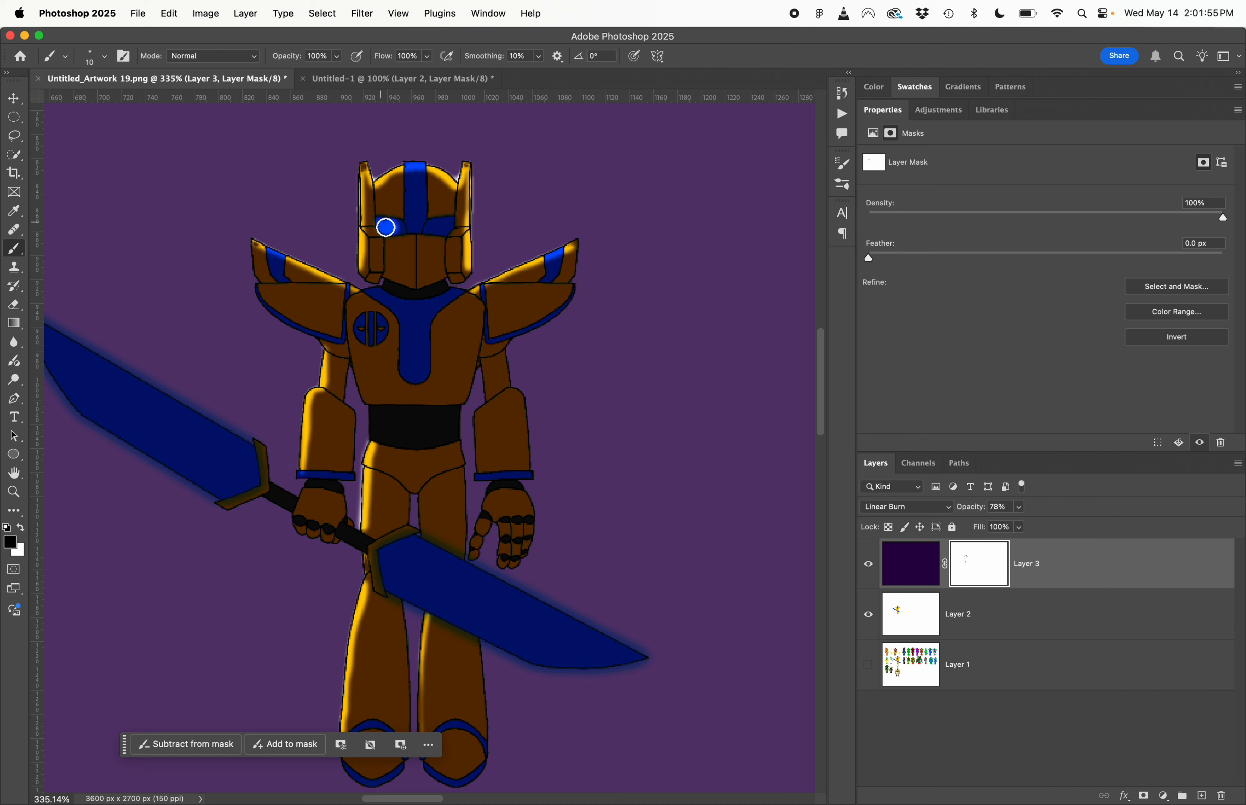
key(bracketright)
key(bracketright)
key(bracketright)
key(alt+bracketright)
key(alt+bracketright)
key(alt+bracketright)
key(alt+bracketright)
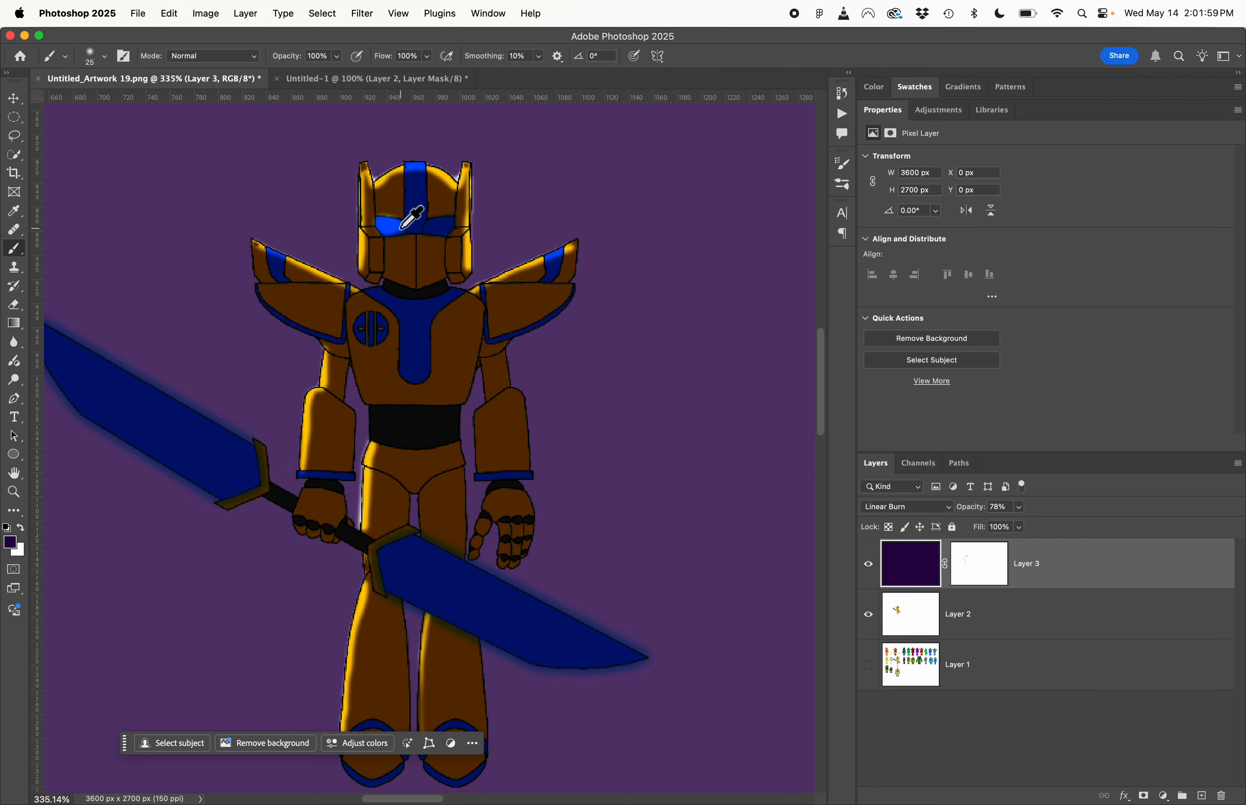
key(alt+bracketleft)
key(super+bracketright)
key(super+bracketleft)
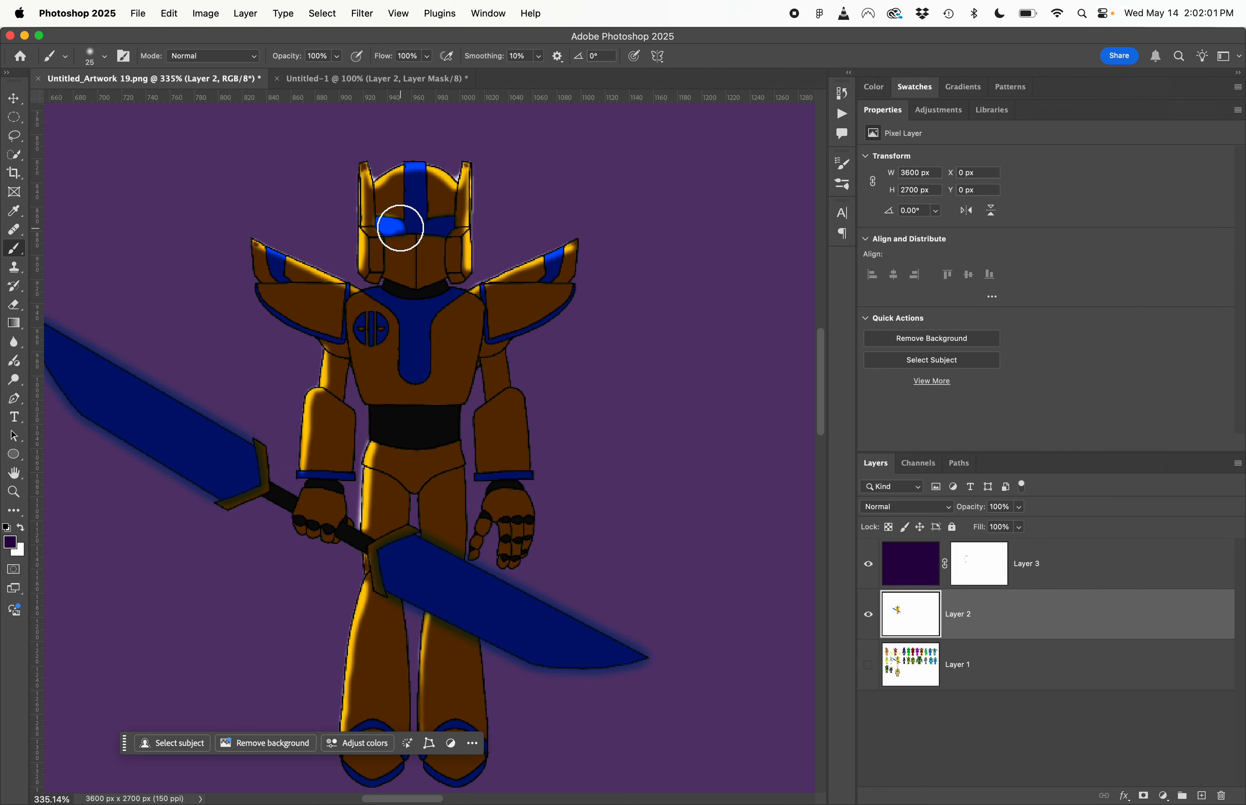
- Set the brush to 9 px with 100% hardness and reveal the remaining eye area on Layer 3's mask, touching up the edges with white
key(bracketleft)
key(bracketleft)
key(bracketleft)
key(bracketleft)
click(992, 576)
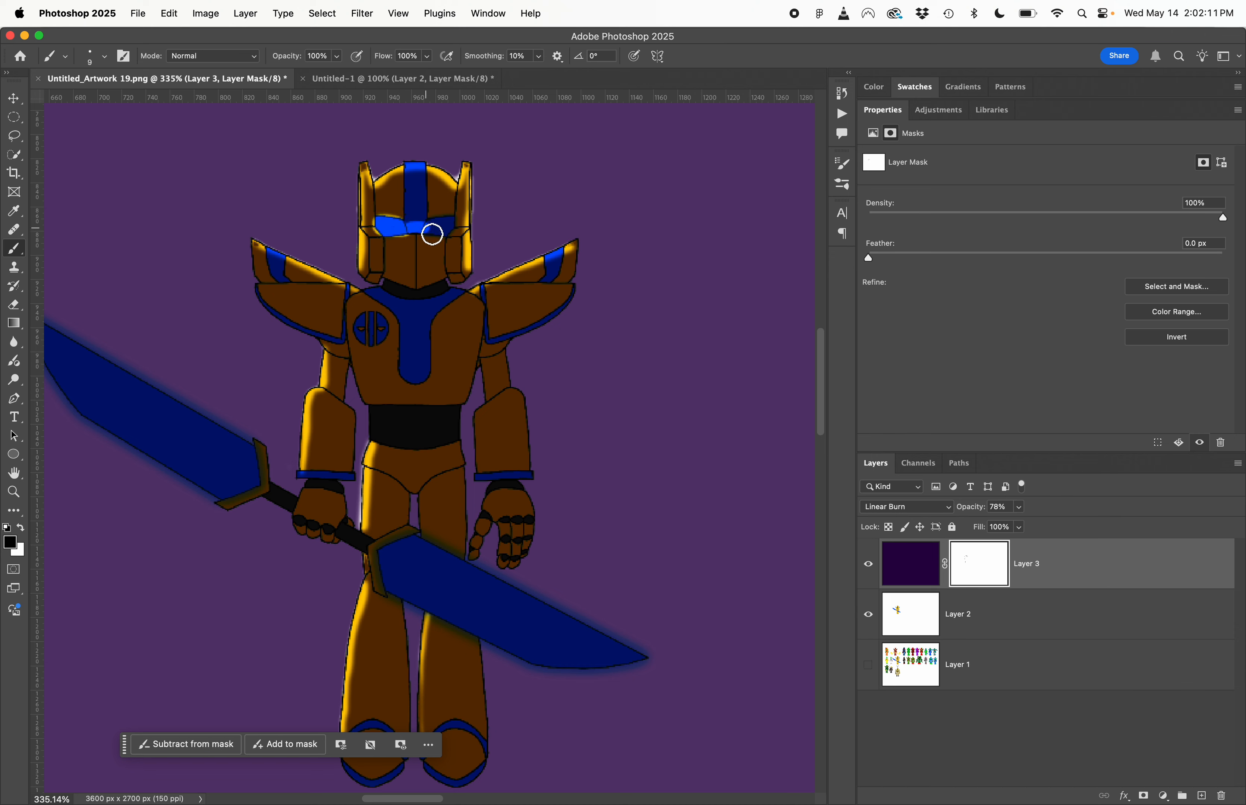
drag(451, 227, 433, 238)
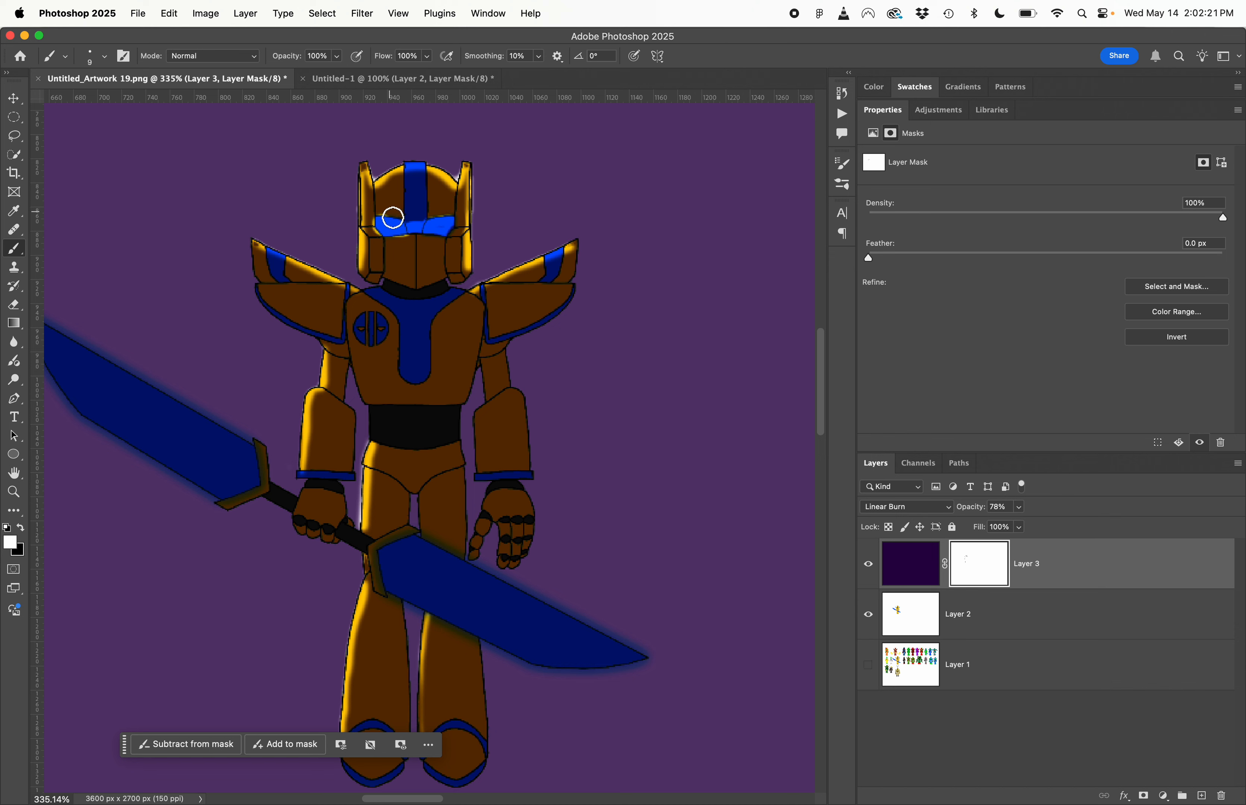
drag(393, 218, 382, 219)
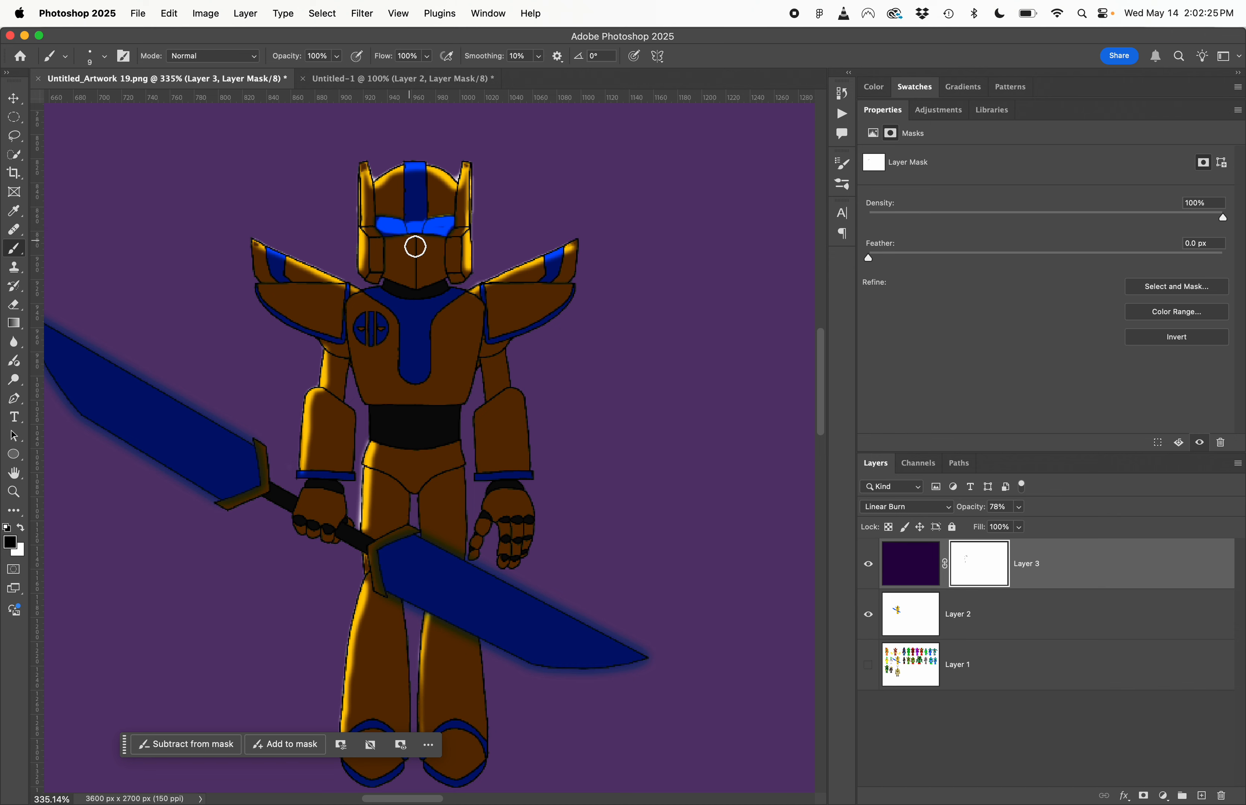
- Lower the brush hardness to its minimum and enlarge the brush to 175 px for soft glow painting
click(104, 56)
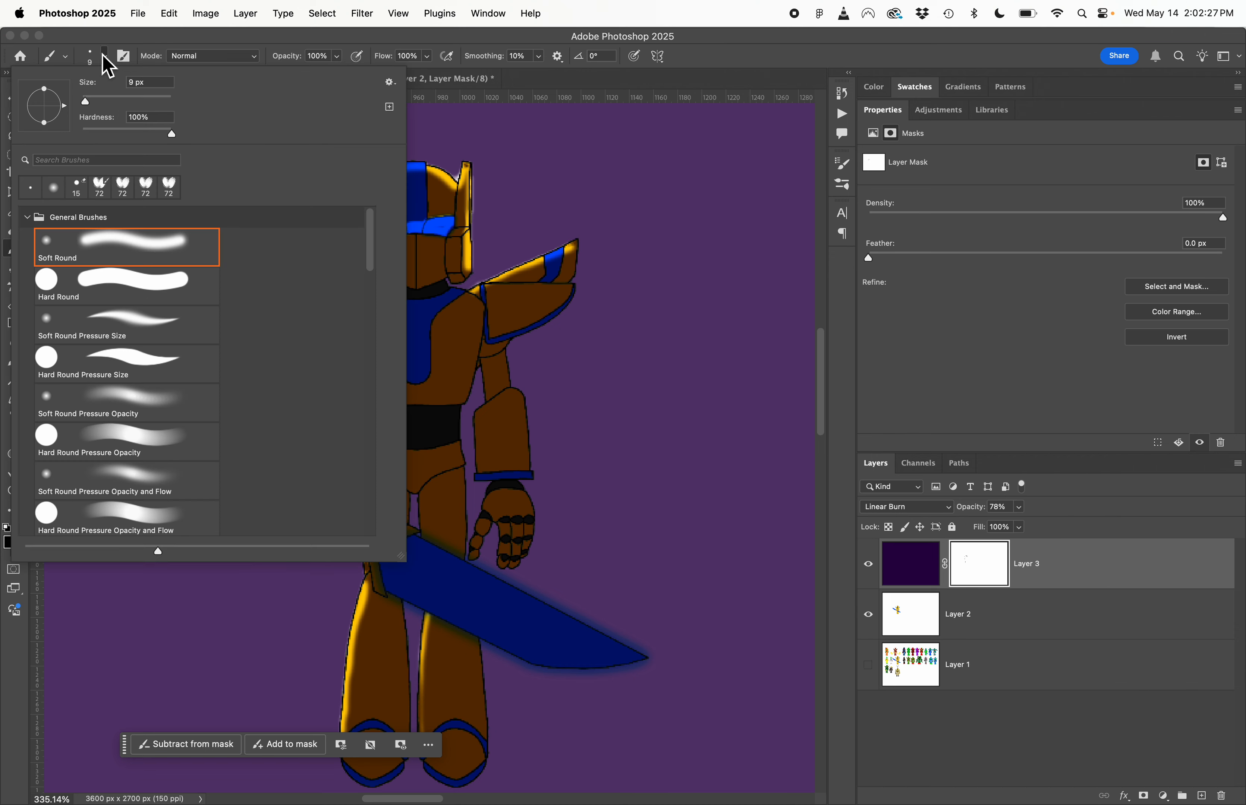
drag(163, 127, 8, 135)
click(648, 221)
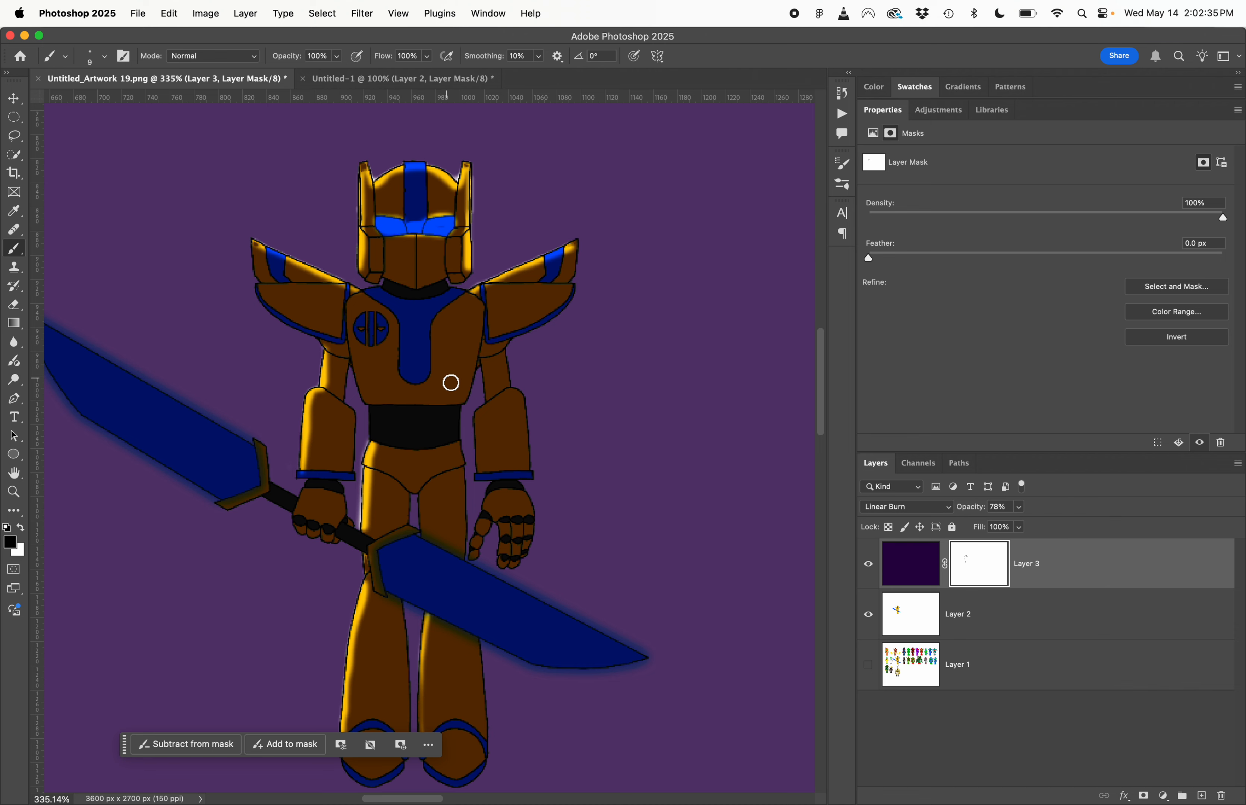
scroll(451, 383, down, 1)
key(bracketright)
key(bracketright)
key(bracketright)
key(bracketright)
key(bracketright)
key(bracketright)
key(bracketright)
key(bracketright)
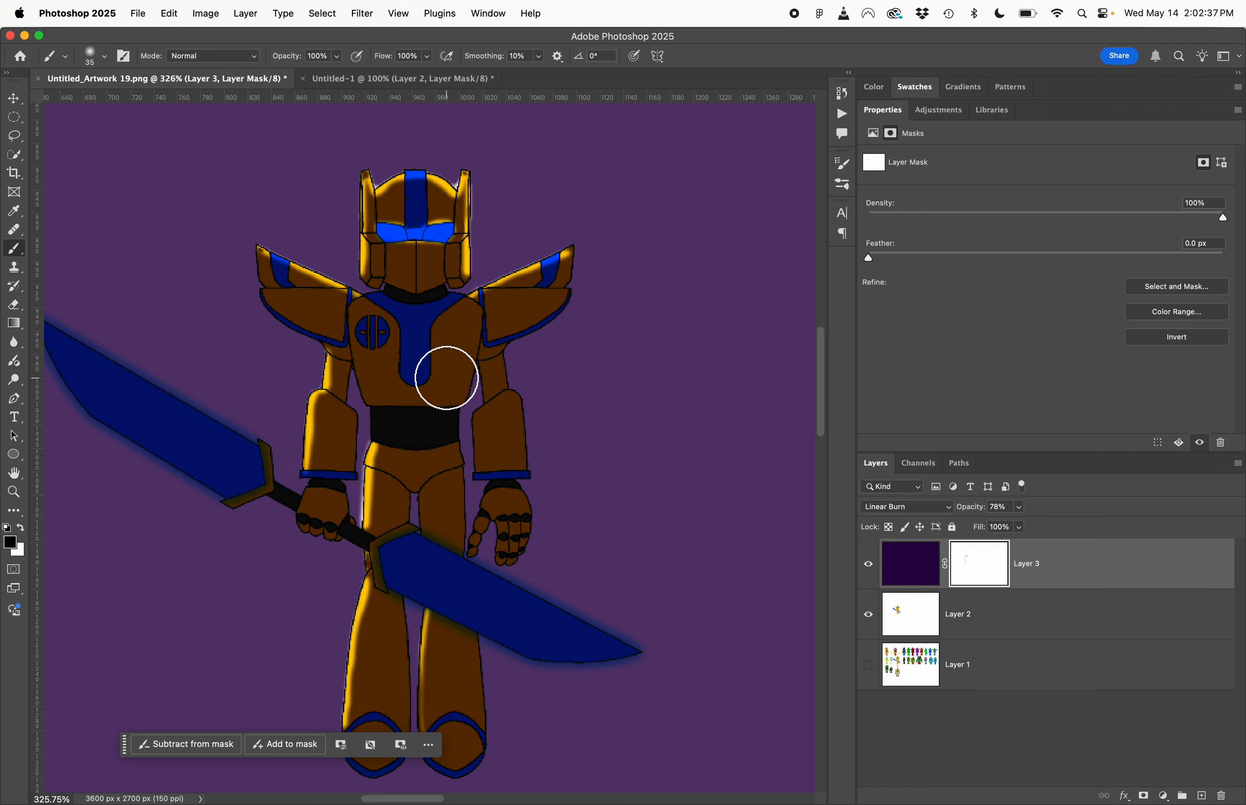
key(bracketright)
key(bracketright)
key(bracketright)
key(bracketright)
key(bracketright)
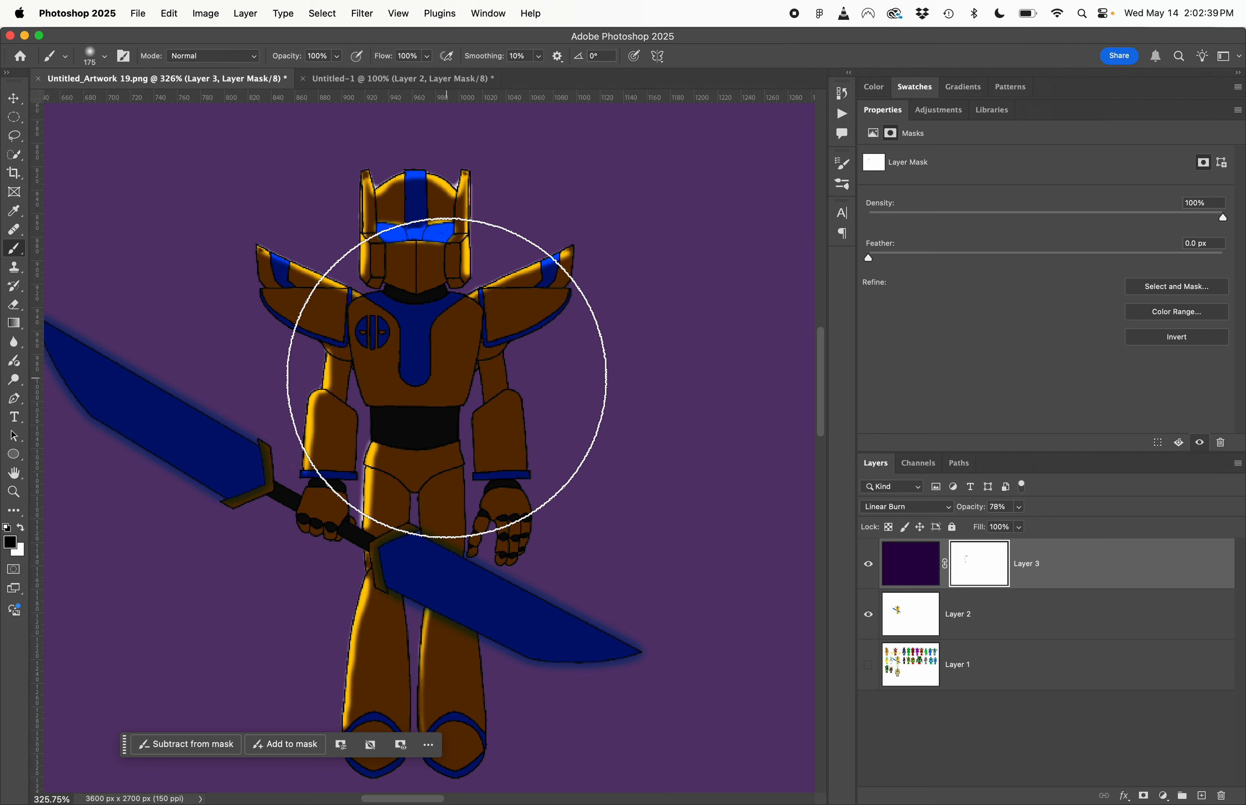
- Set the brush opacity to 6% and paint a soft black glow around both sword blades on Layer 3's mask
click(336, 55)
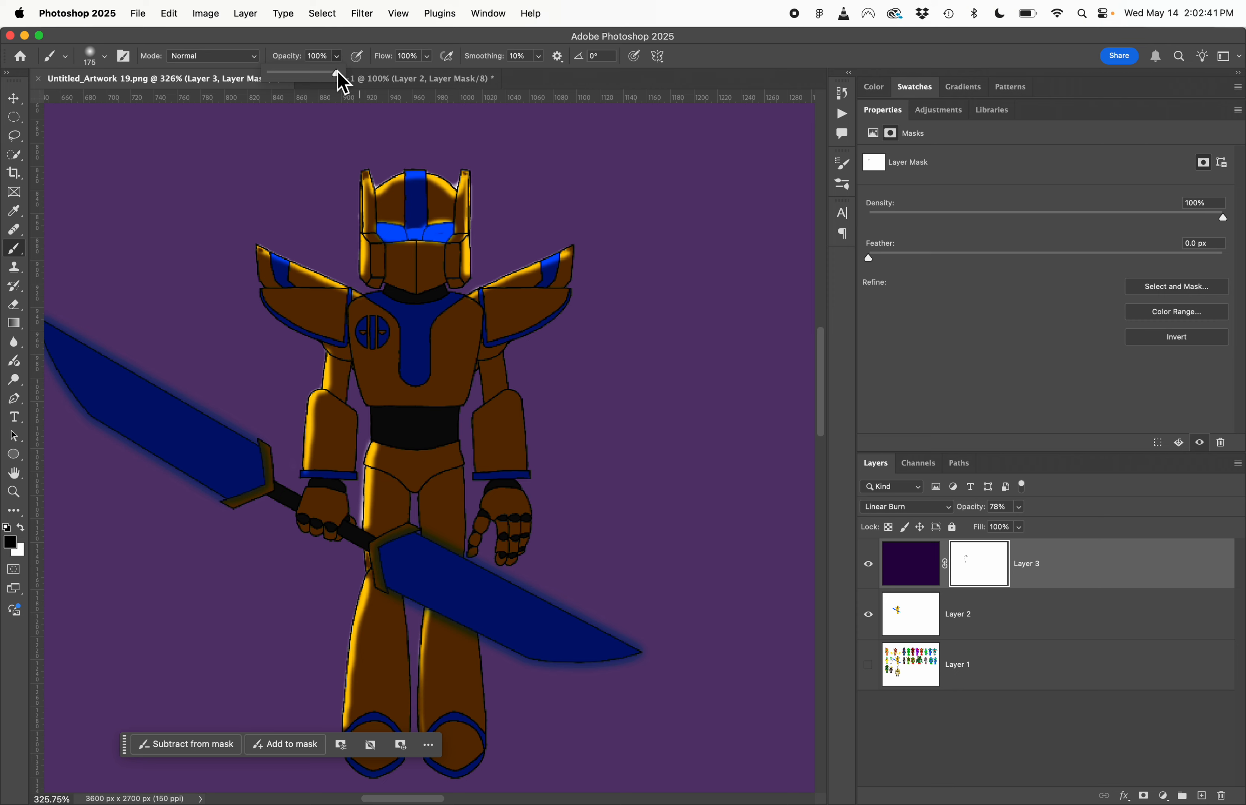
mouse_move(339, 76)
mouse_down()
mouse_move(244, 83)
mouse_move(284, 92)
mouse_move(278, 79)
mouse_up()
scroll(424, 241, down, 5)
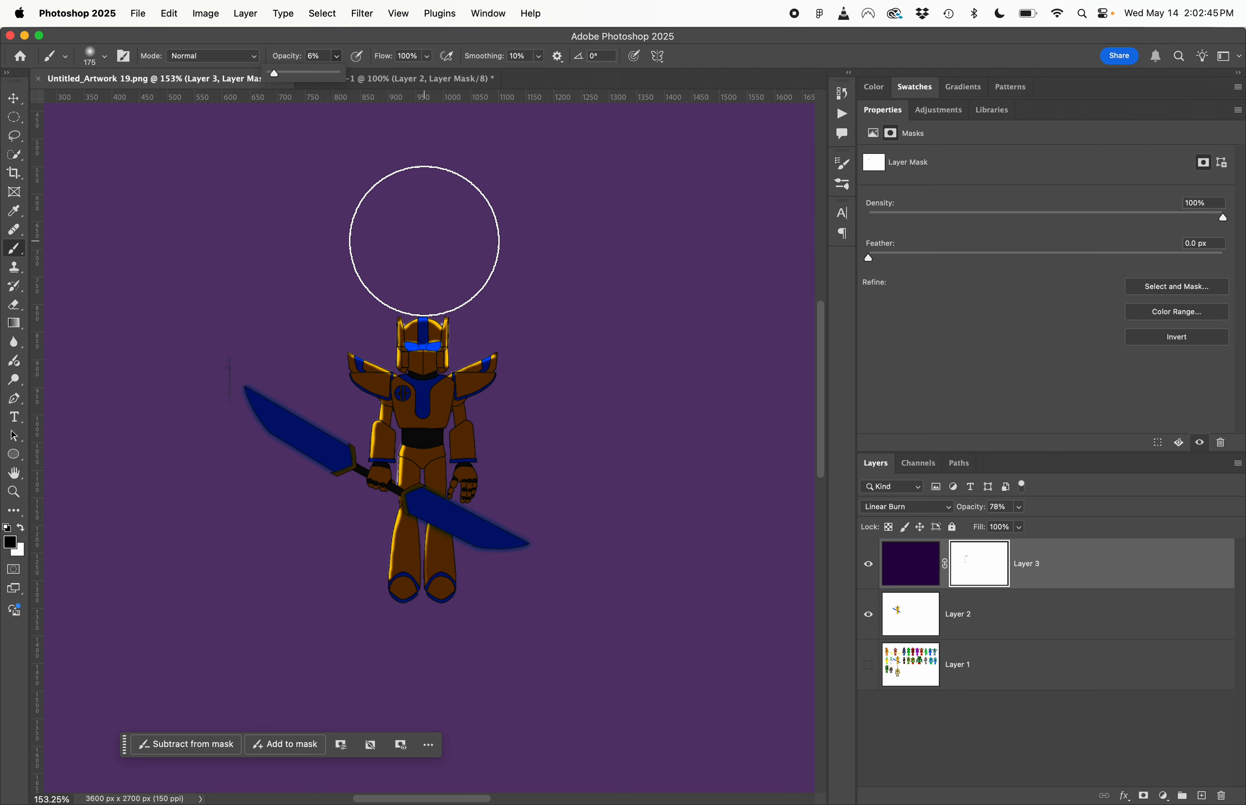
mouse_move(270, 373)
mouse_down()
mouse_move(267, 408)
mouse_move(286, 446)
mouse_move(475, 545)
mouse_move(517, 553)
mouse_move(475, 545)
mouse_move(345, 464)
mouse_move(333, 472)
mouse_move(271, 419)
mouse_move(434, 517)
mouse_move(422, 510)
mouse_up()
scroll(730, 641, right, 3)
scroll(729, 641, up, 1)
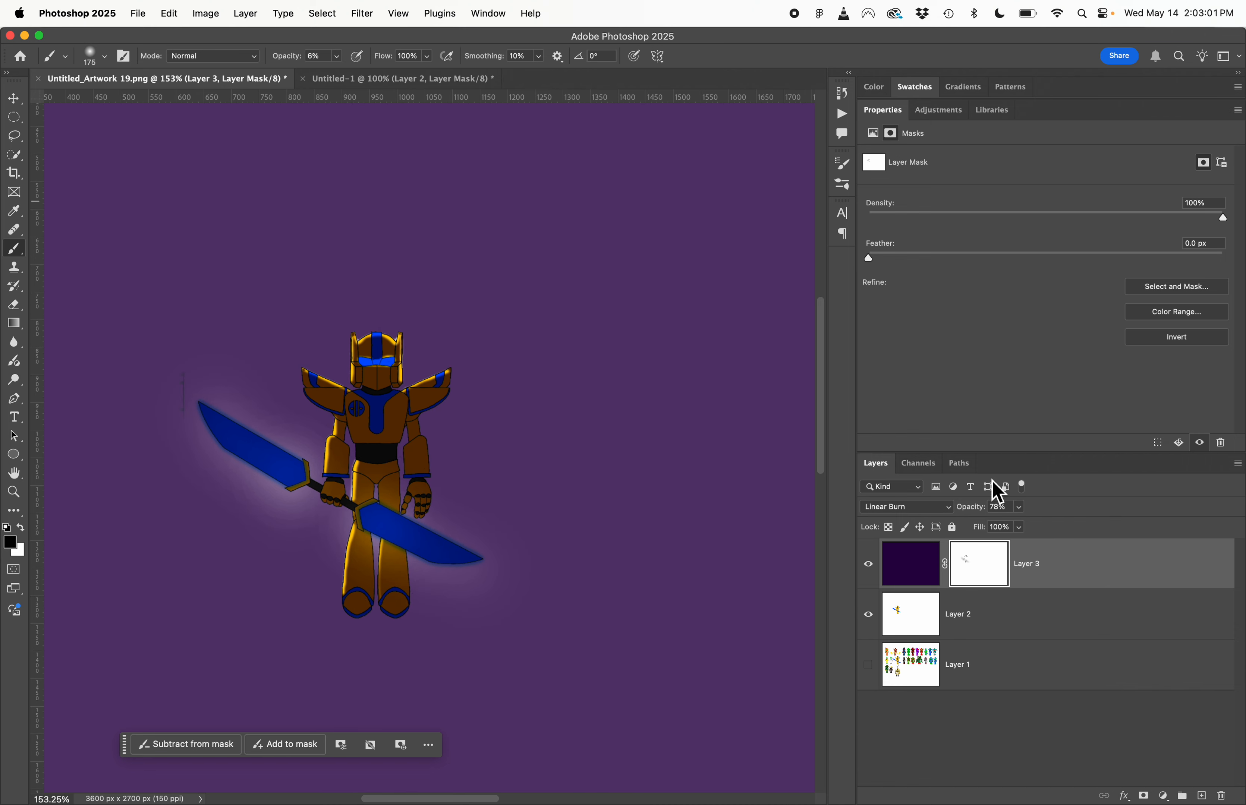
- Compare the artwork with and without Layer 3, and revisit the Untitled-1 mask example before returning to the robot drawing
click(867, 565)
click(868, 565)
click(341, 89)
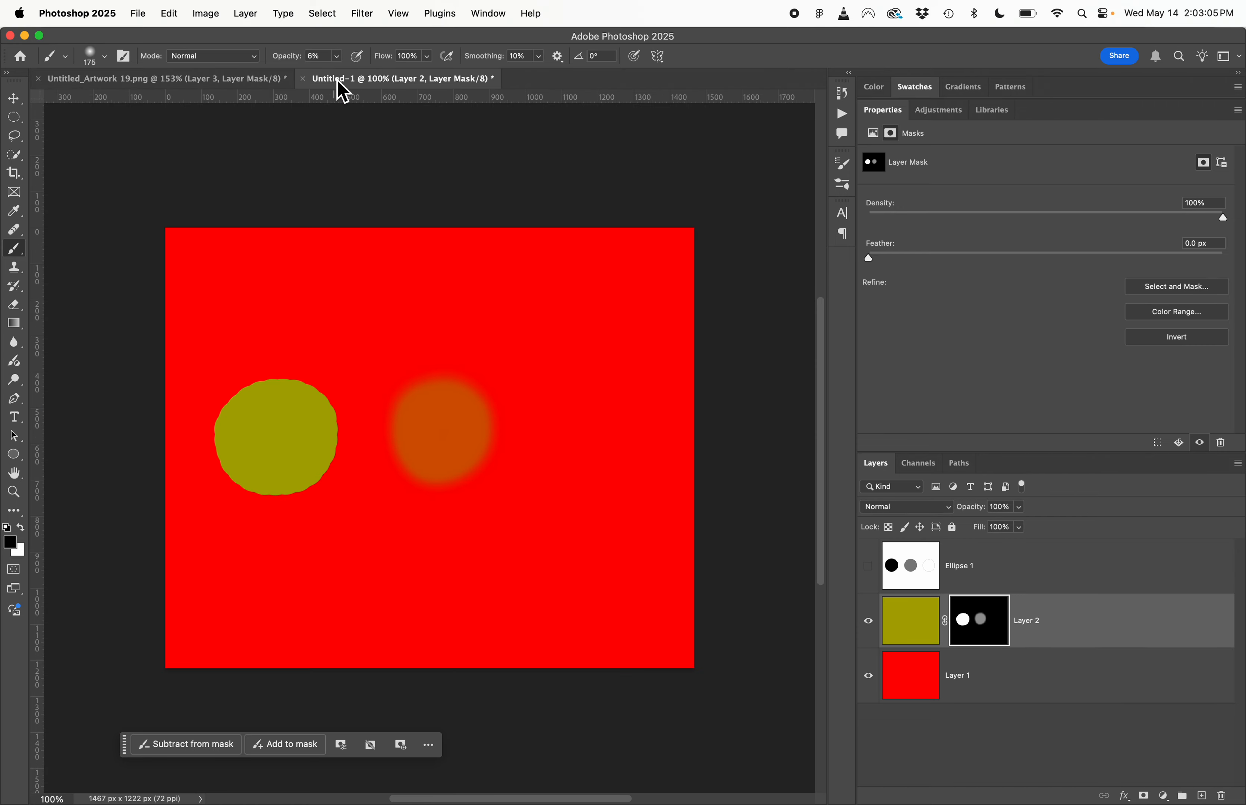
click(239, 88)
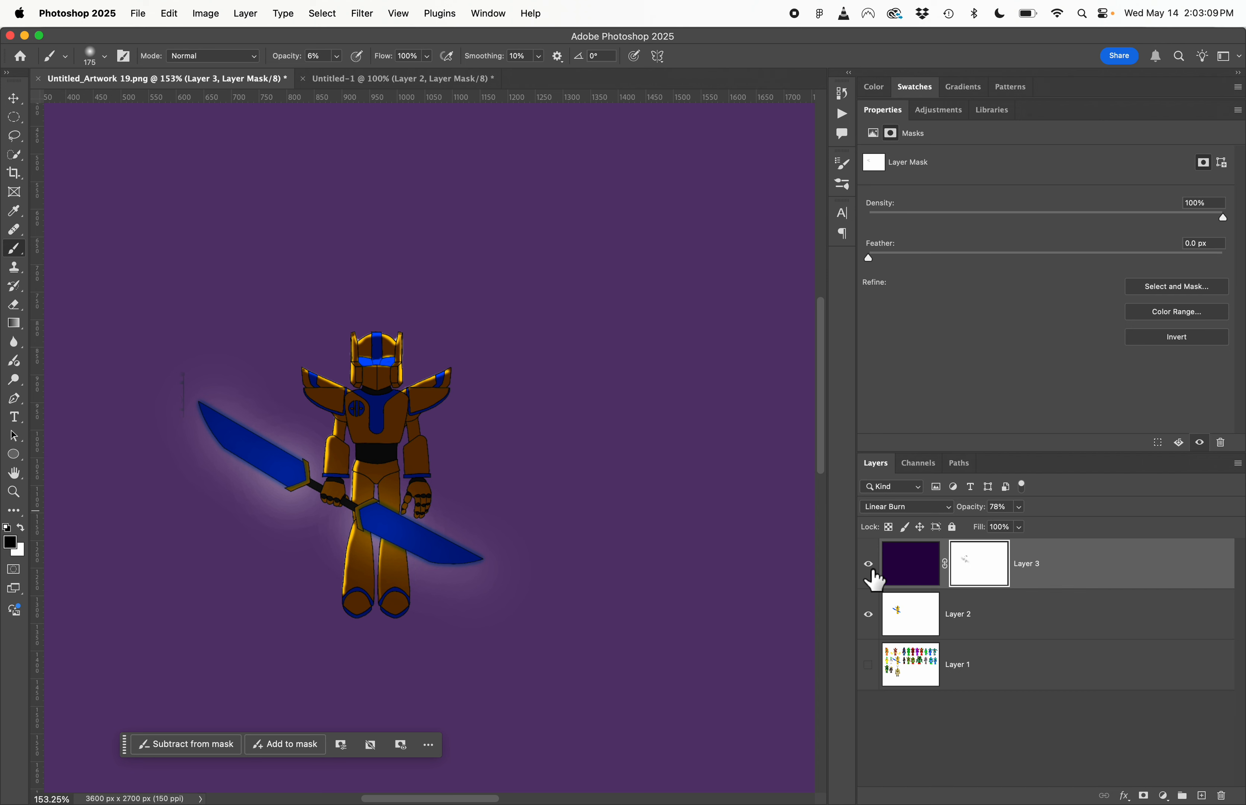
- Review the blend mode options for Layer 3's purple fill and keep Linear Burn
click(911, 574)
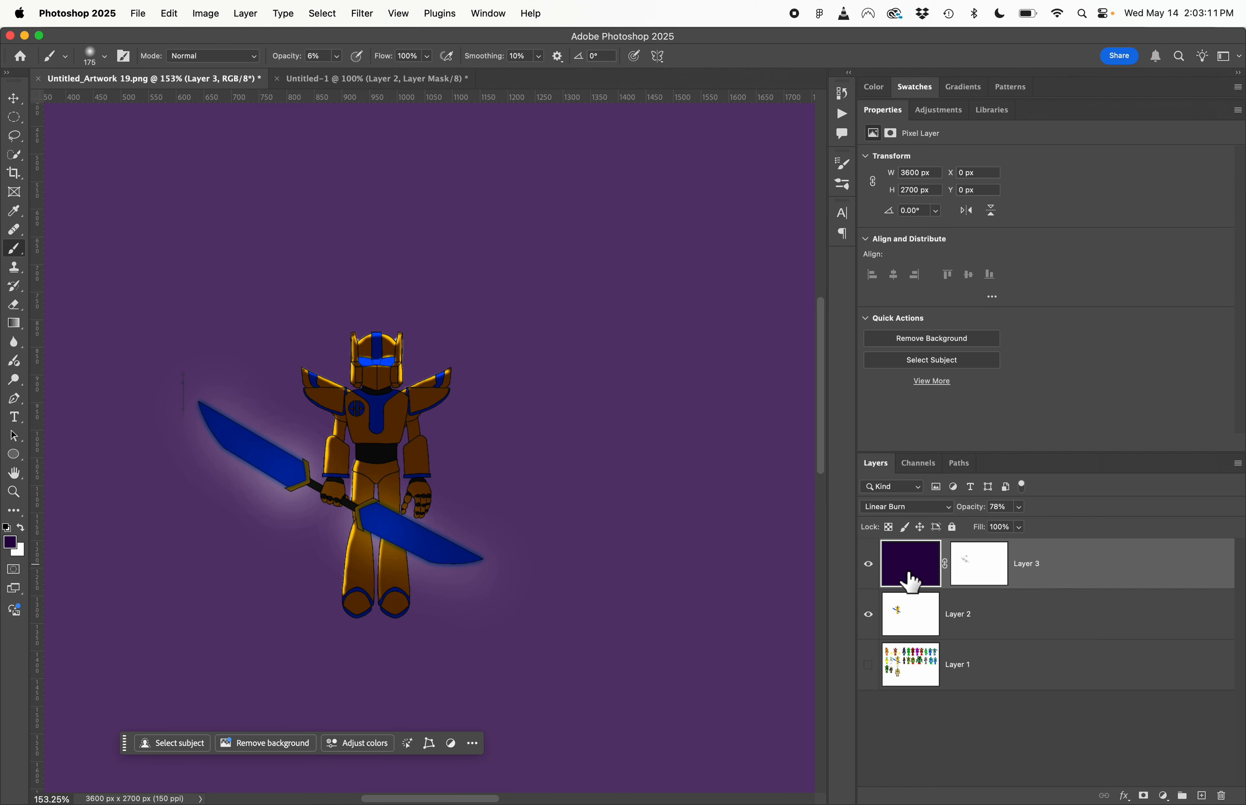
click(914, 507)
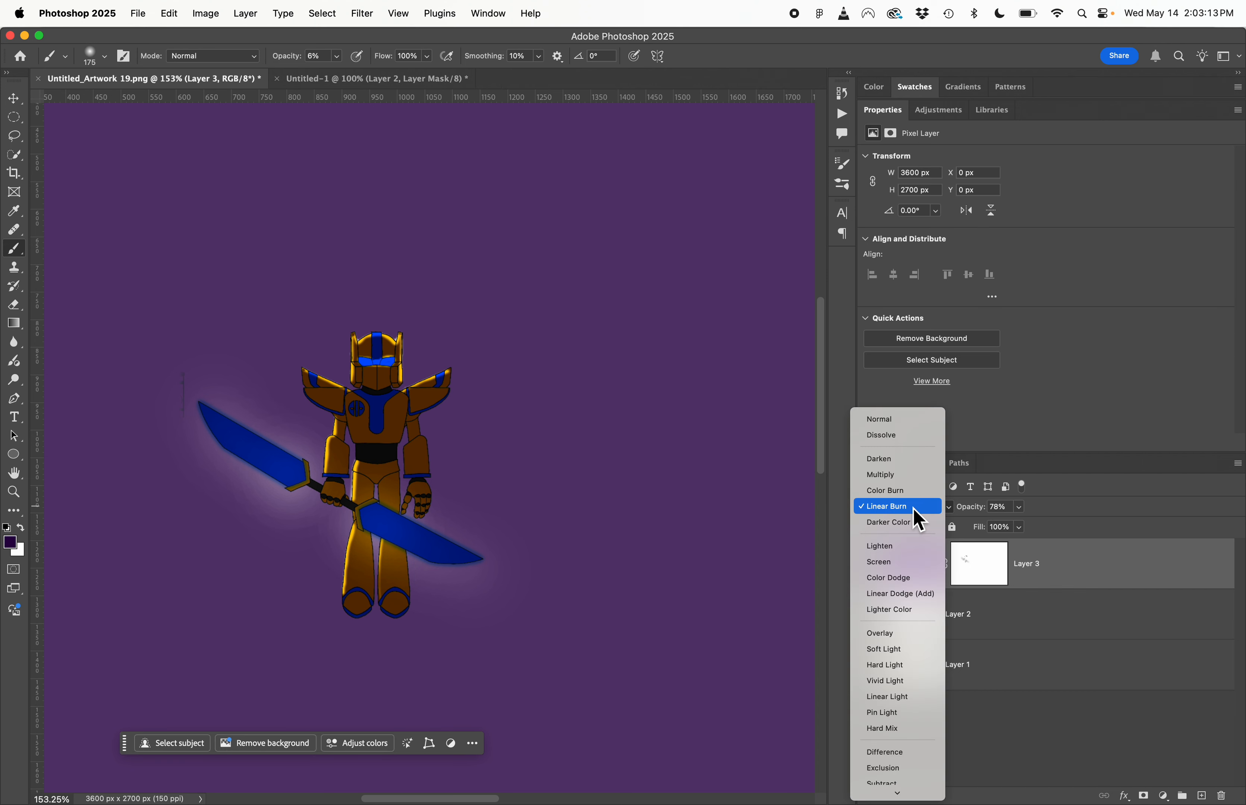
click(915, 511)
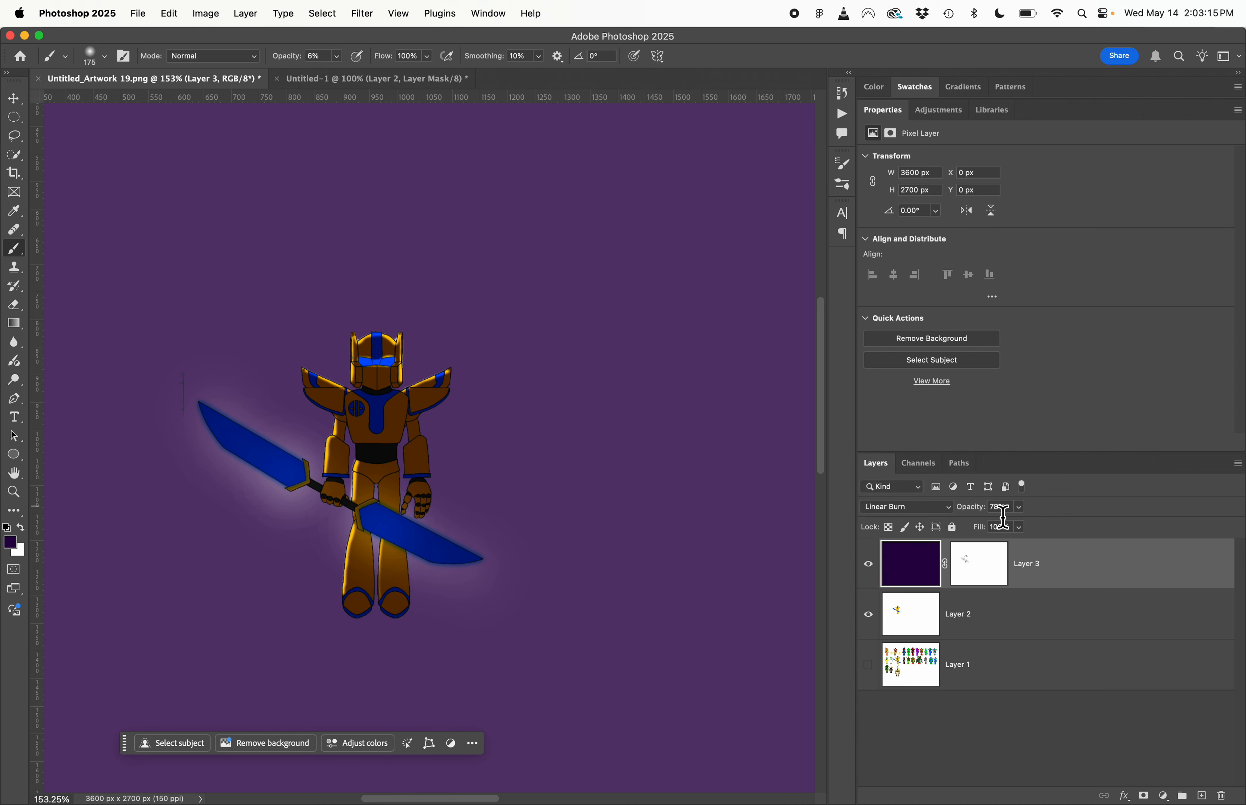
- View Layer 3's mask on its own in the canvas, and return to the normal artwork view
click(989, 566)
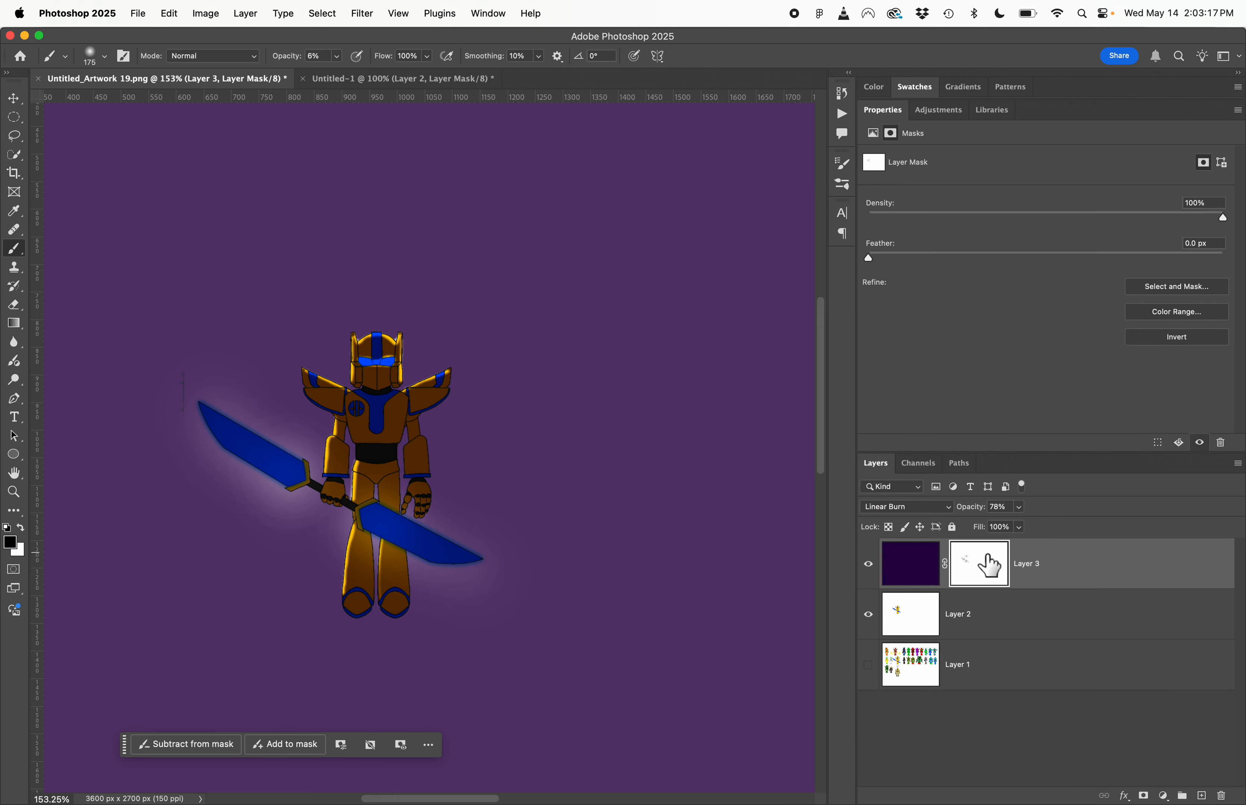
alt+click(989, 565)
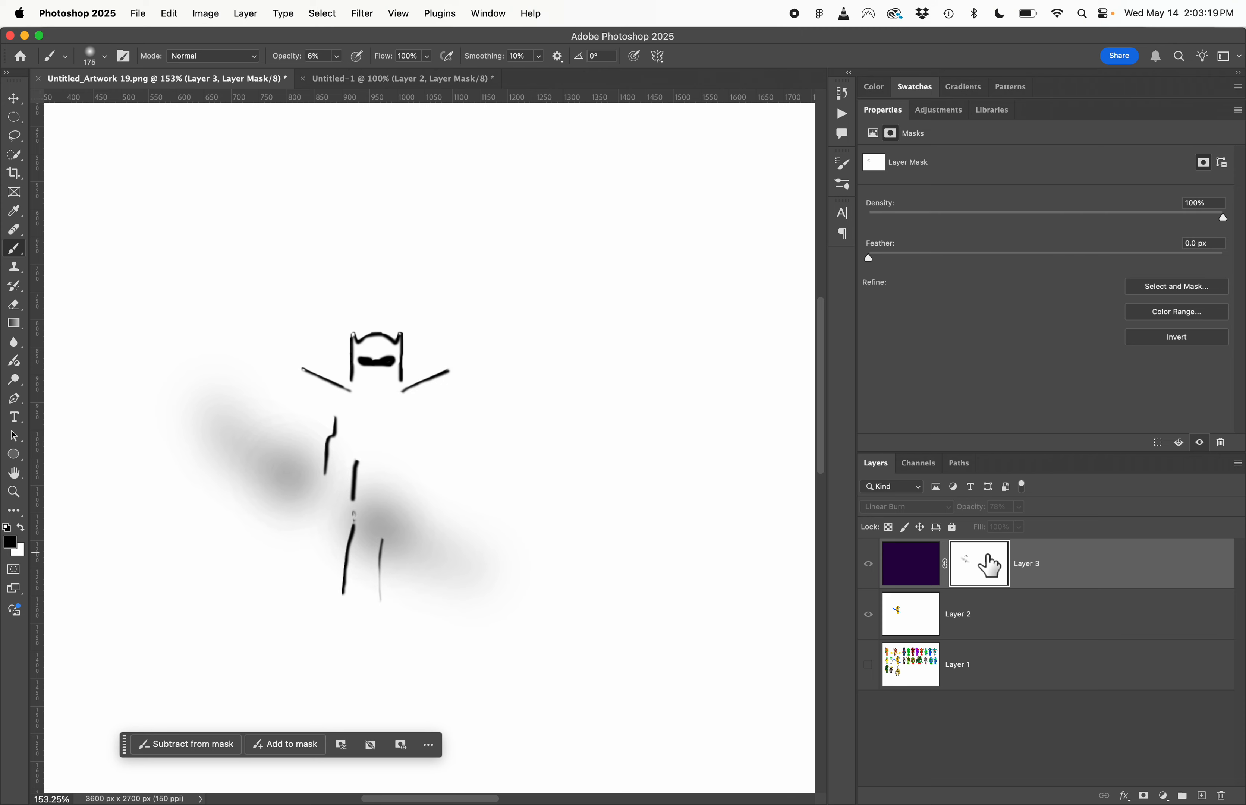
alt+click(990, 565)
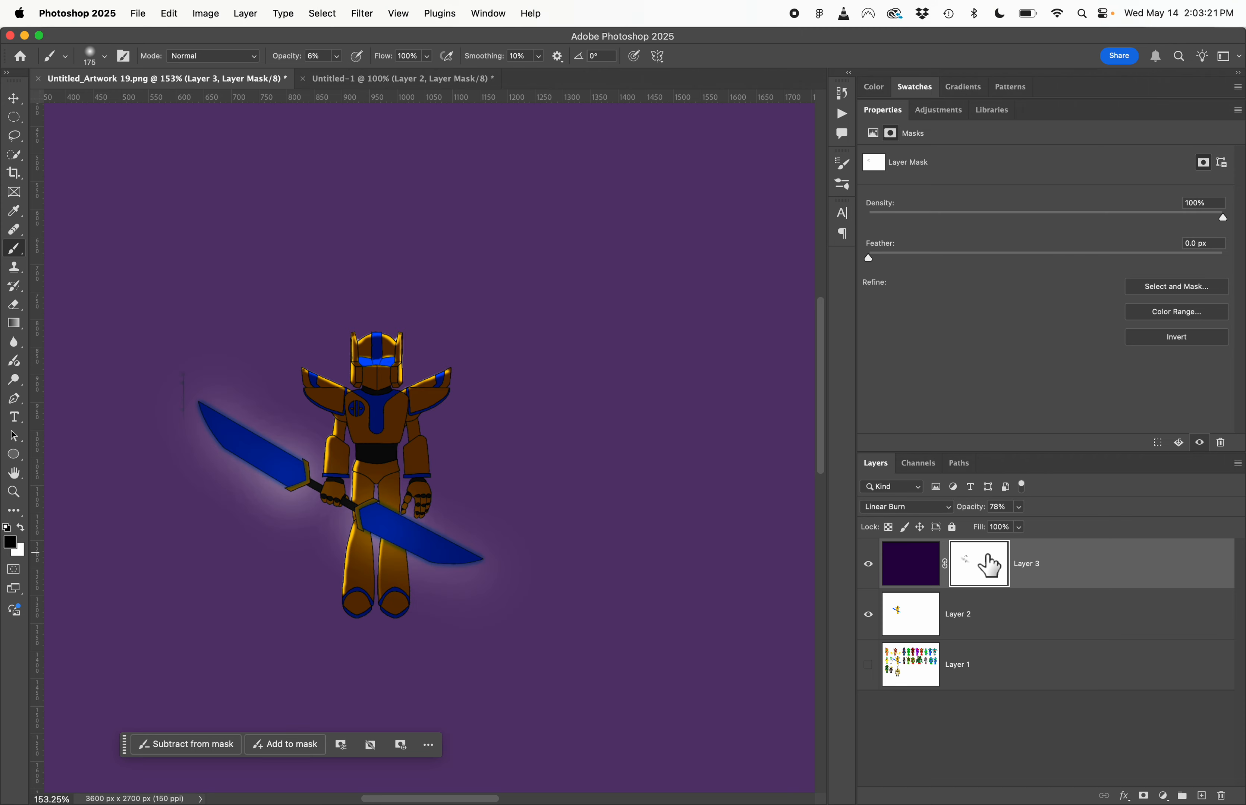
- Compare the artwork with Layer 3's mask disabled and with the whole layer hidden, turning each back on
shift+click(995, 567)
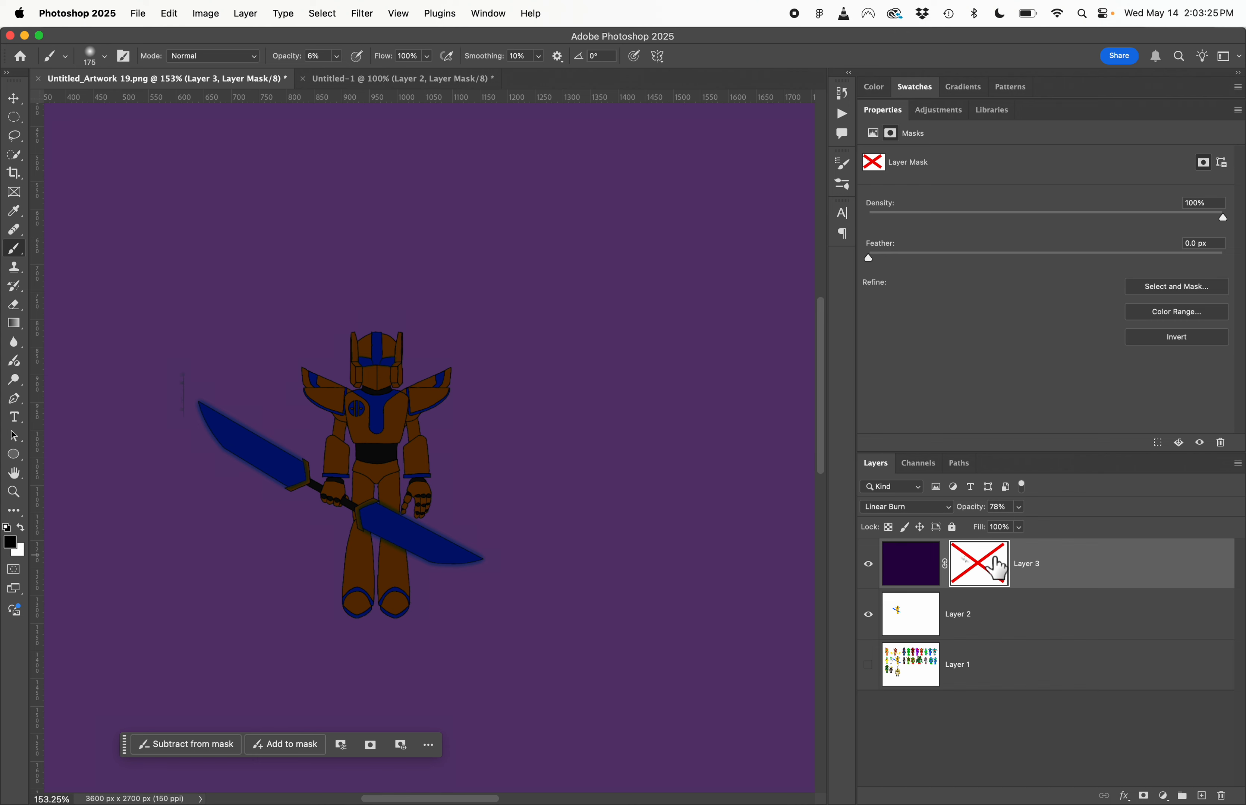
shift+click(994, 567)
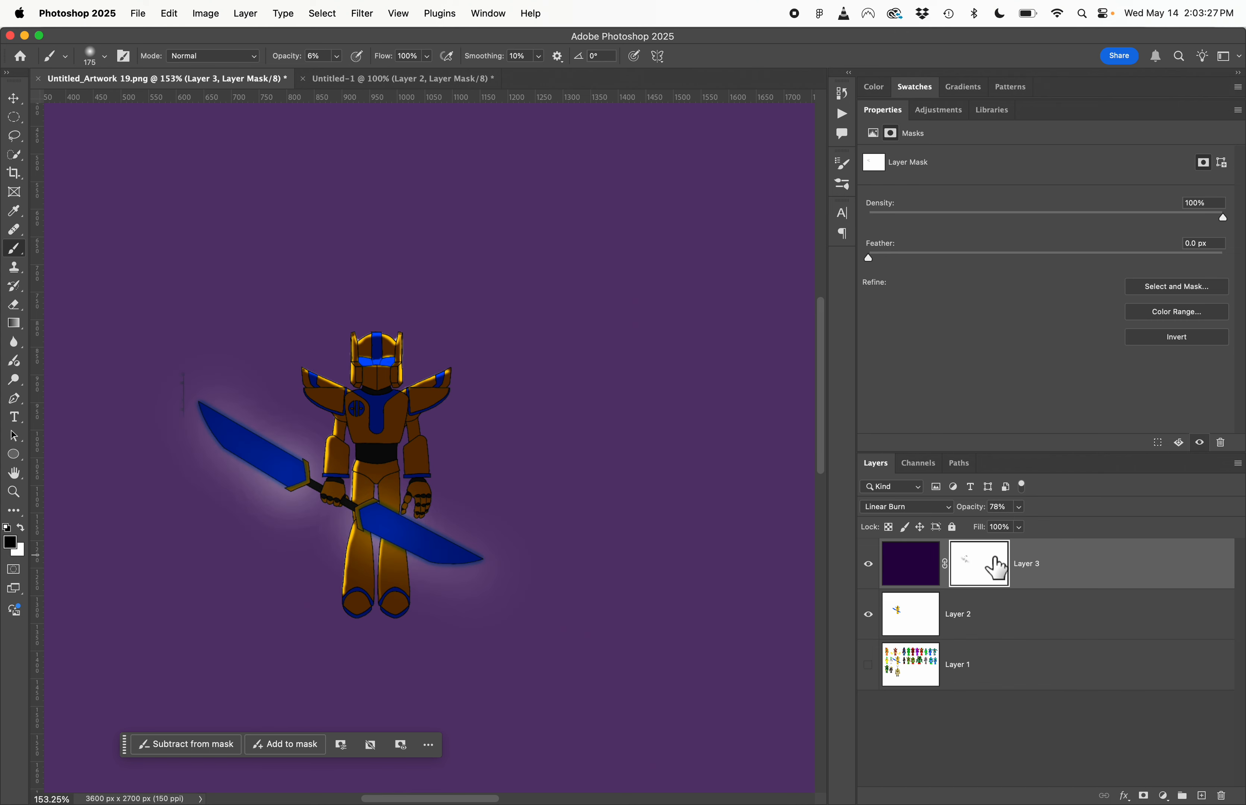
click(869, 566)
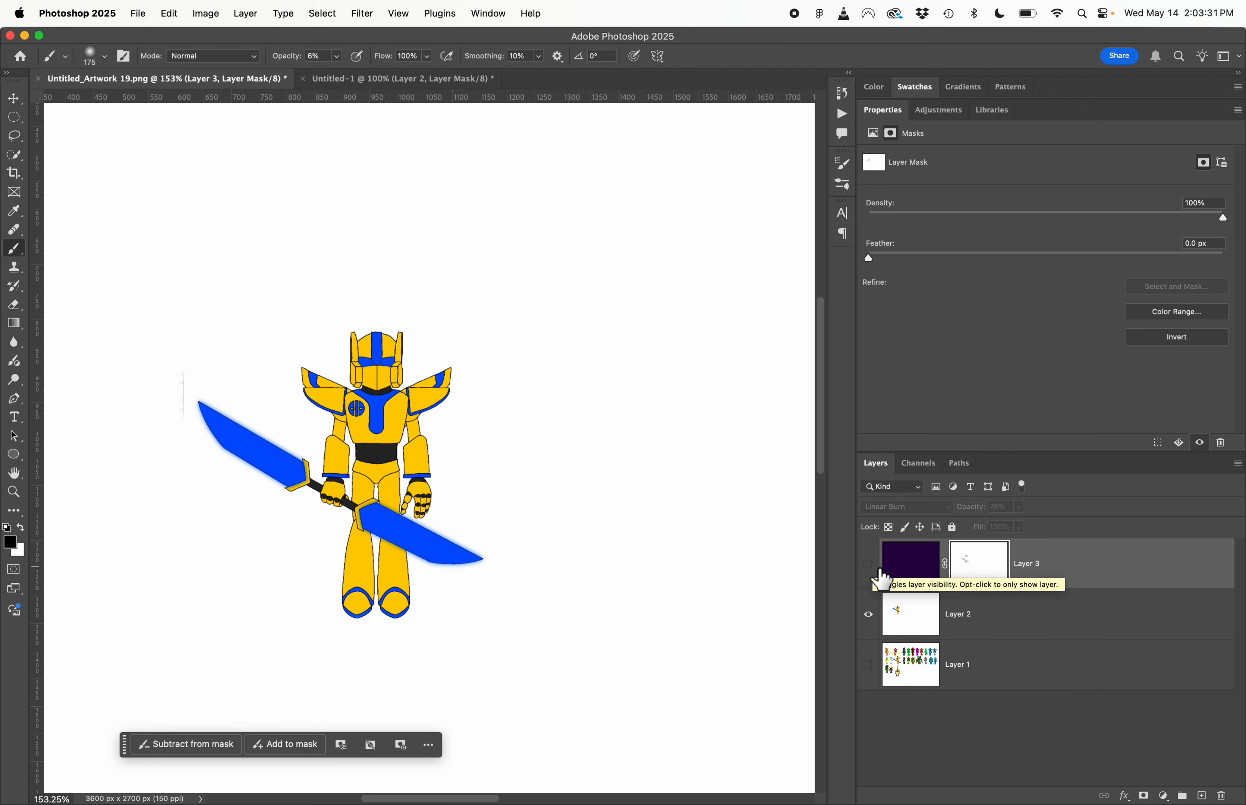
click(869, 565)
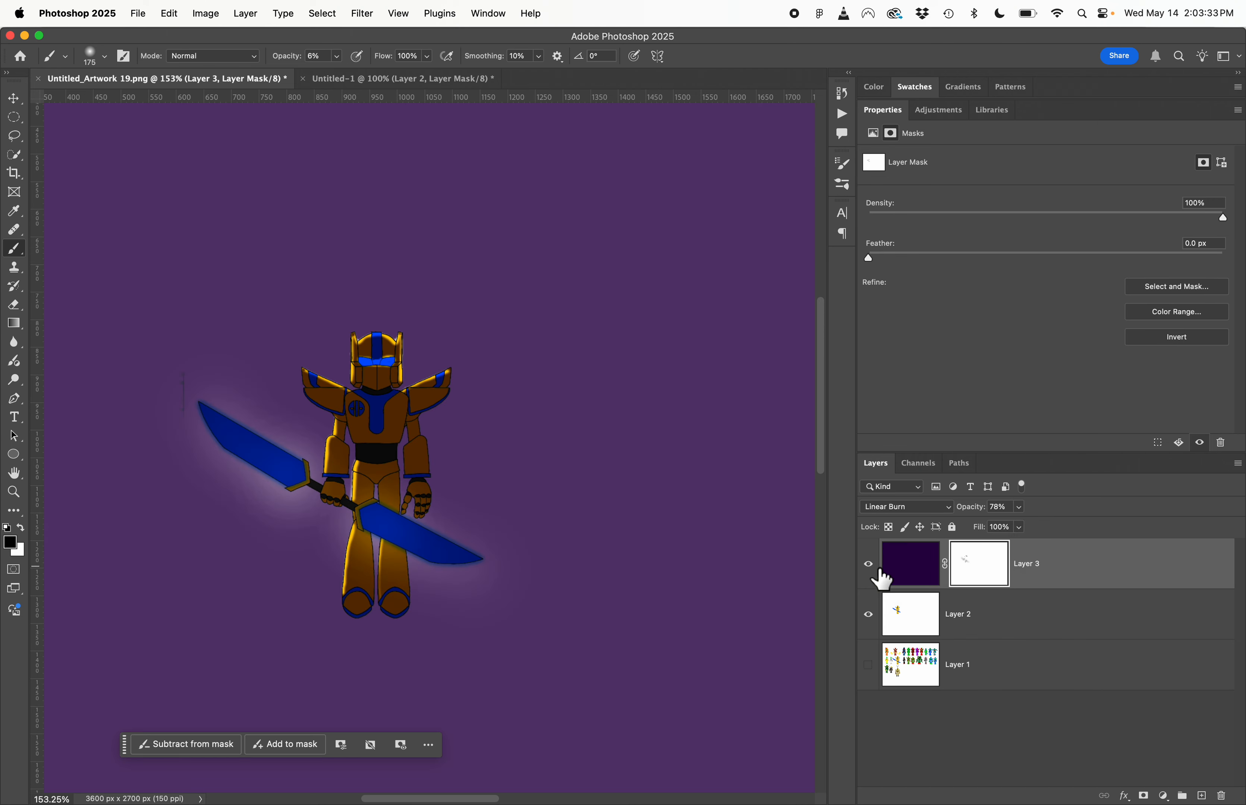